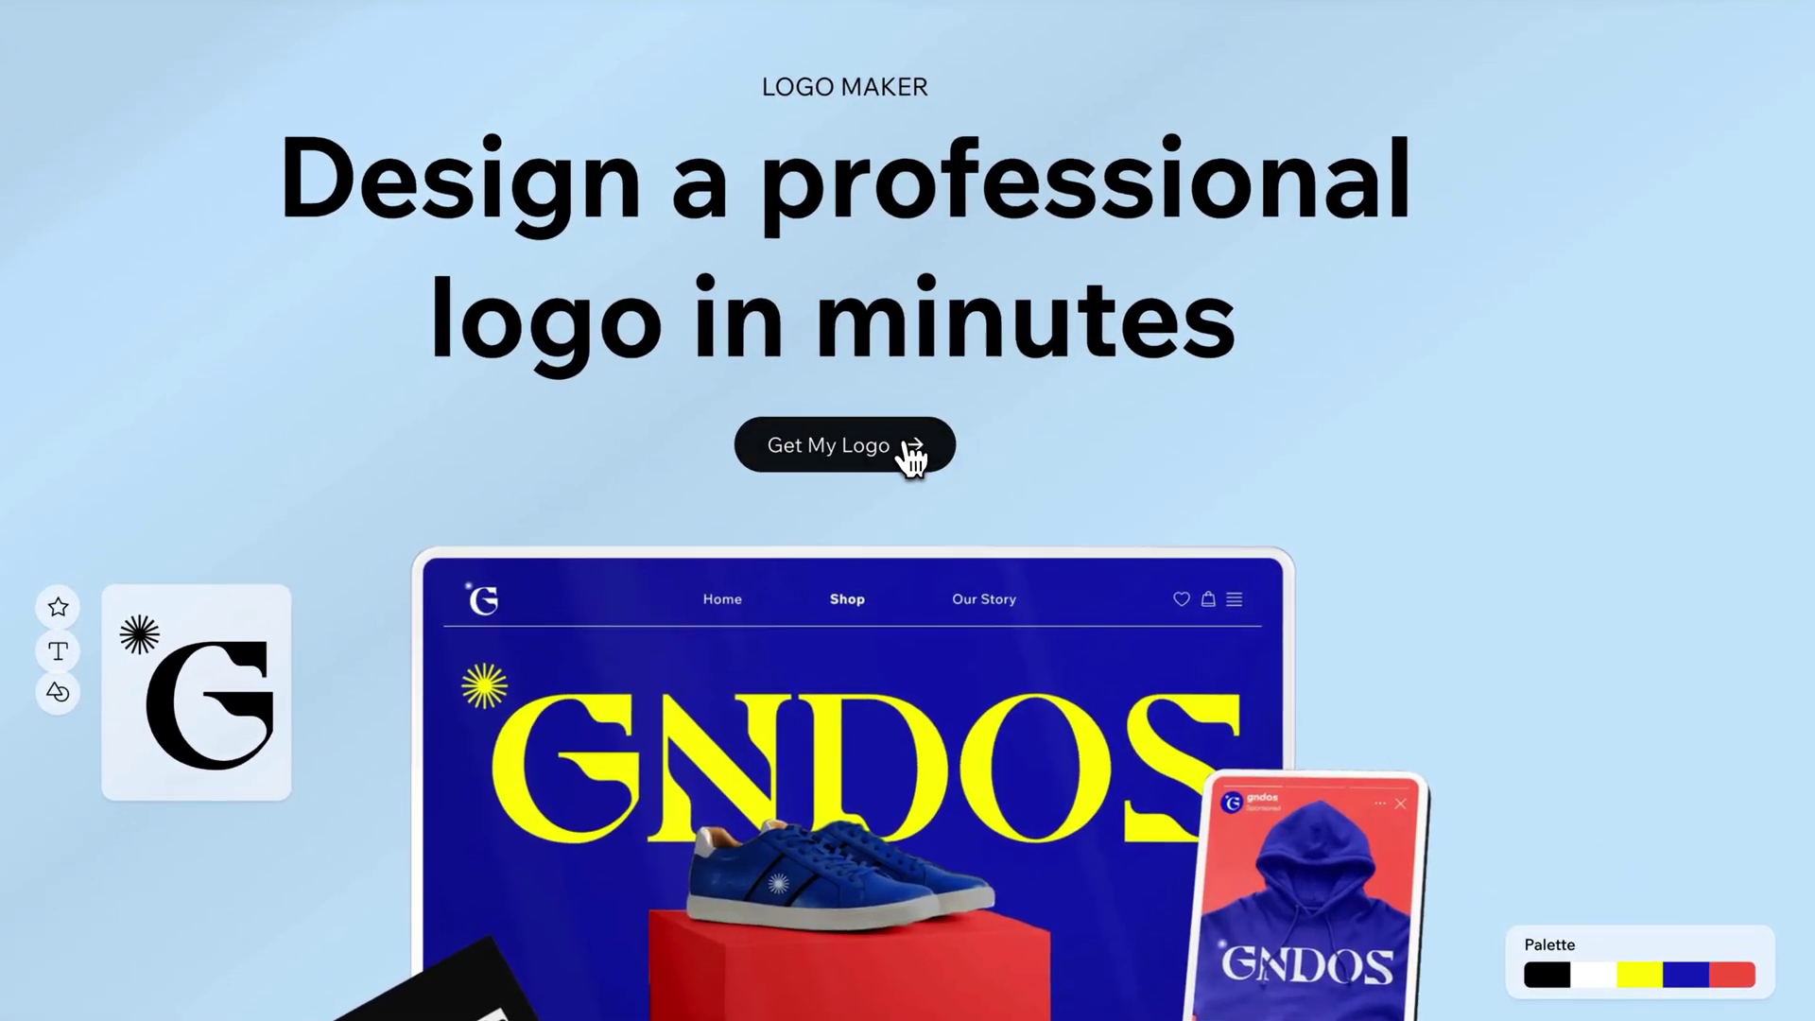
- Start a new logo with Get My Logo on the Logo Maker landing page
click(908, 446)
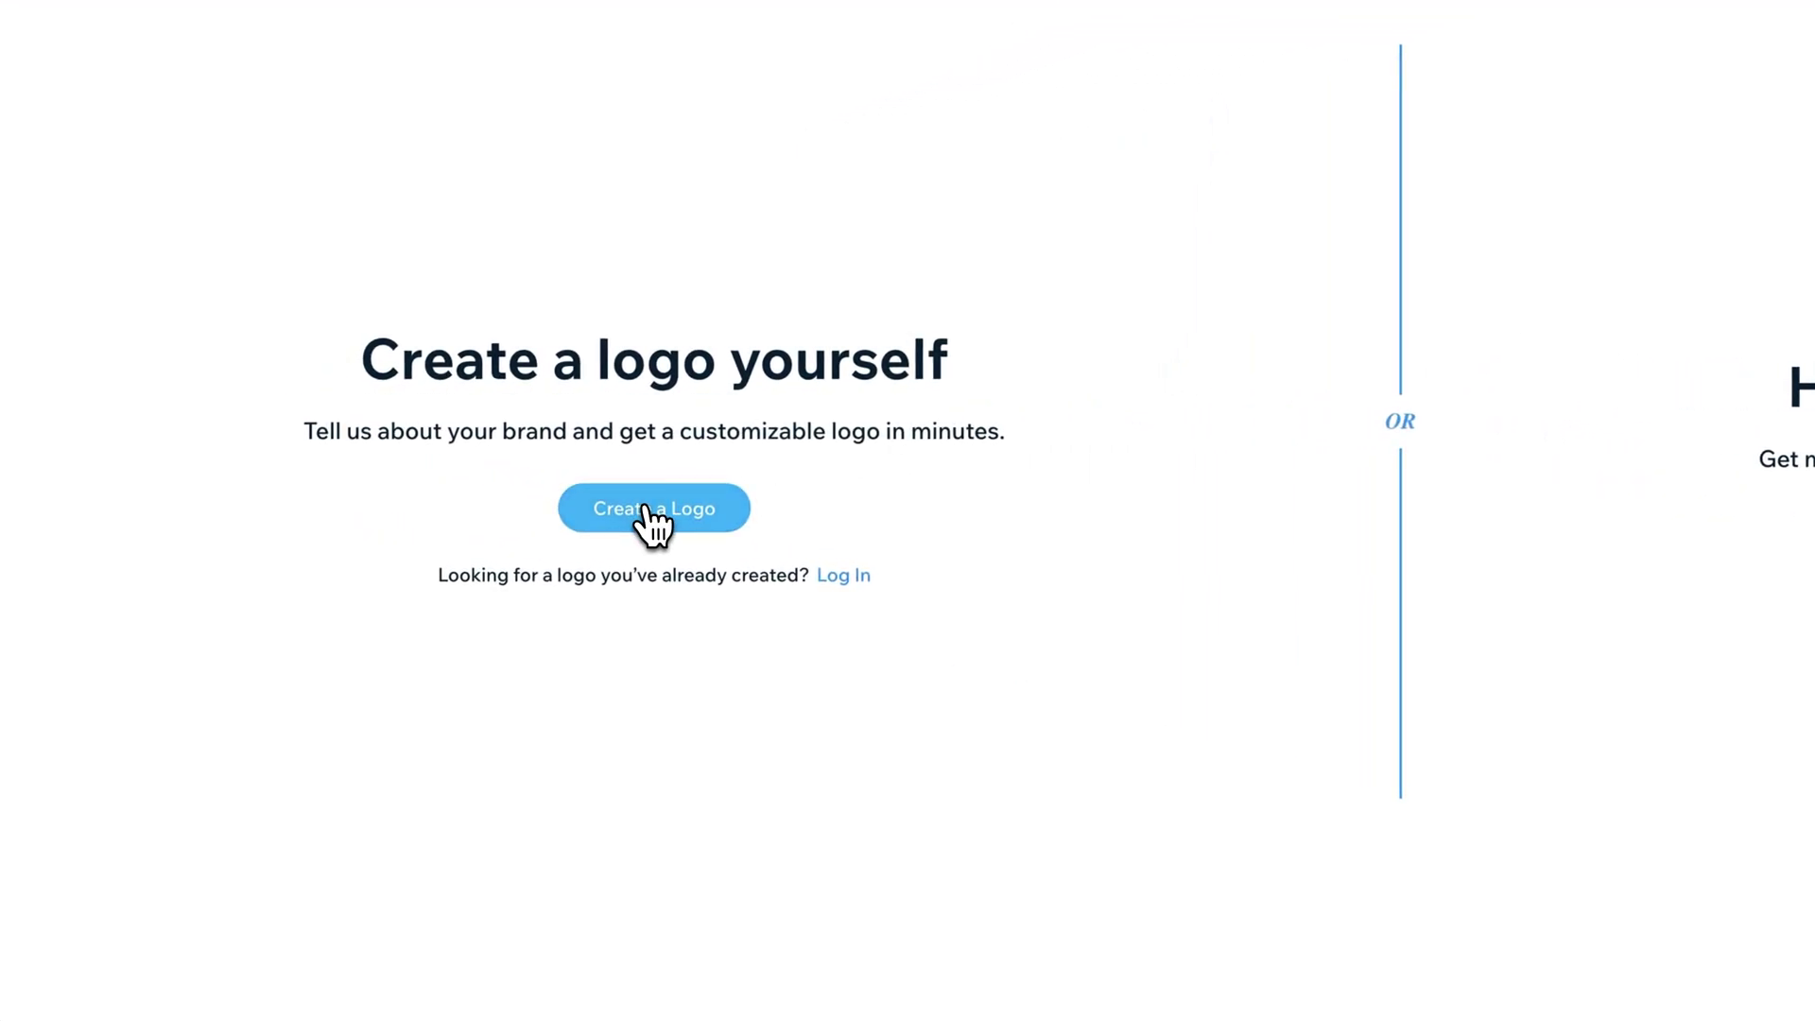
- Choose to create the logo yourself, sign up with Google, and name it 'Pixel & Bracket'
click(644, 511)
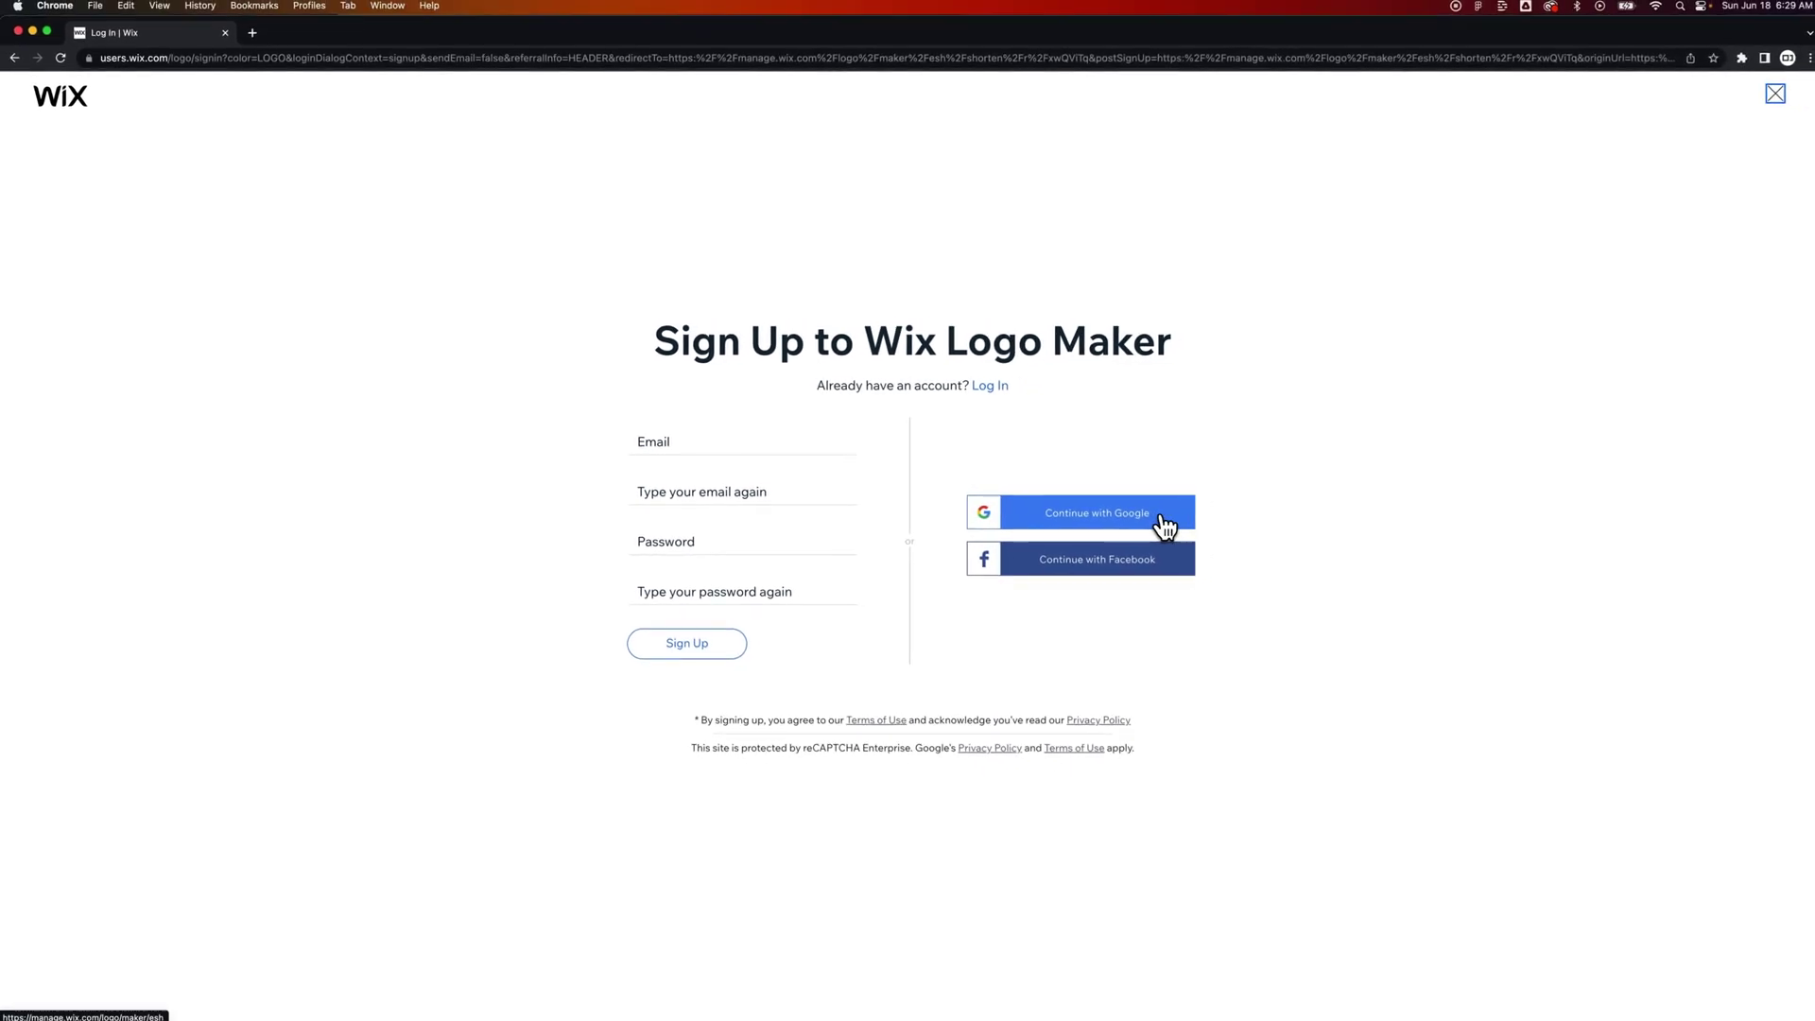
click(1155, 527)
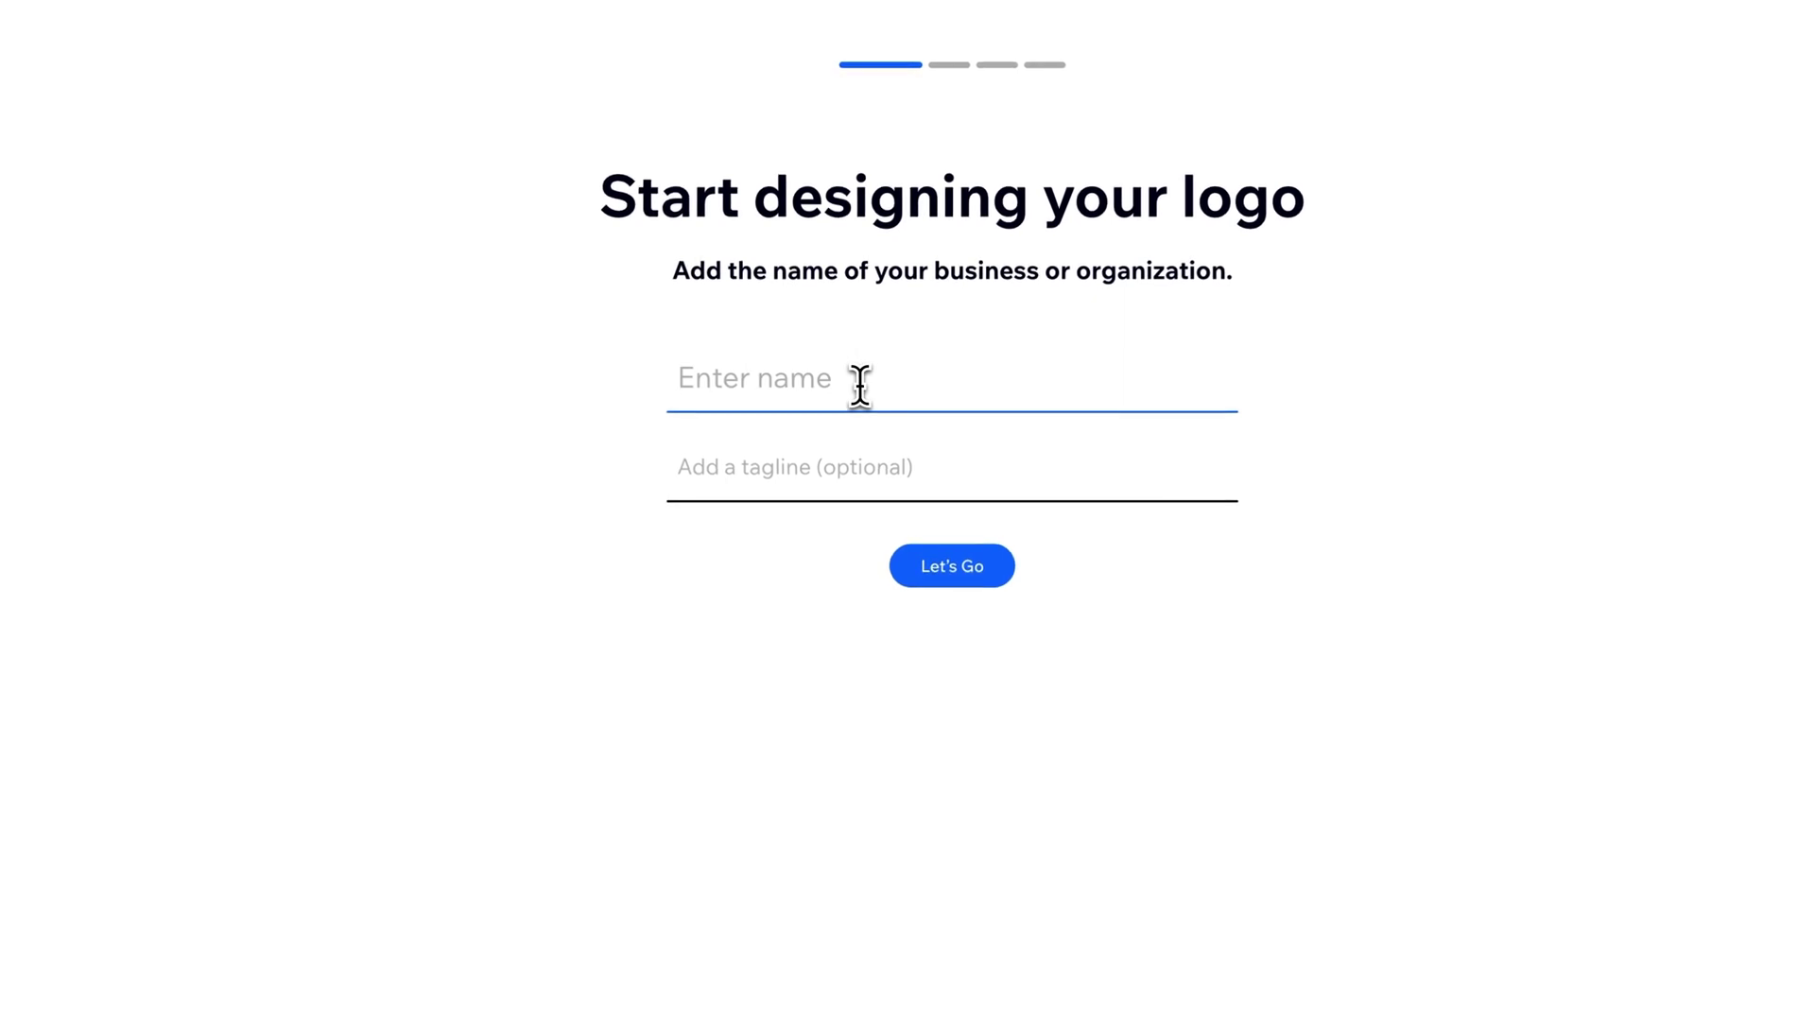
text(Pix)
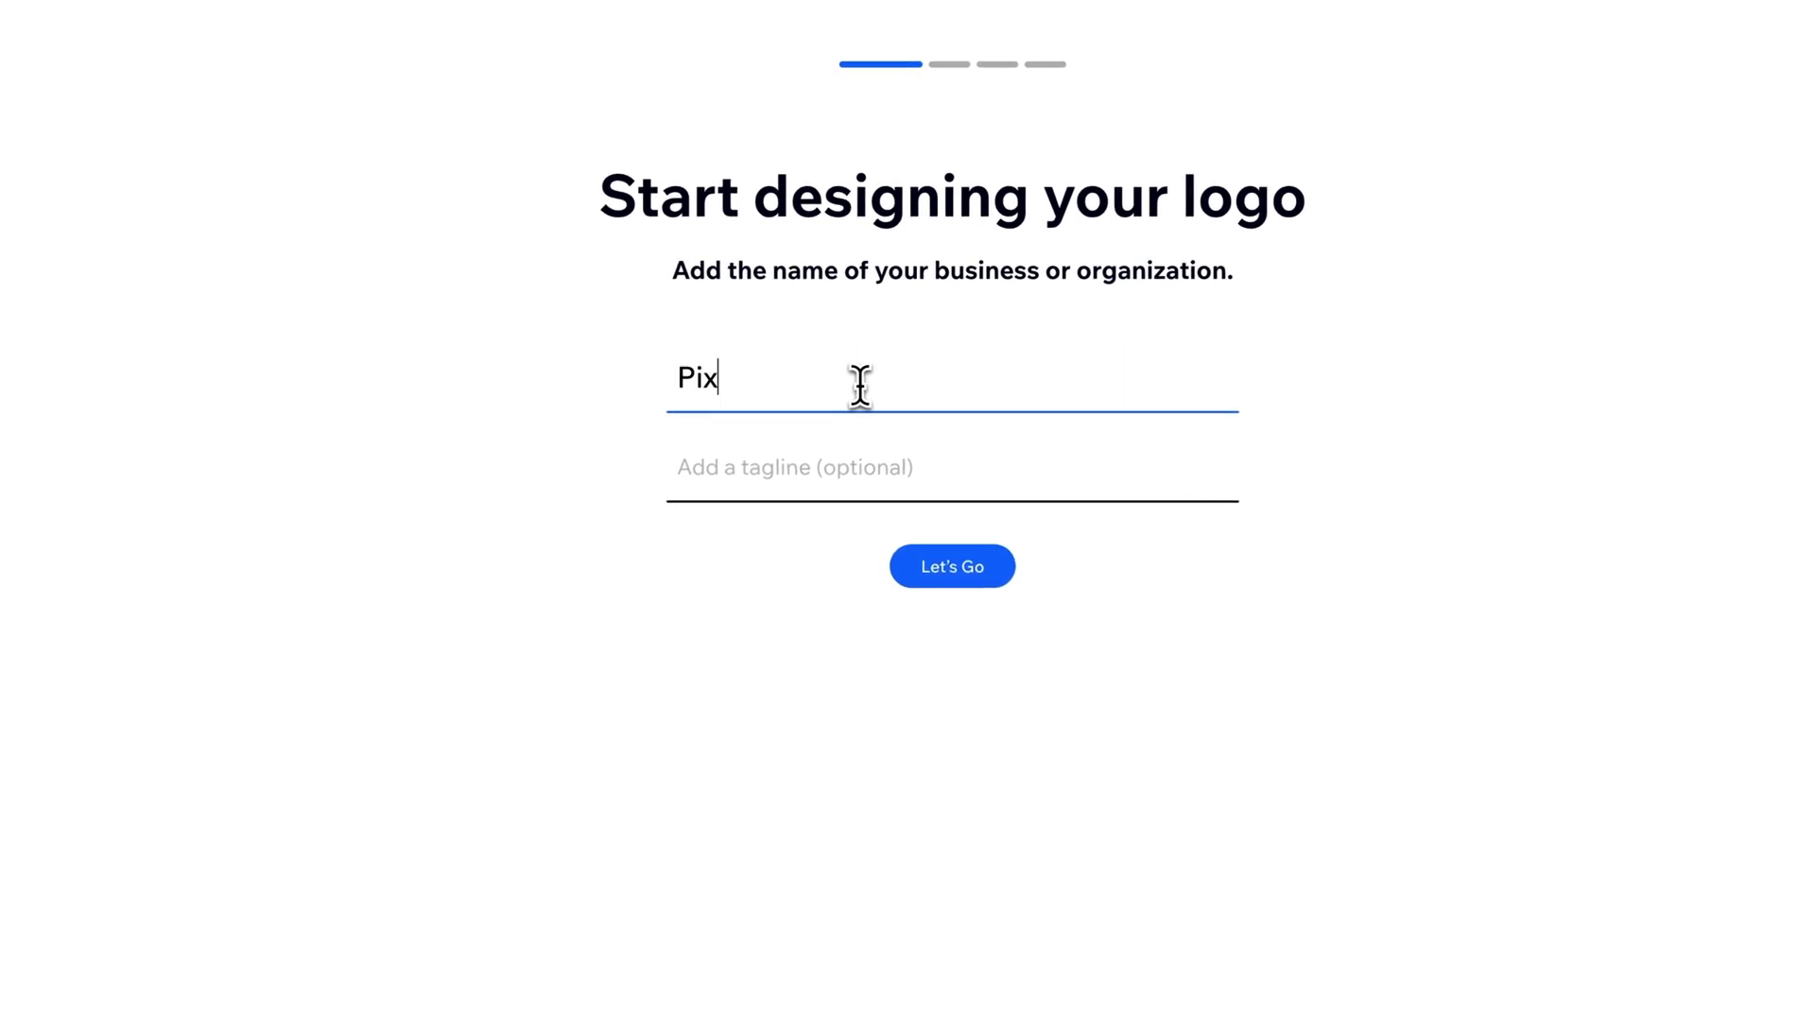
text(el & Bracket)
click(938, 567)
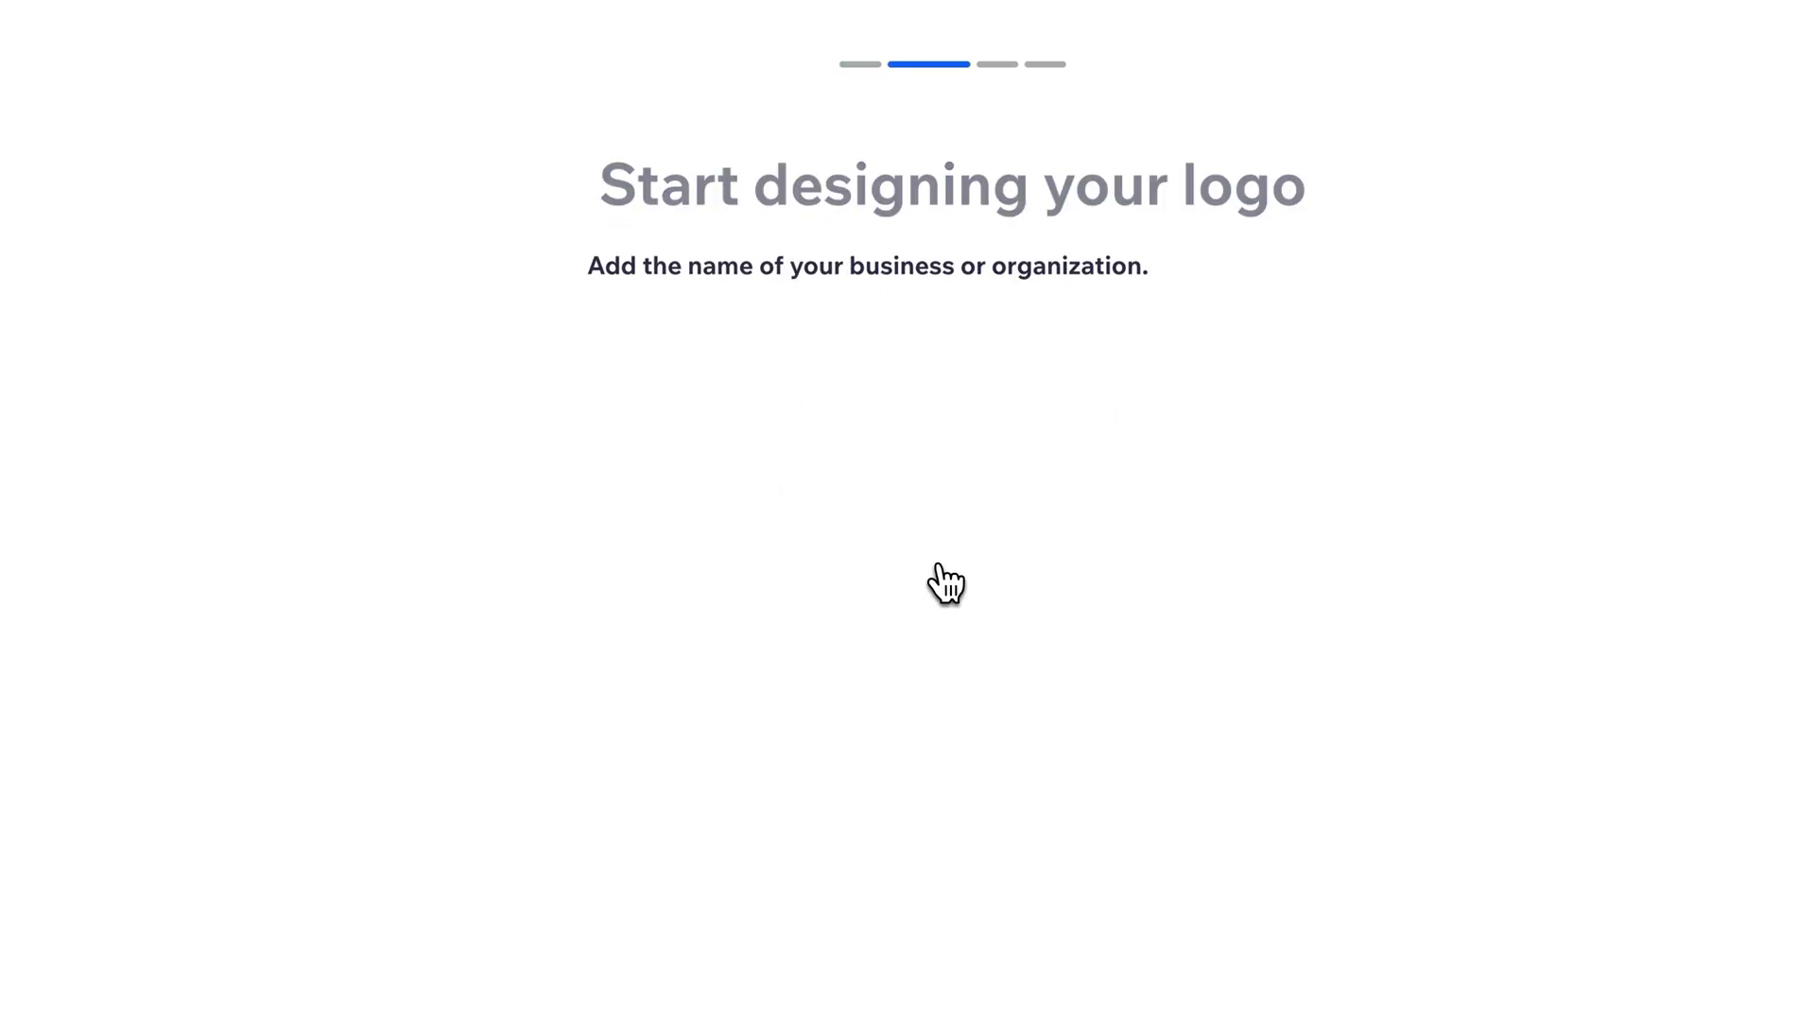
- Set the logo's industry to Design Studio by searching 'Desi'
click(834, 395)
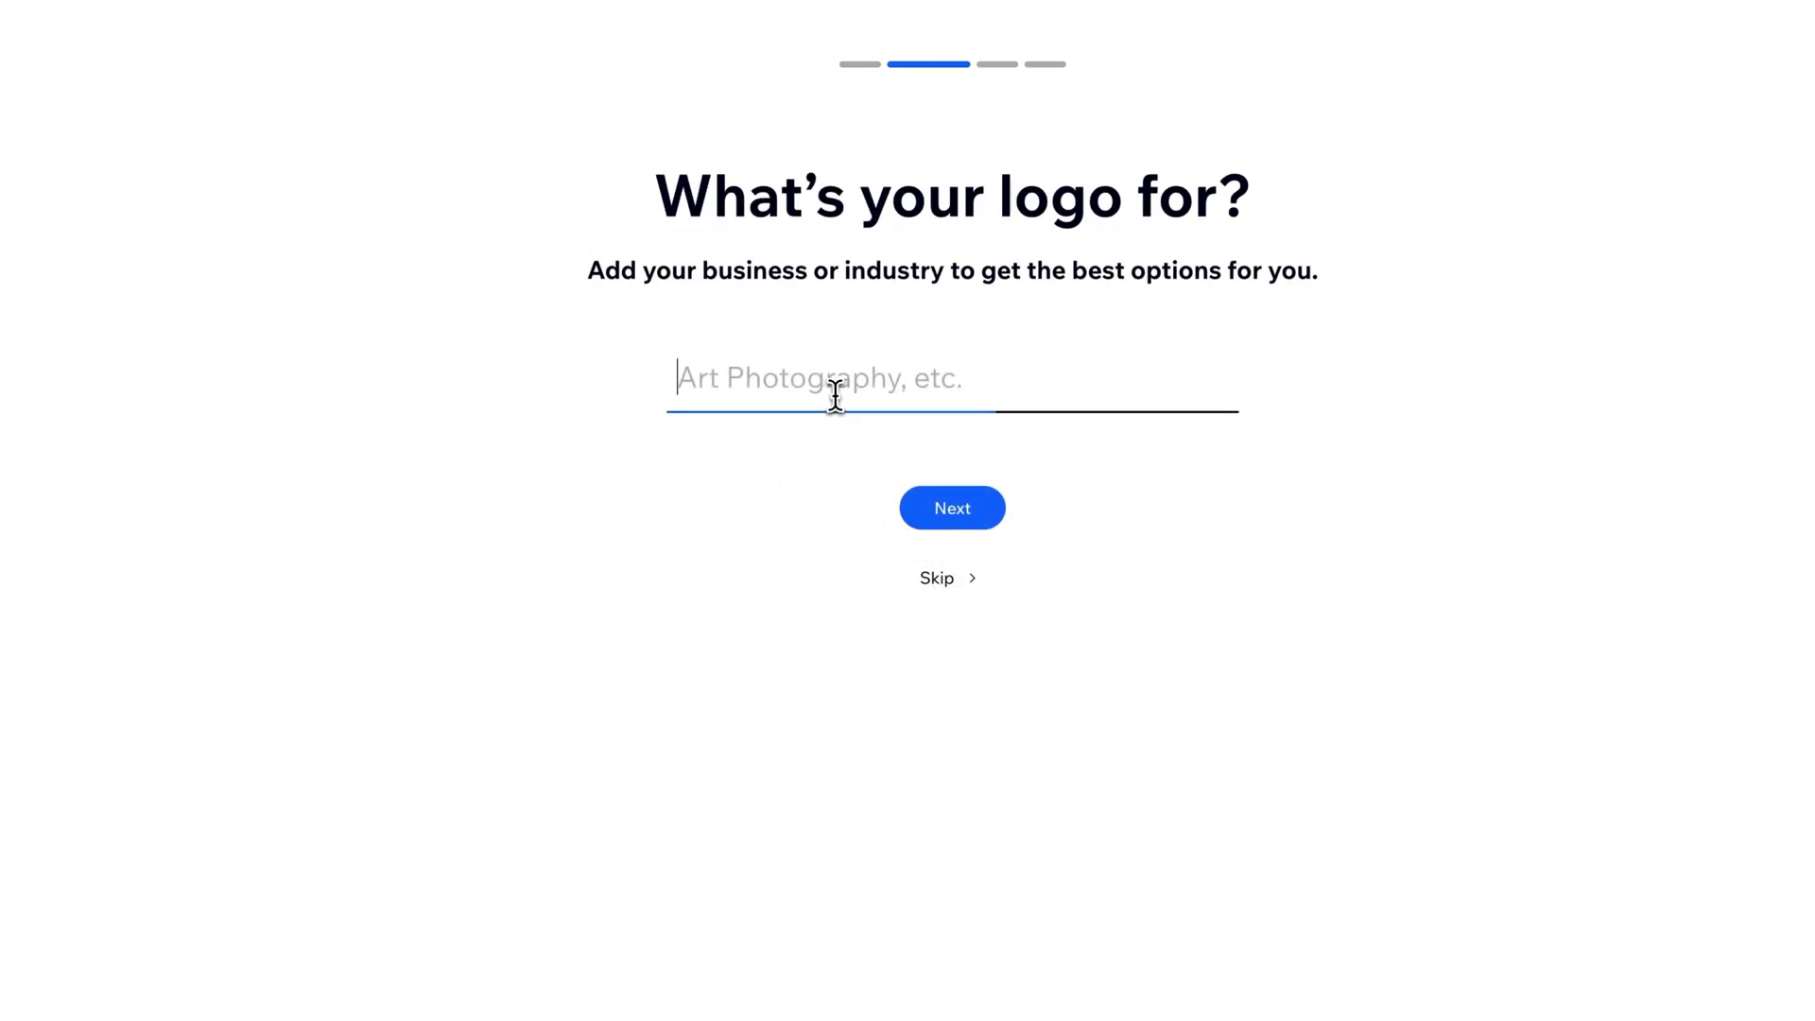
text(Design)
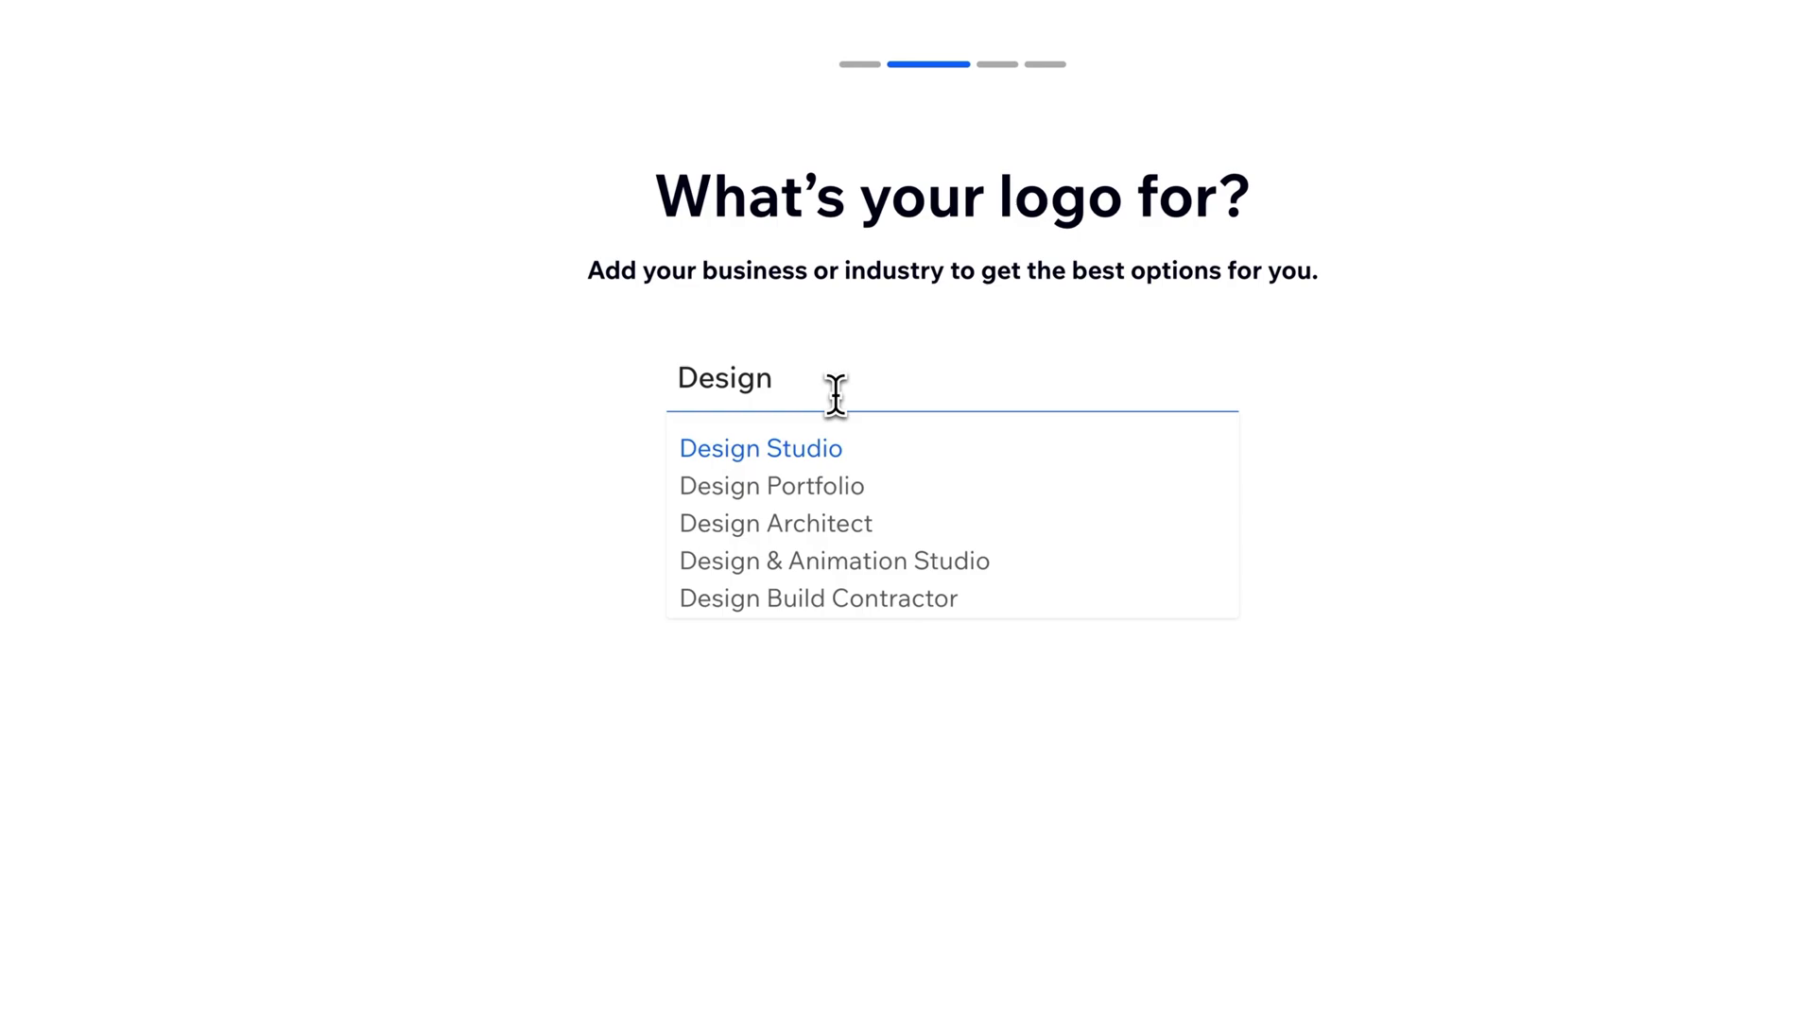
click(786, 452)
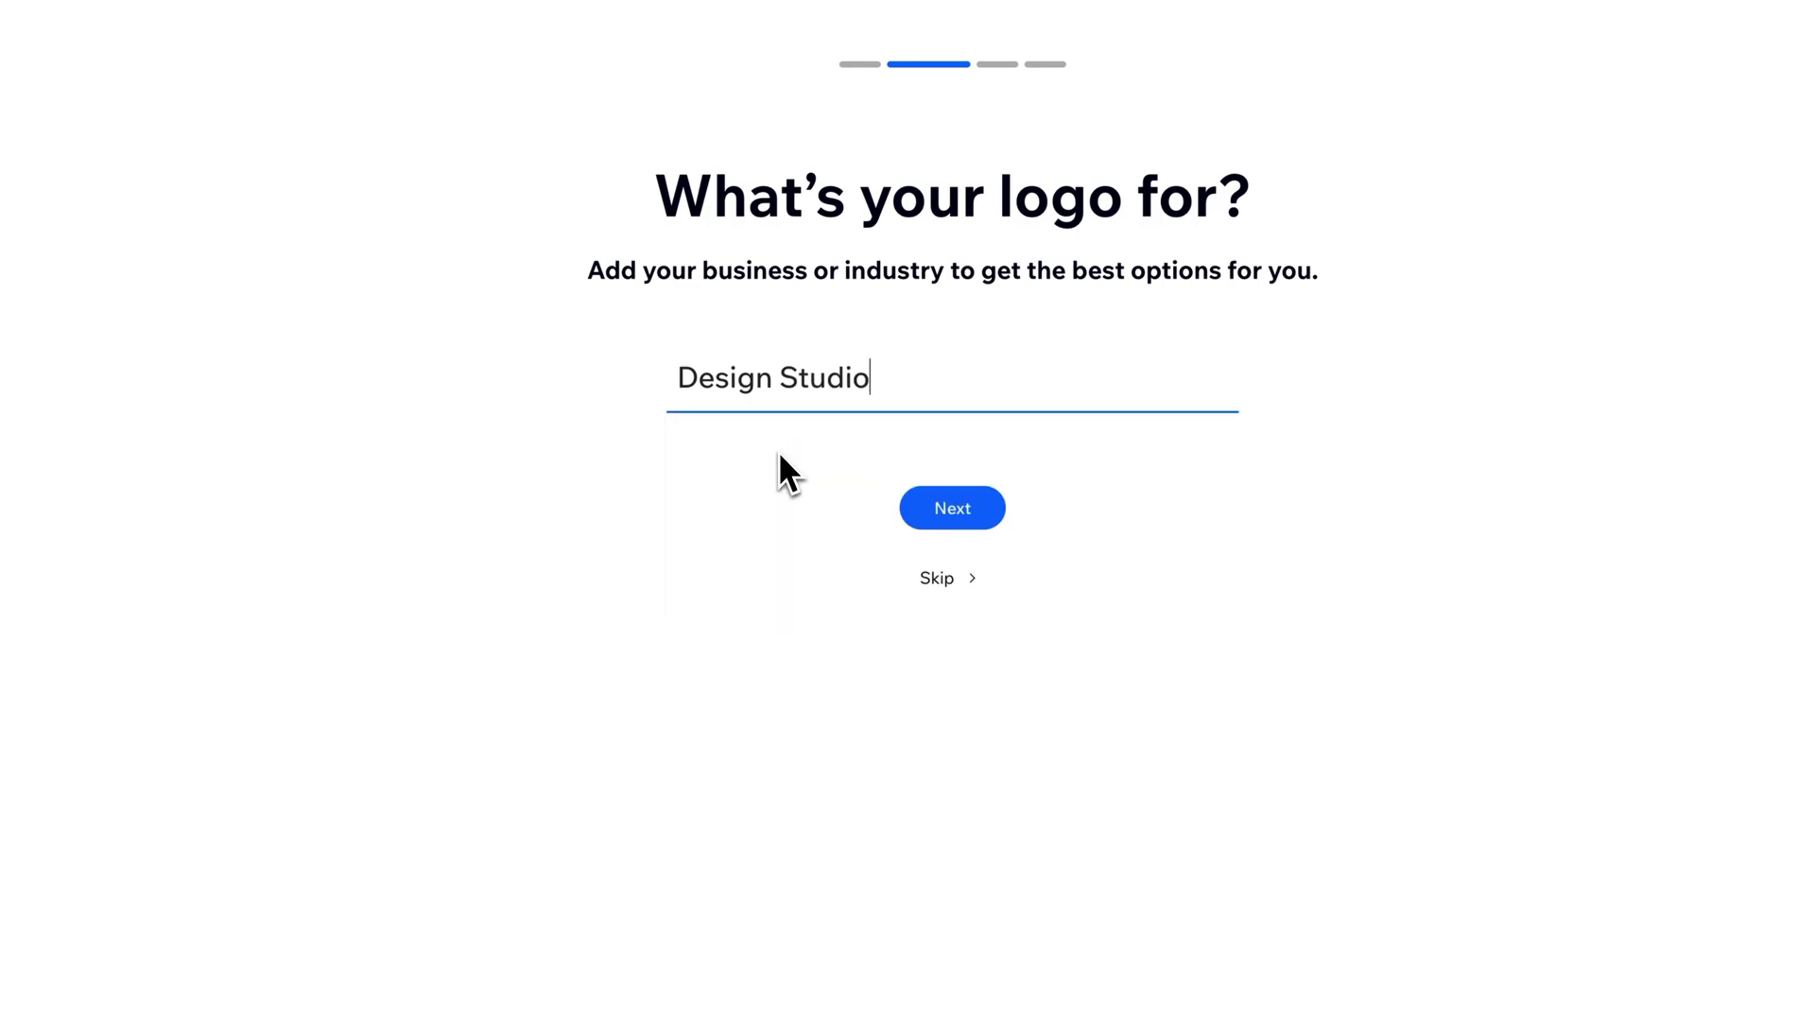
click(976, 516)
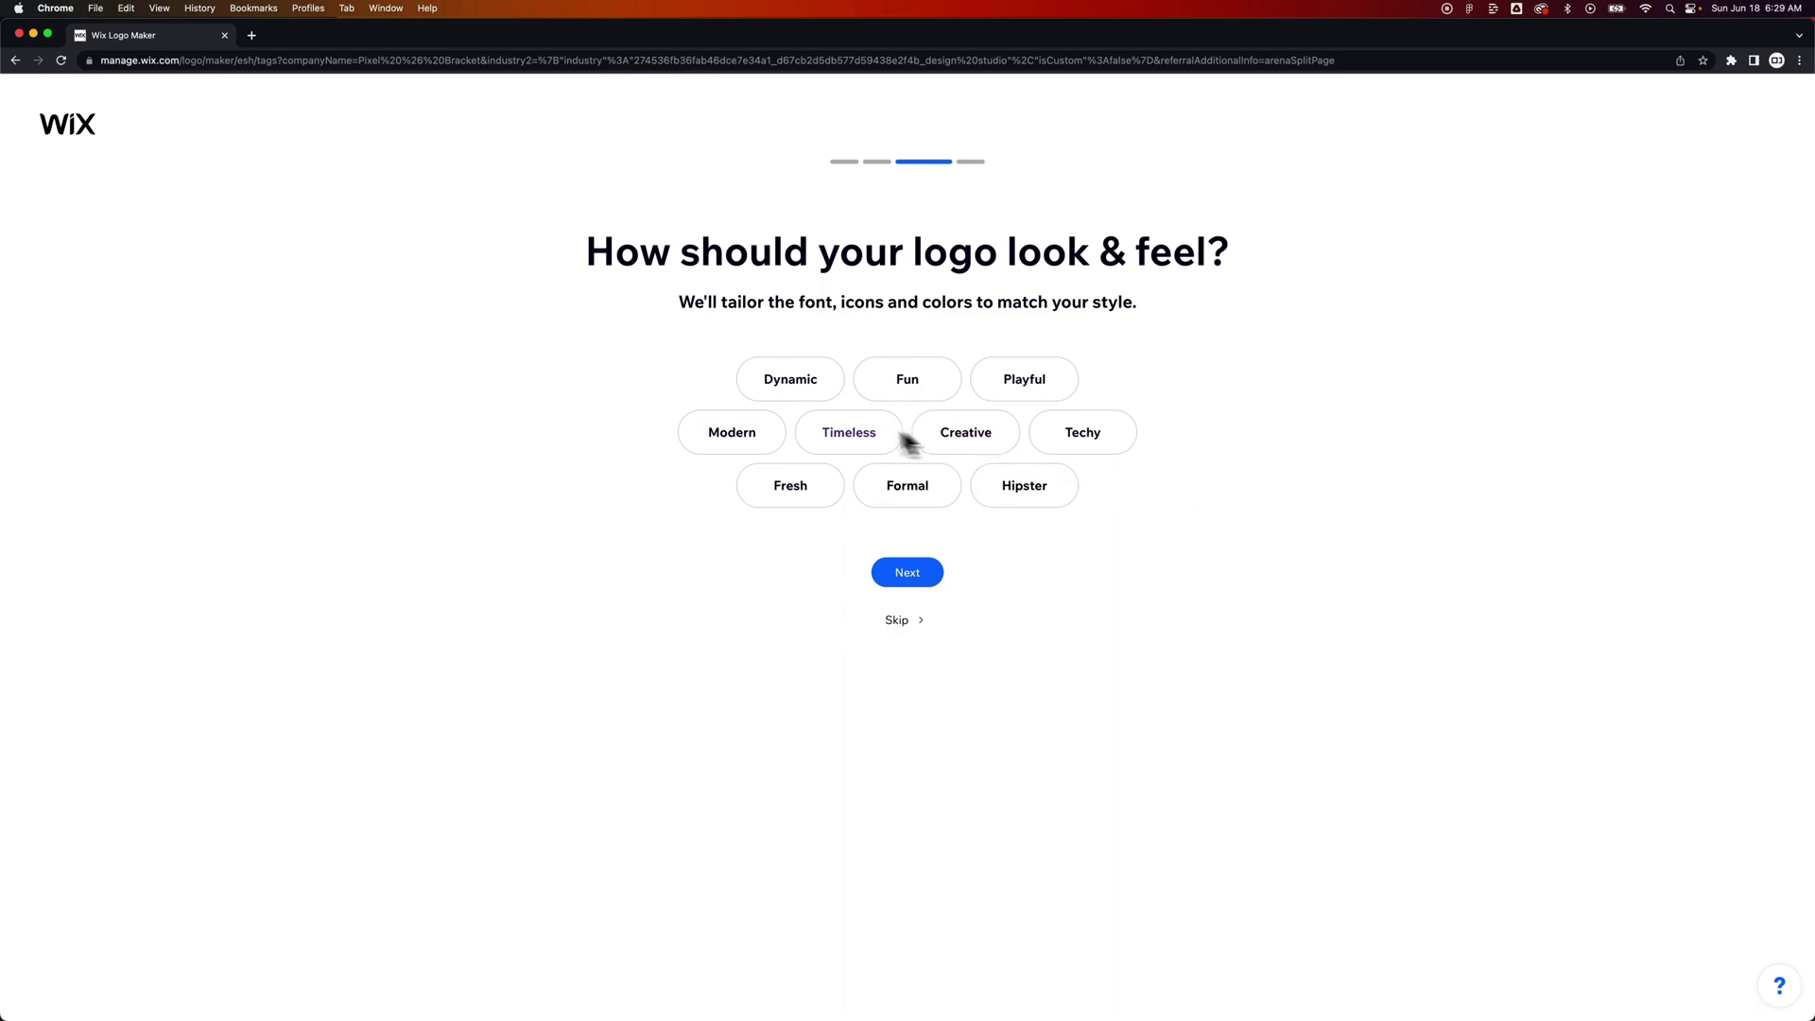
- Choose the Modern look and feel and continue to the preference quiz
click(744, 442)
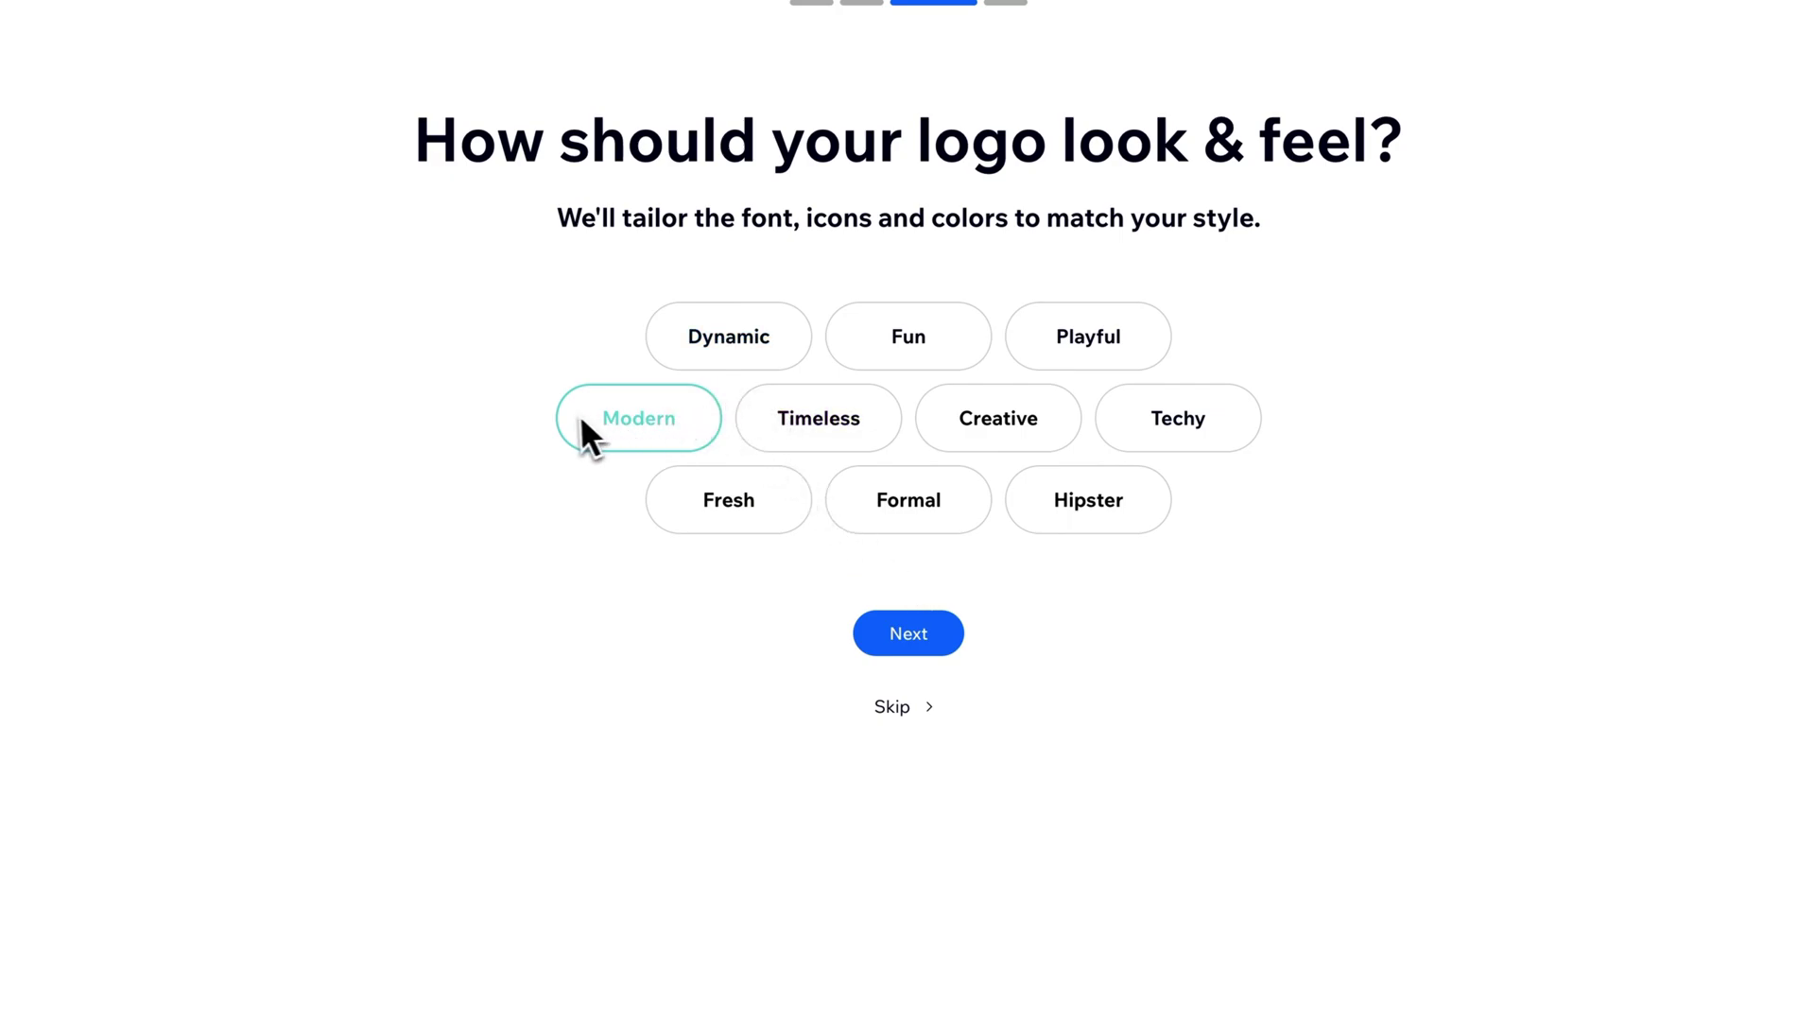
click(893, 634)
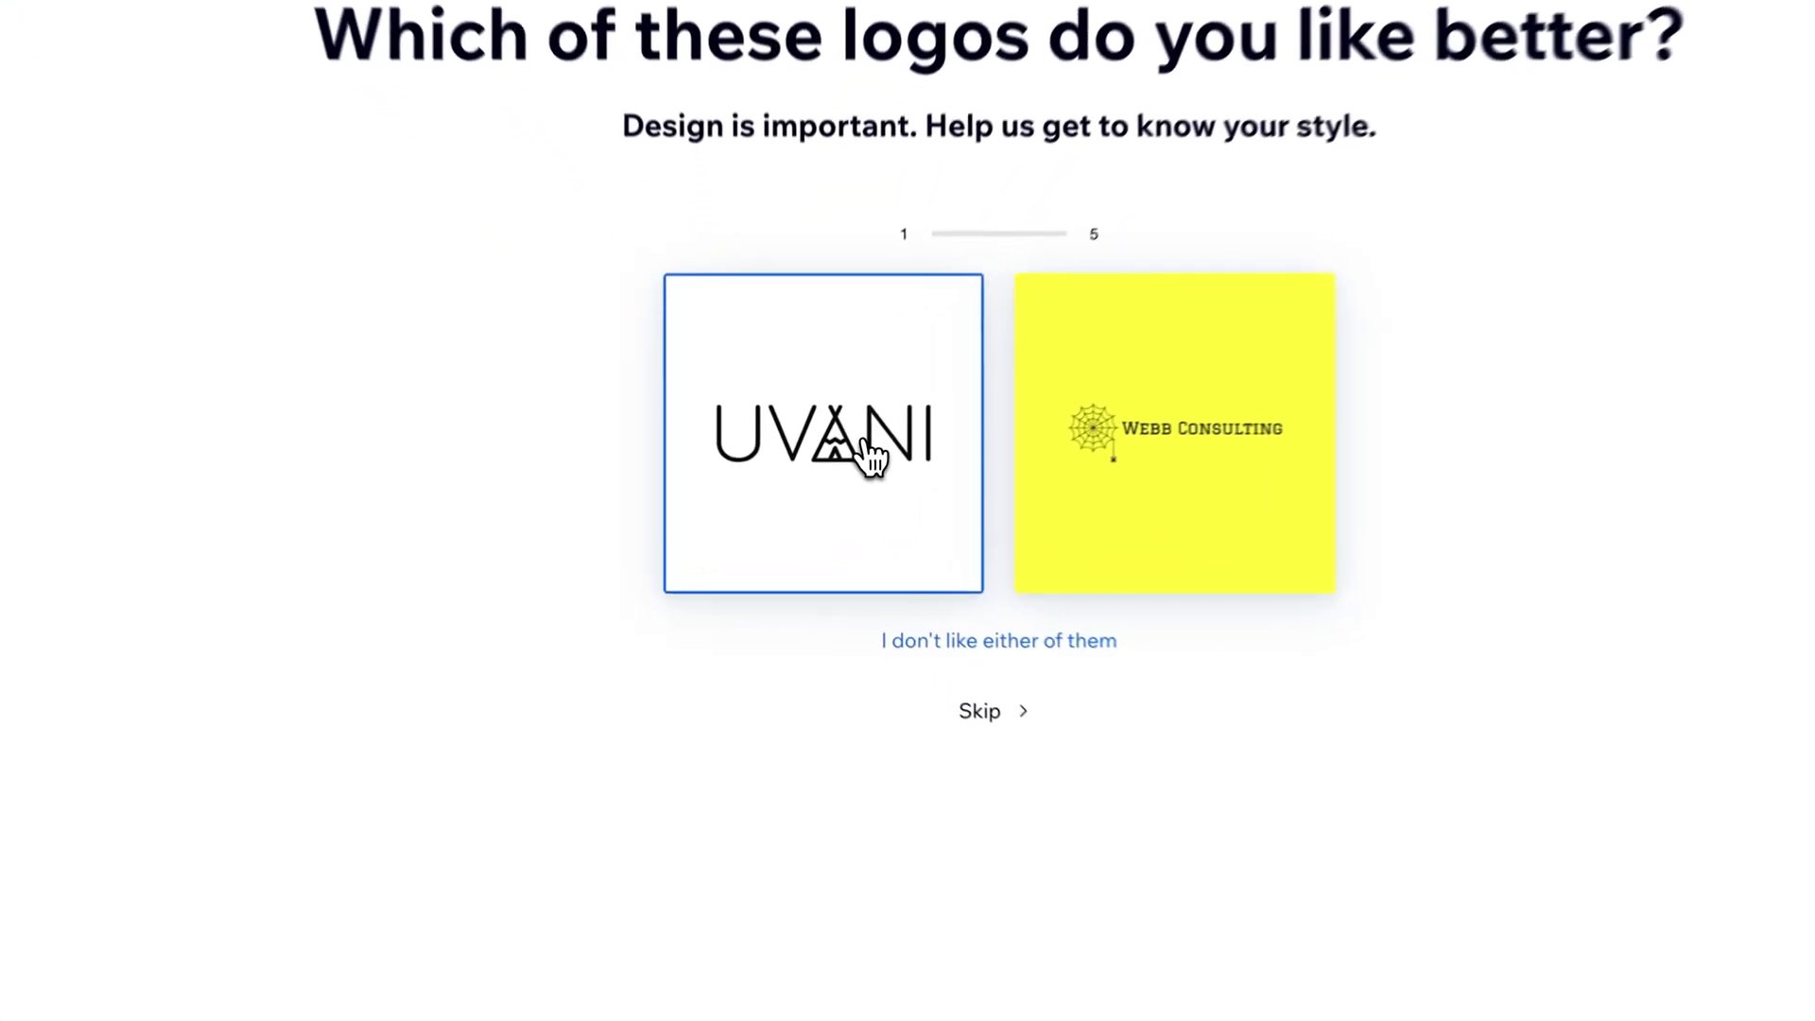
- Prefer the UVANI, wild fox and HOMEWORX logos, then reject both in the fourth round
click(867, 452)
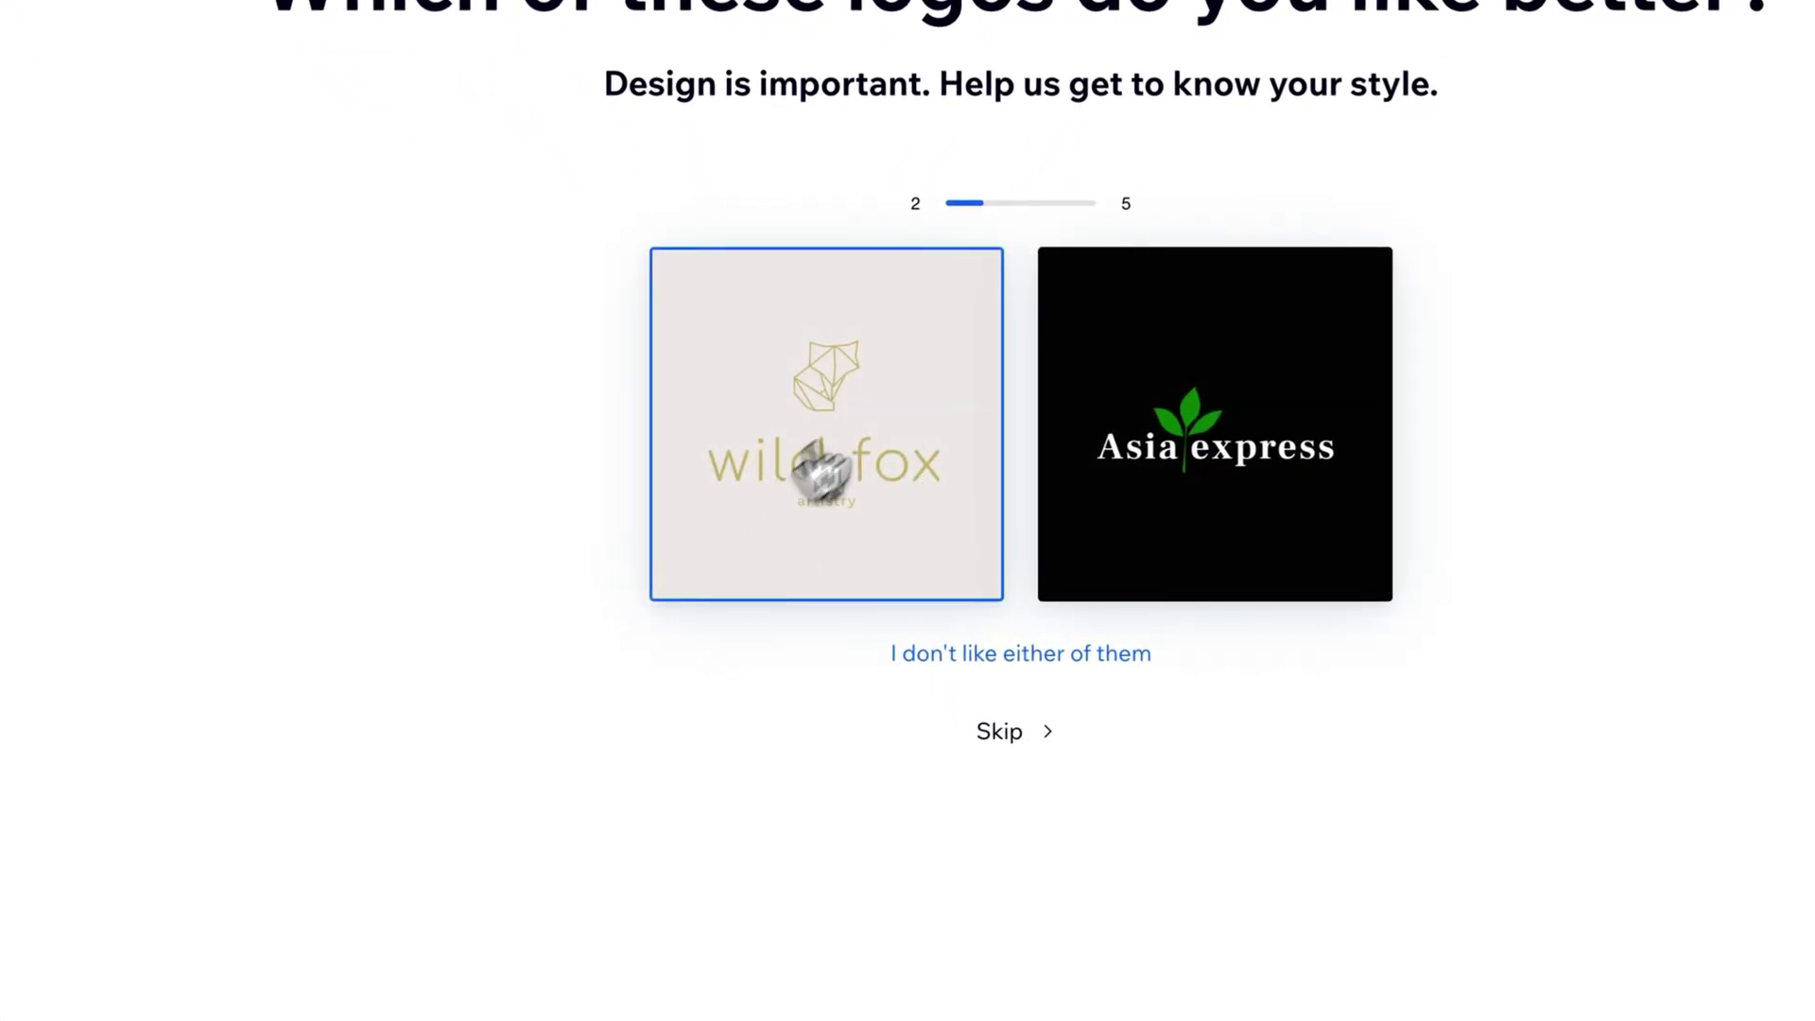
click(863, 438)
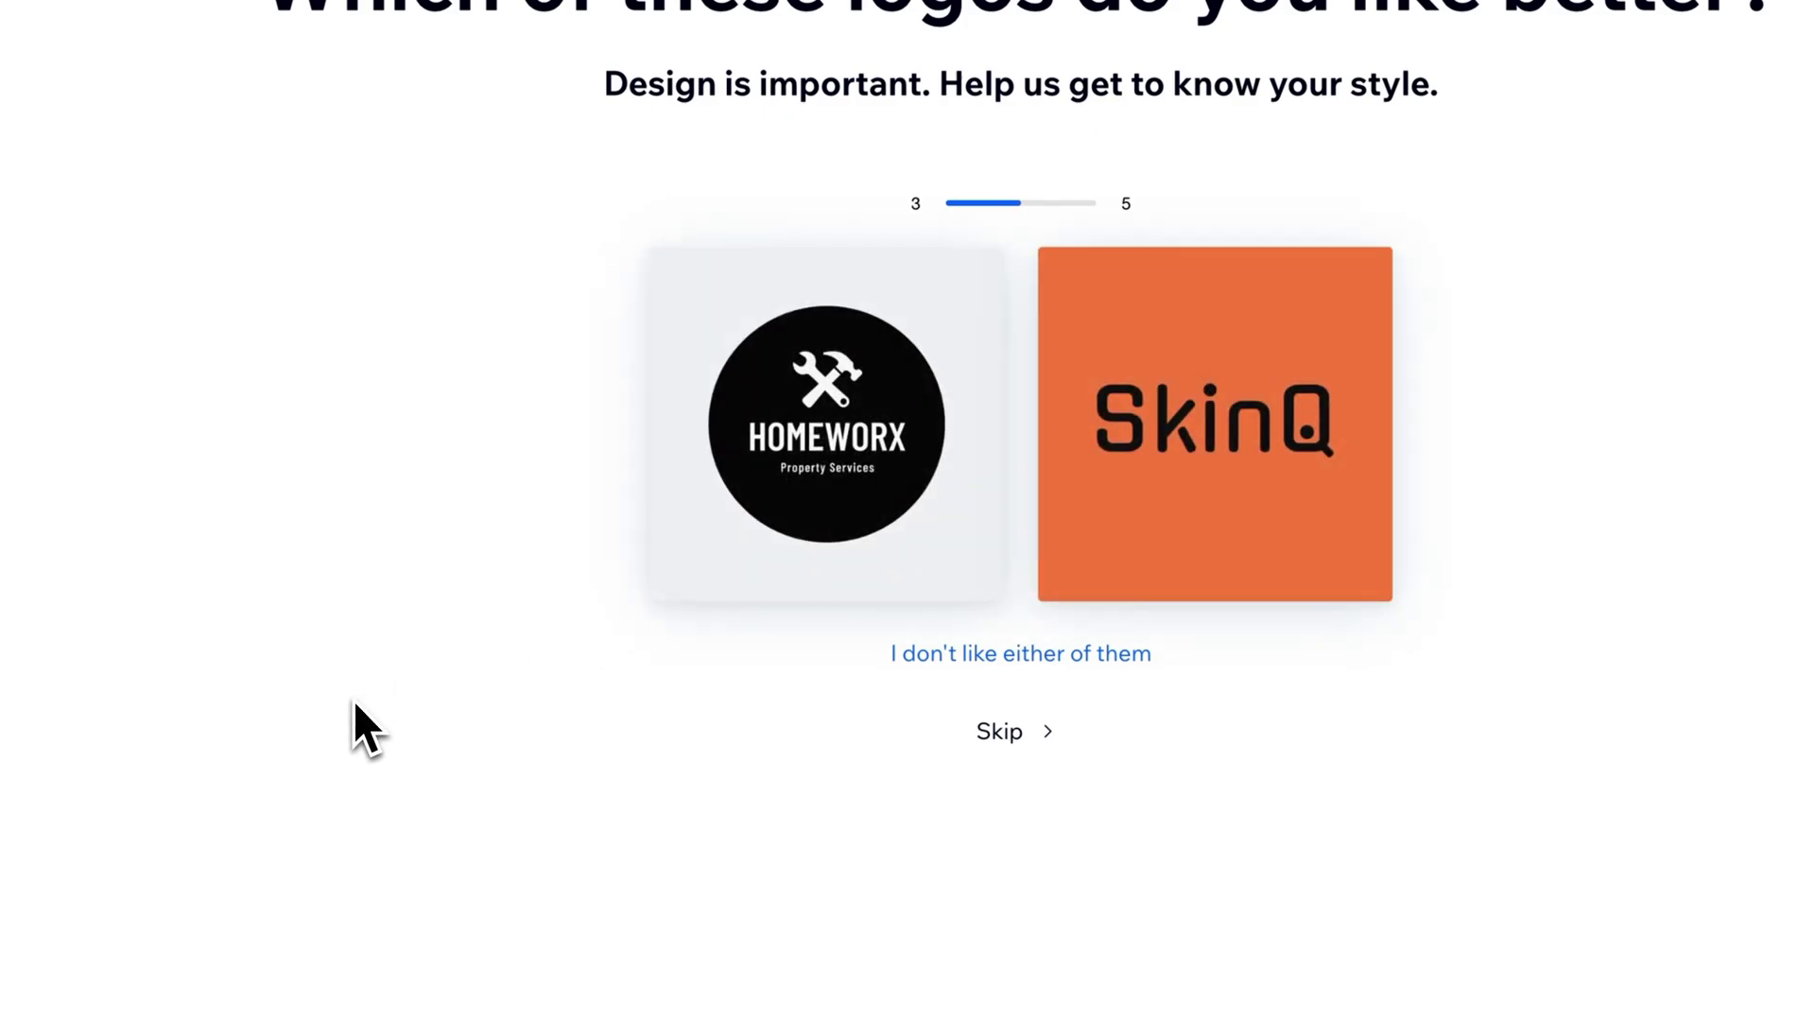
click(880, 468)
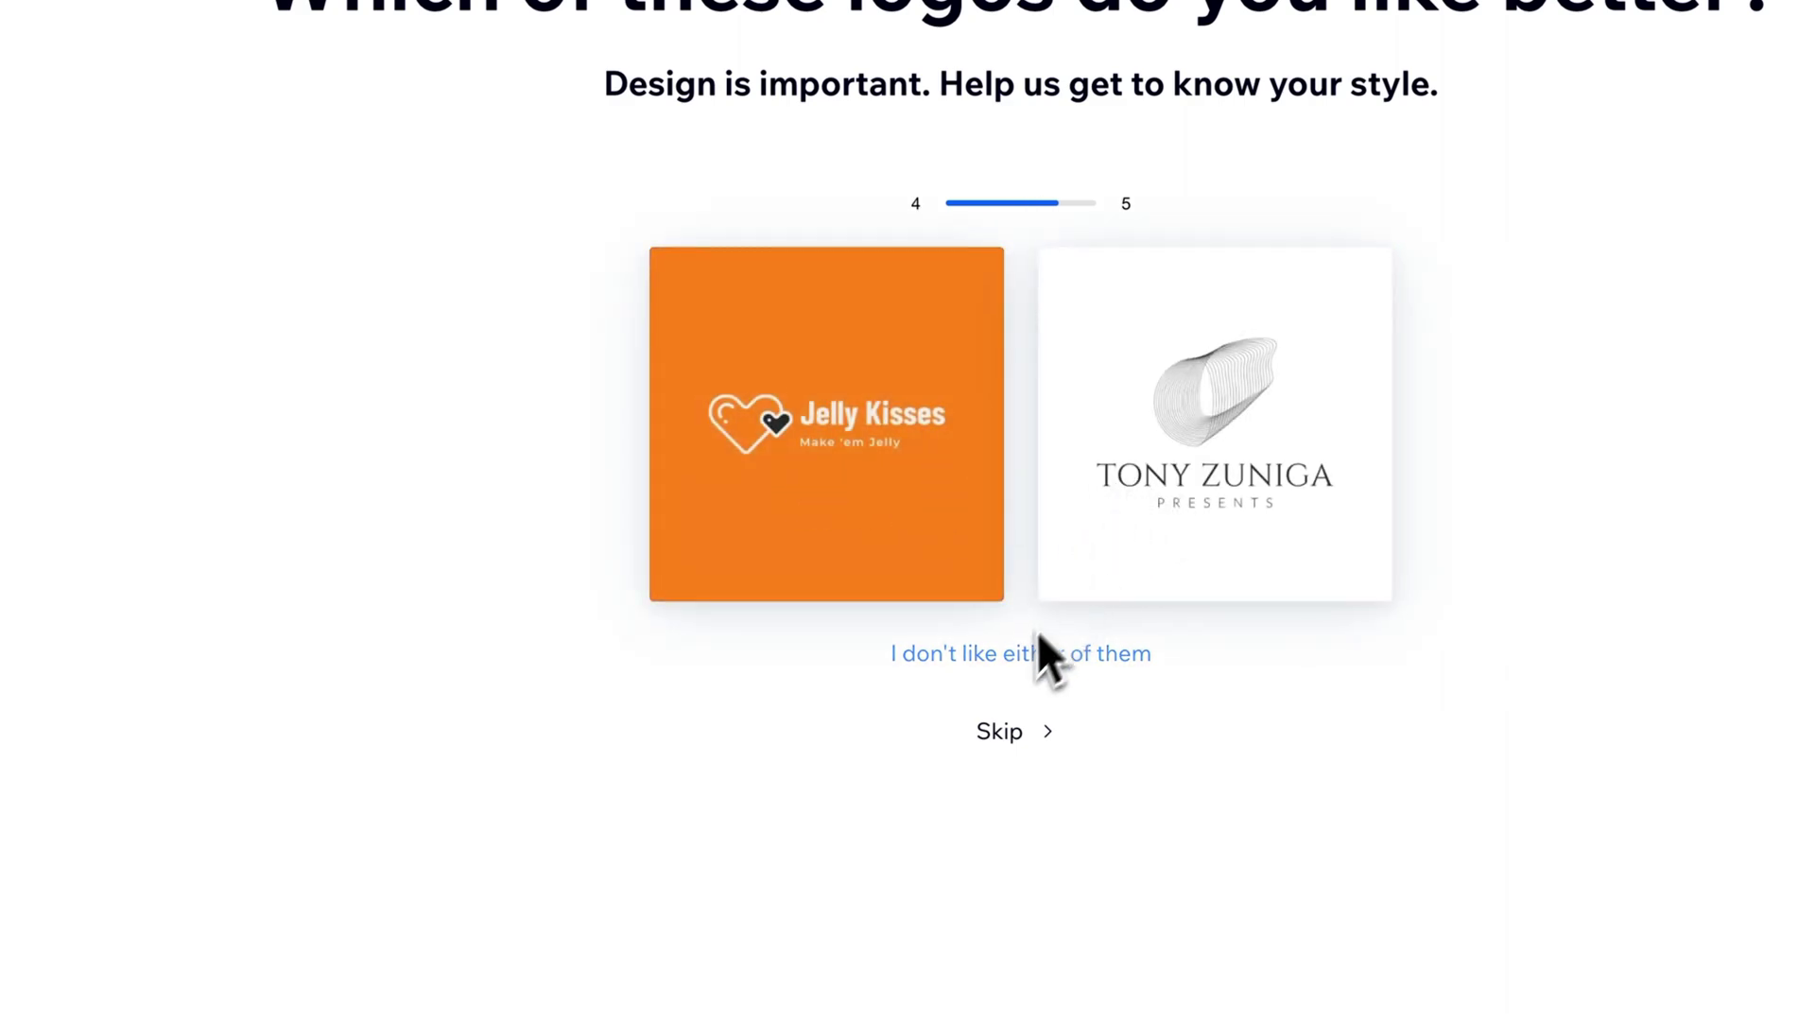
click(994, 657)
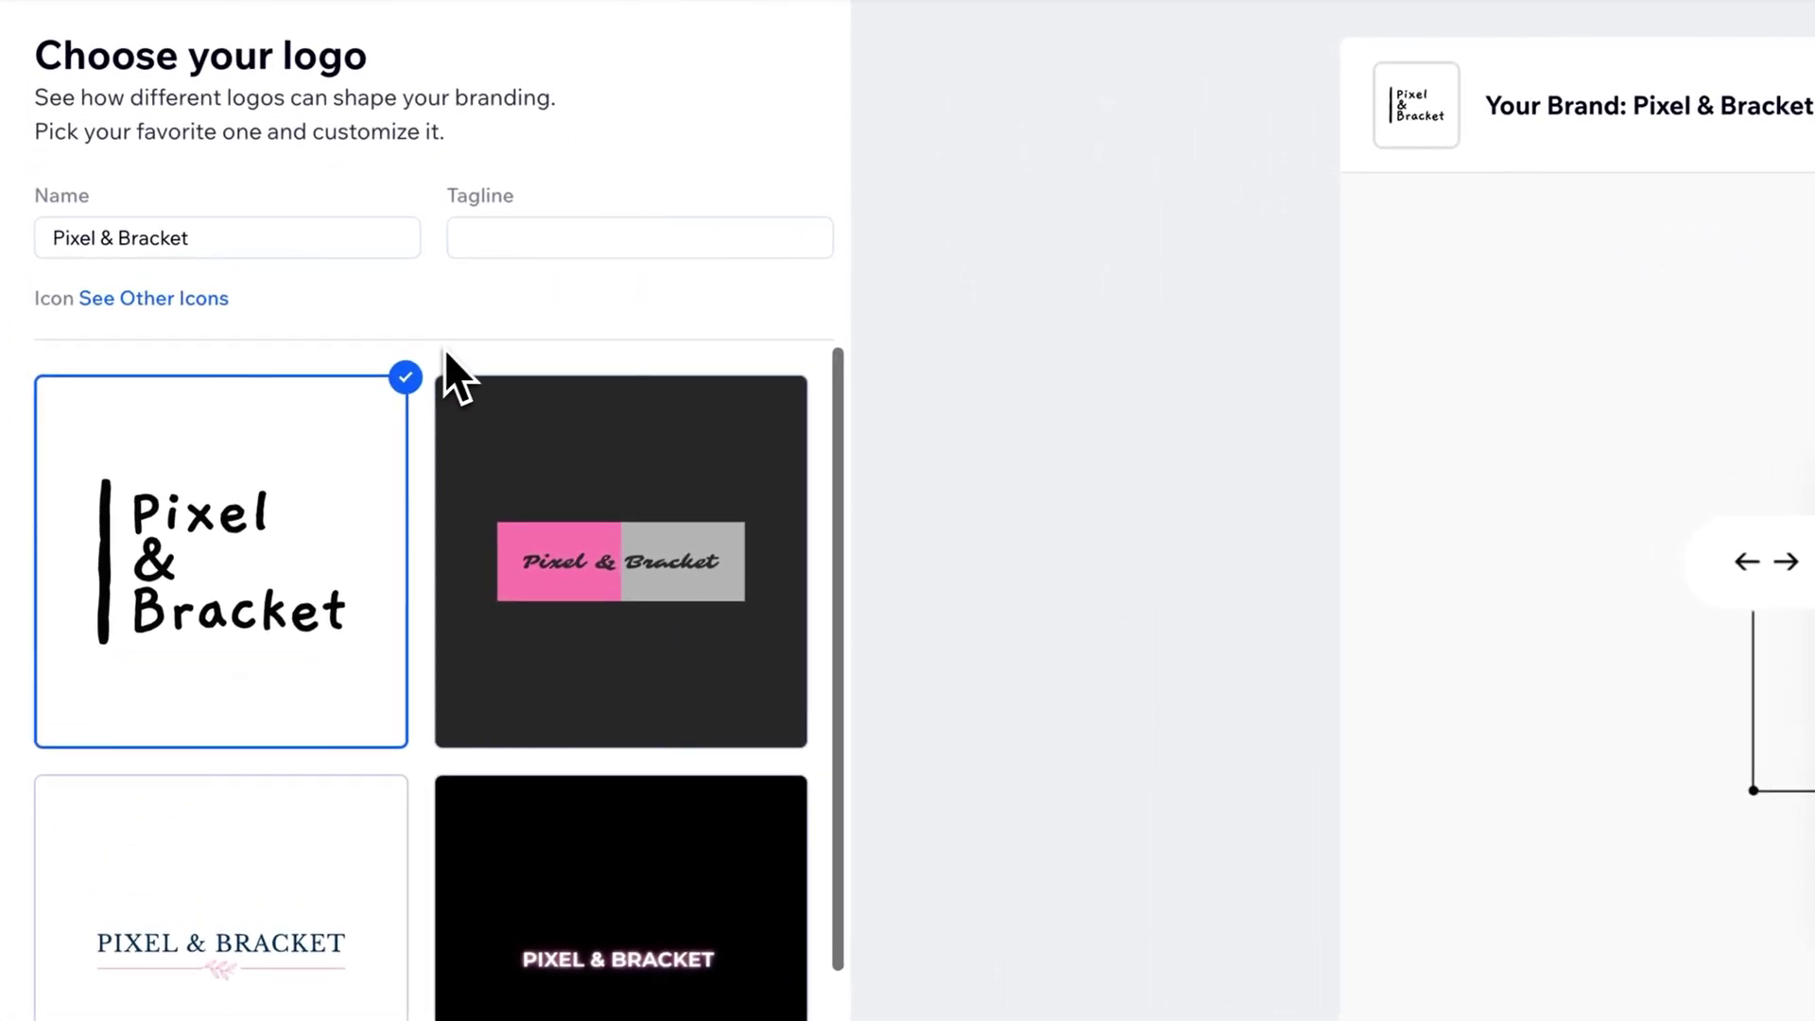
- Pick the red-cross PIXEL & BRACKET tile from the logo gallery and open it for customising
scroll(459, 686, down, 2)
scroll(468, 695, down, 8)
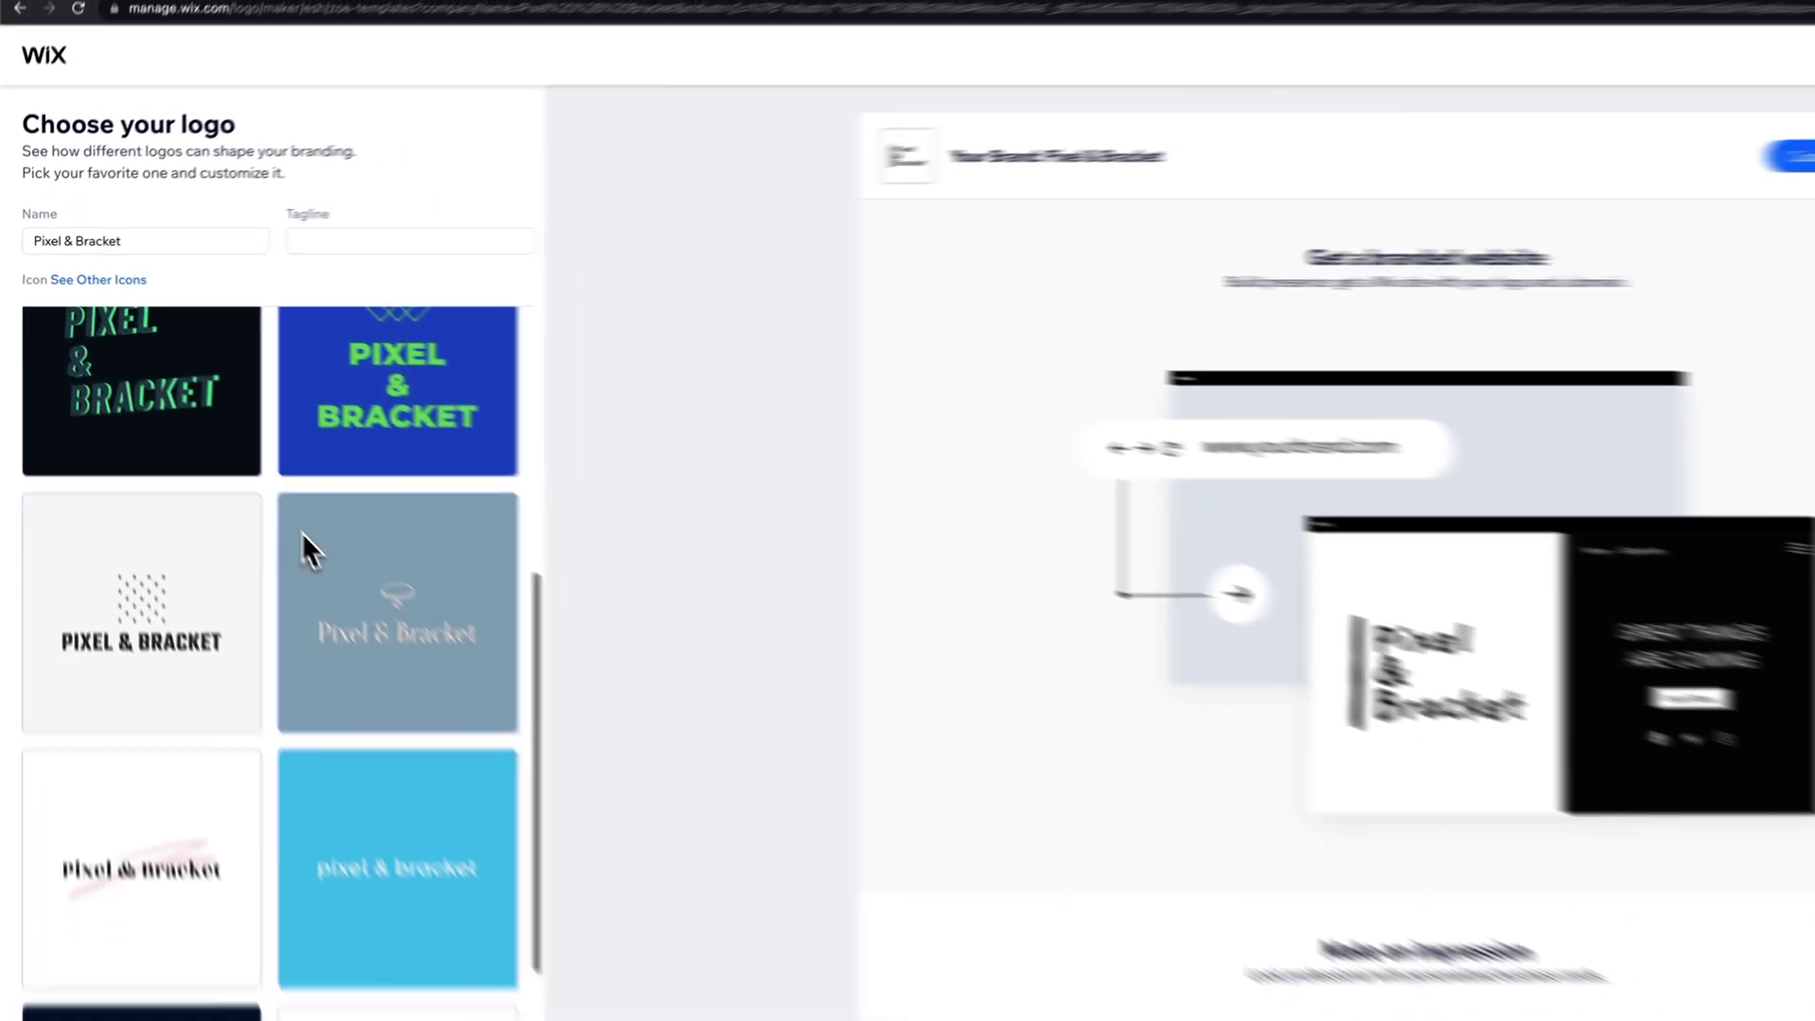
scroll(472, 694, down, 6)
scroll(236, 470, down, 6)
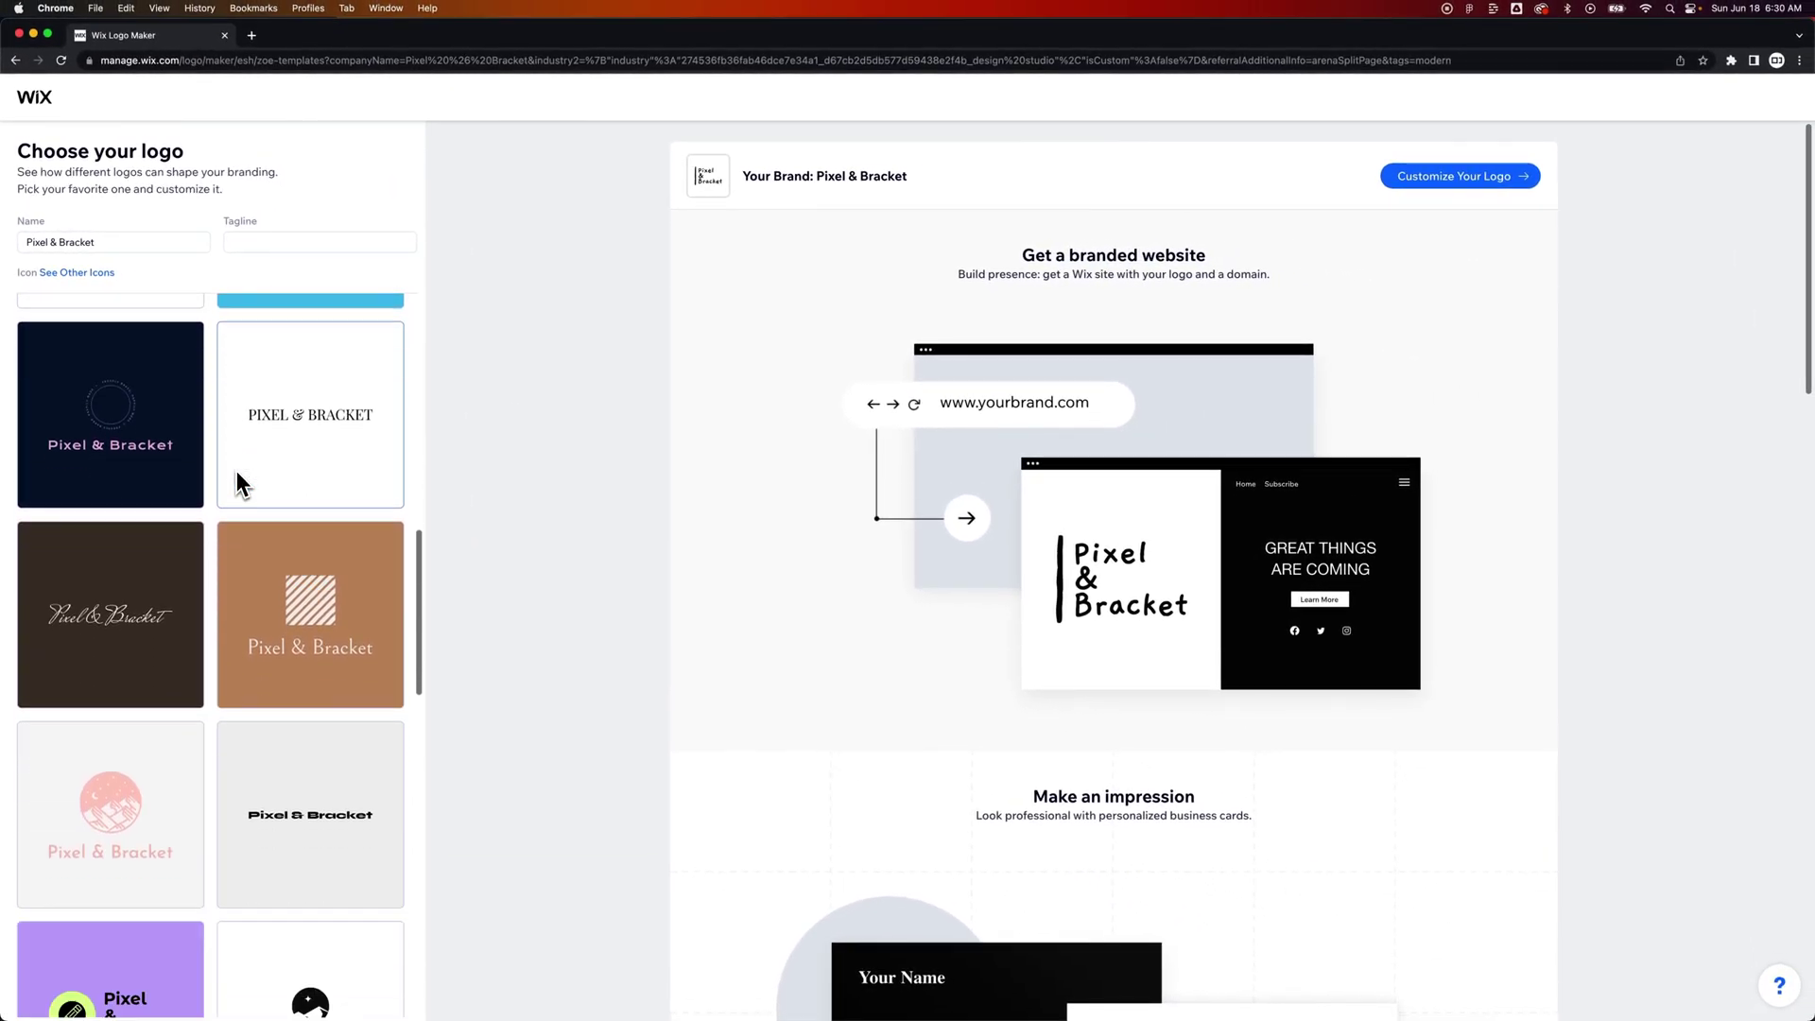
scroll(236, 471, down, 8)
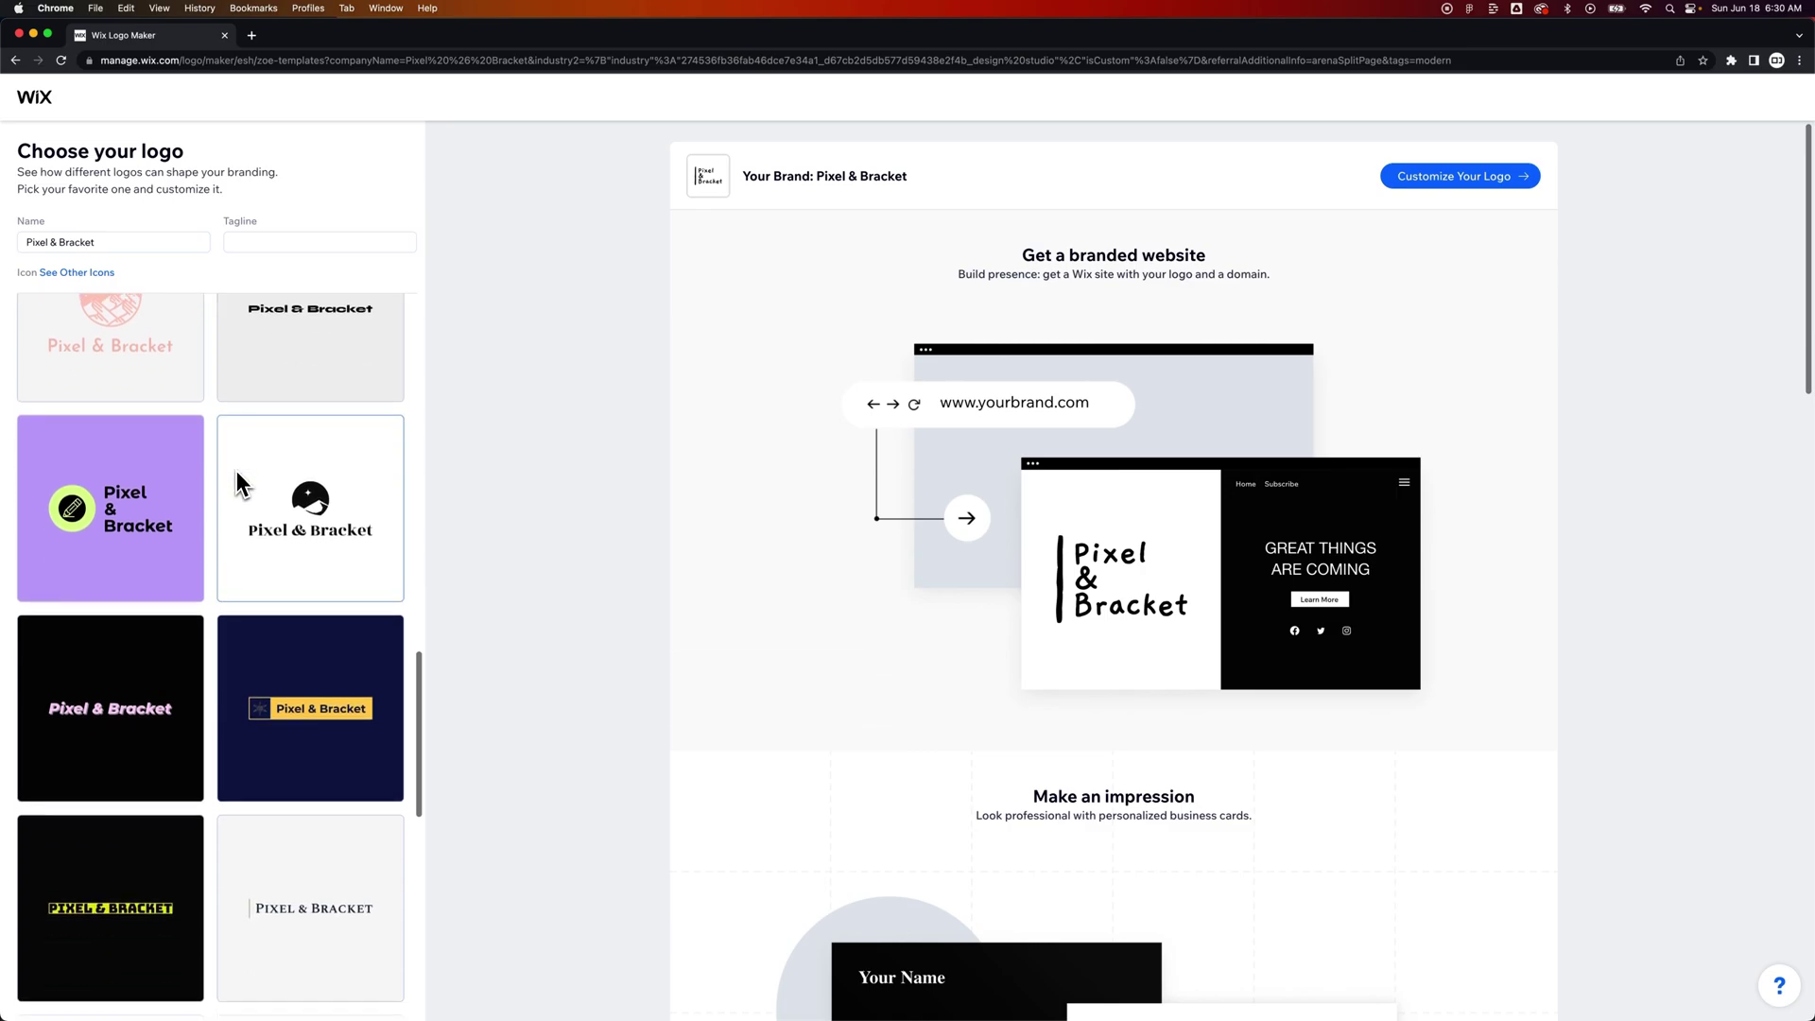
scroll(236, 470, down, 7)
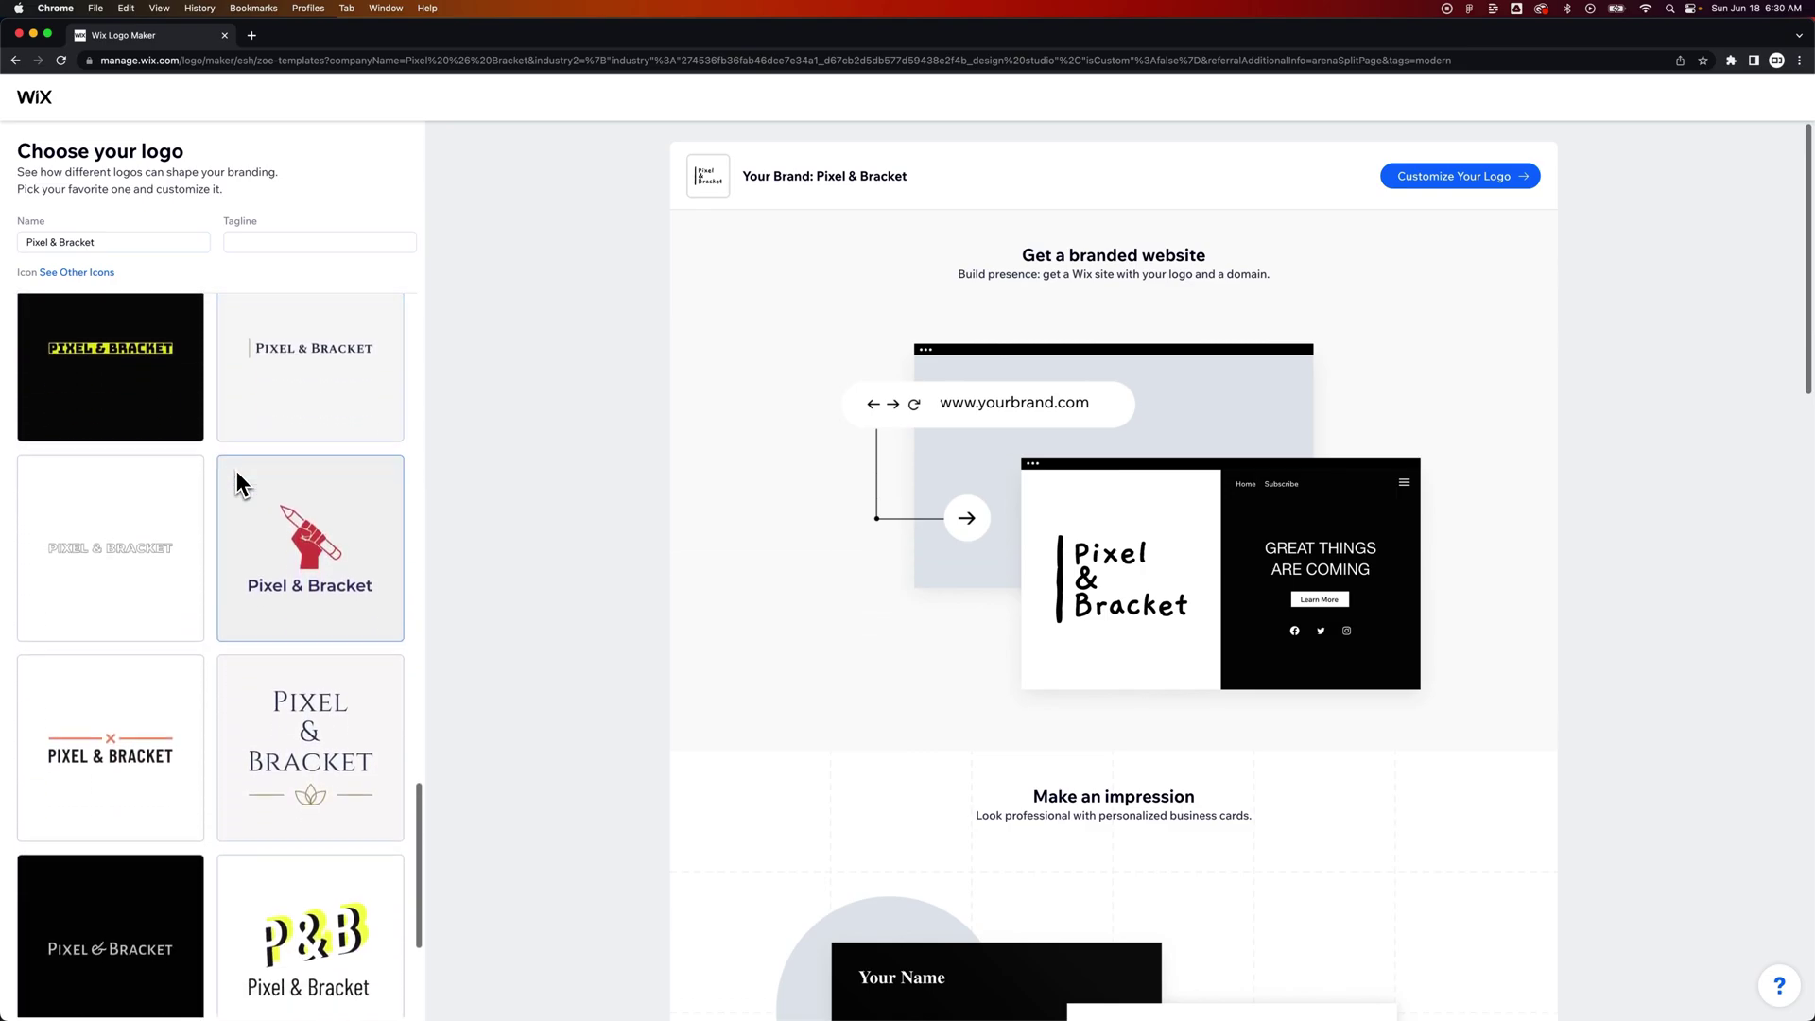
scroll(236, 471, down, 2)
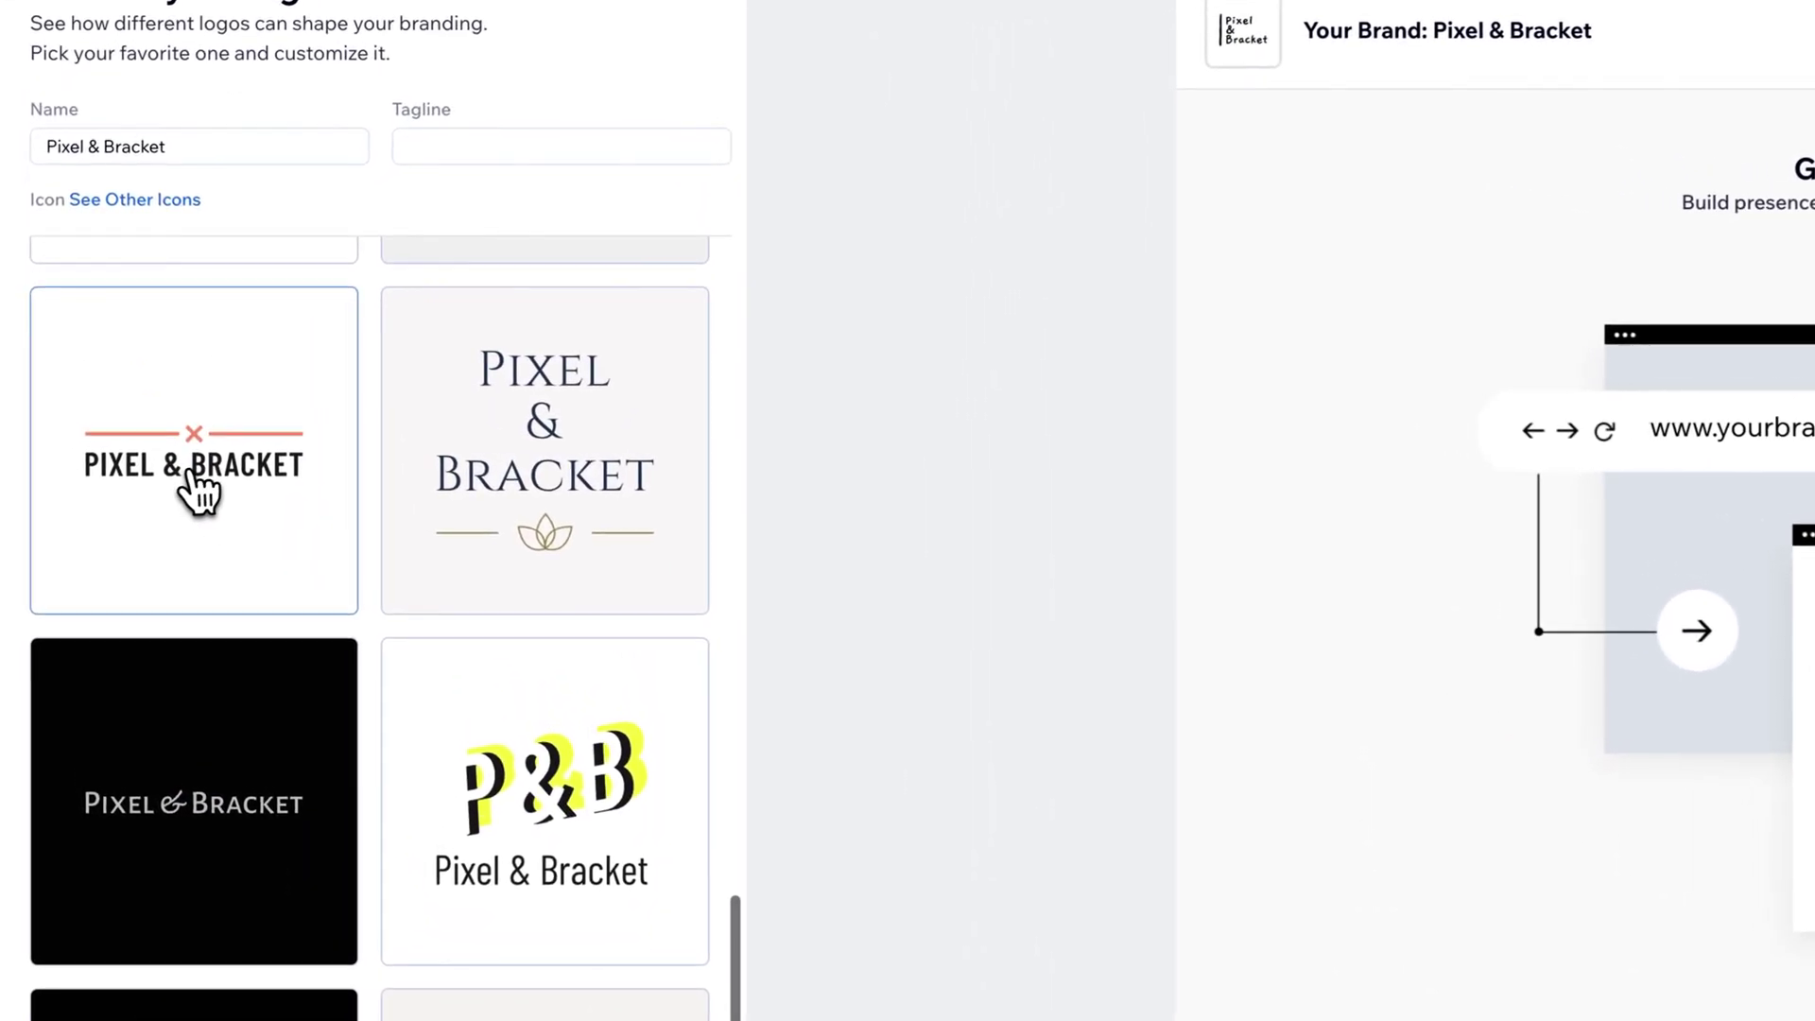
click(192, 472)
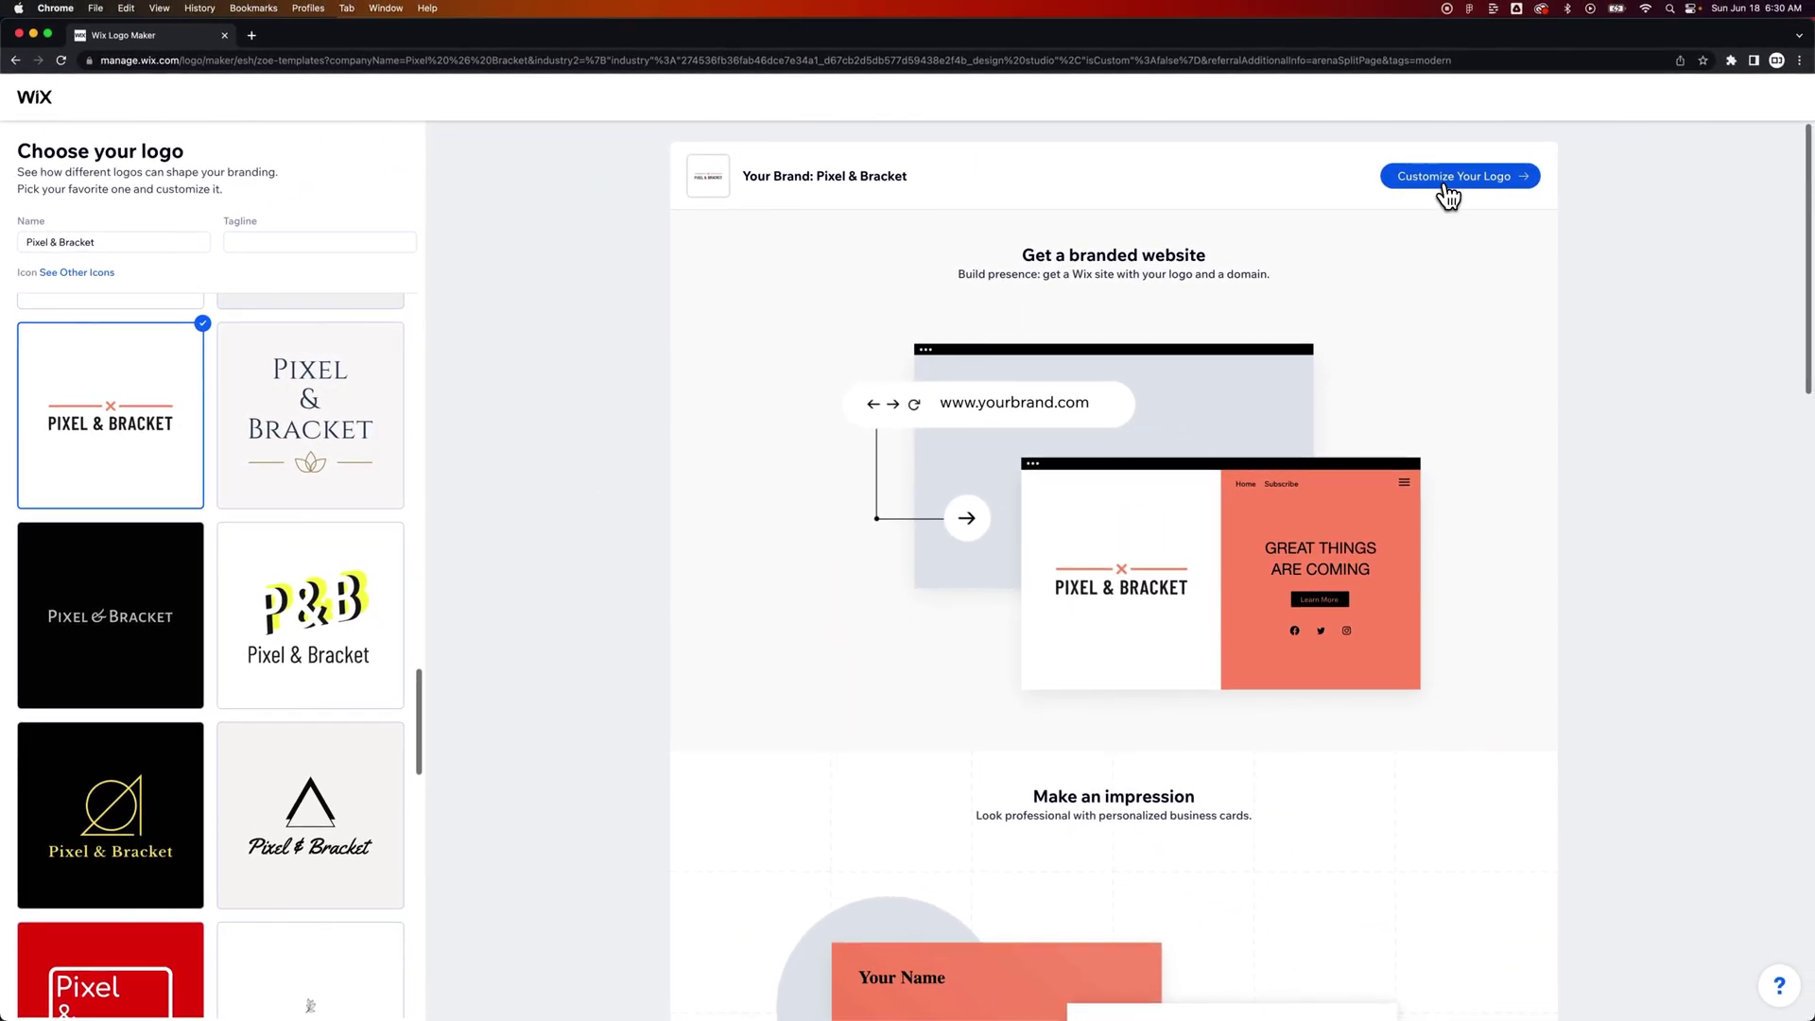
click(1449, 178)
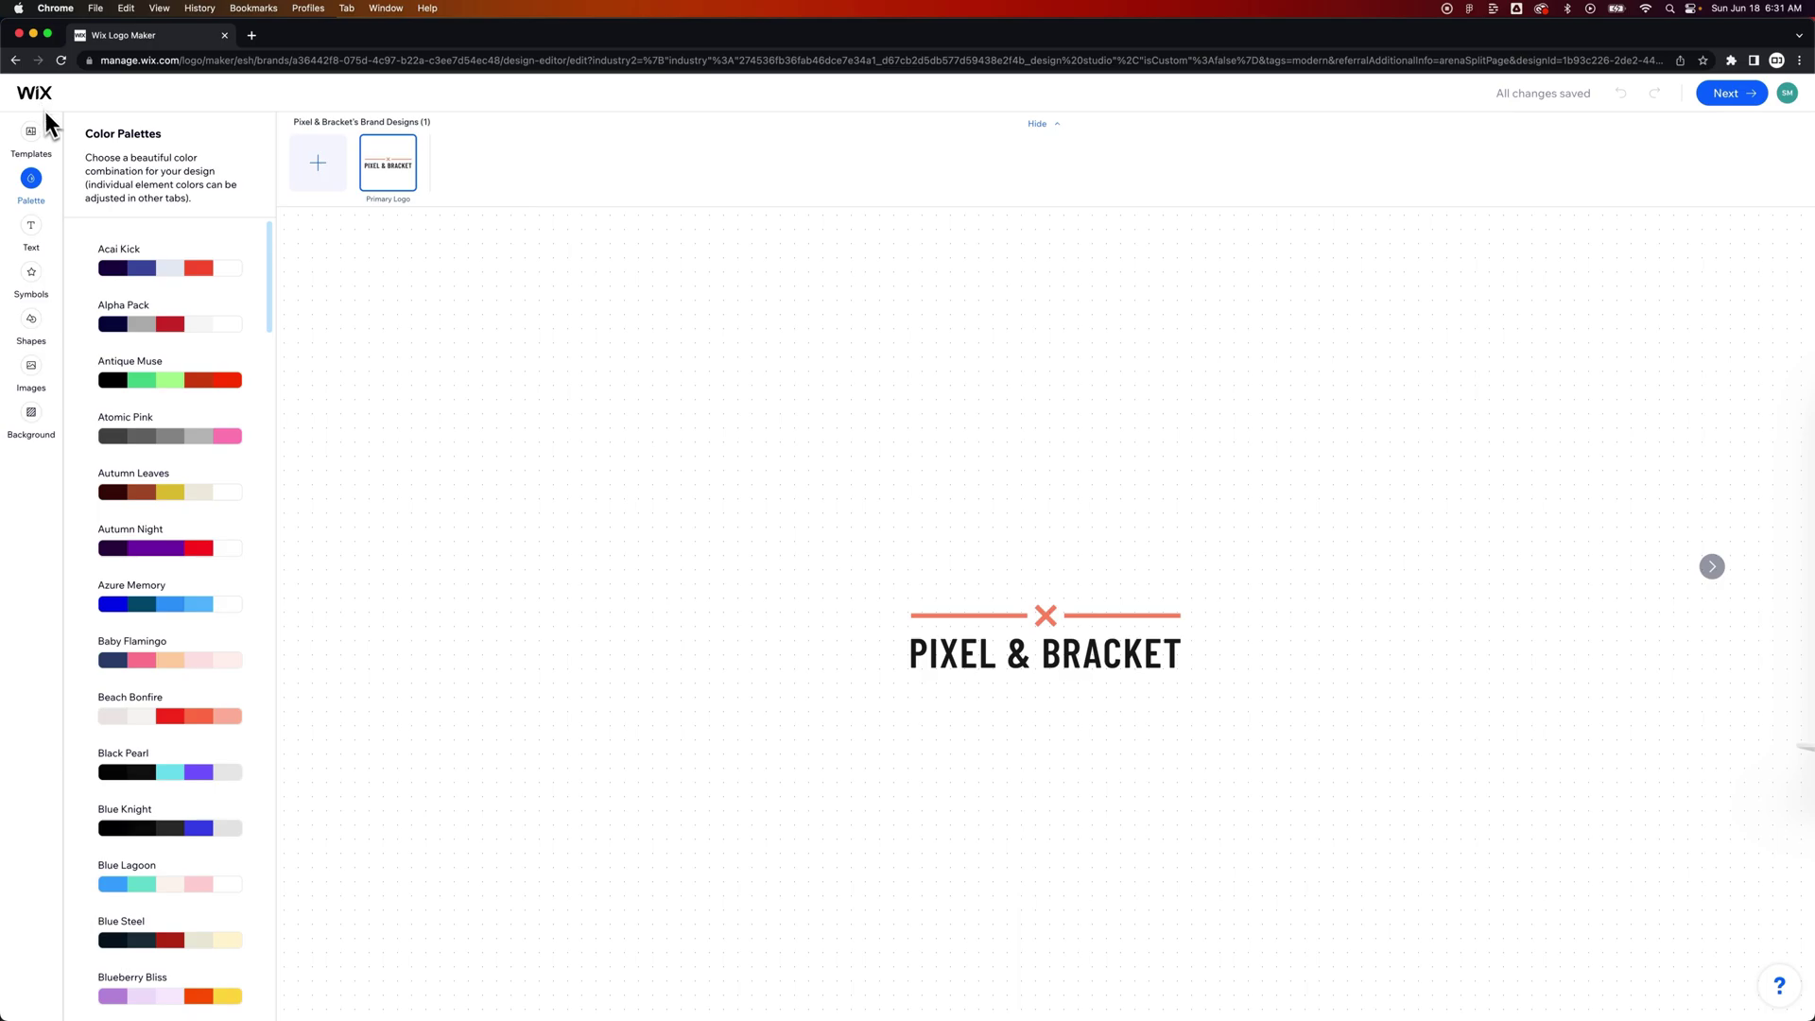
- Browse the editor's Templates, Palette, Text and Symbols panels in turn
click(38, 137)
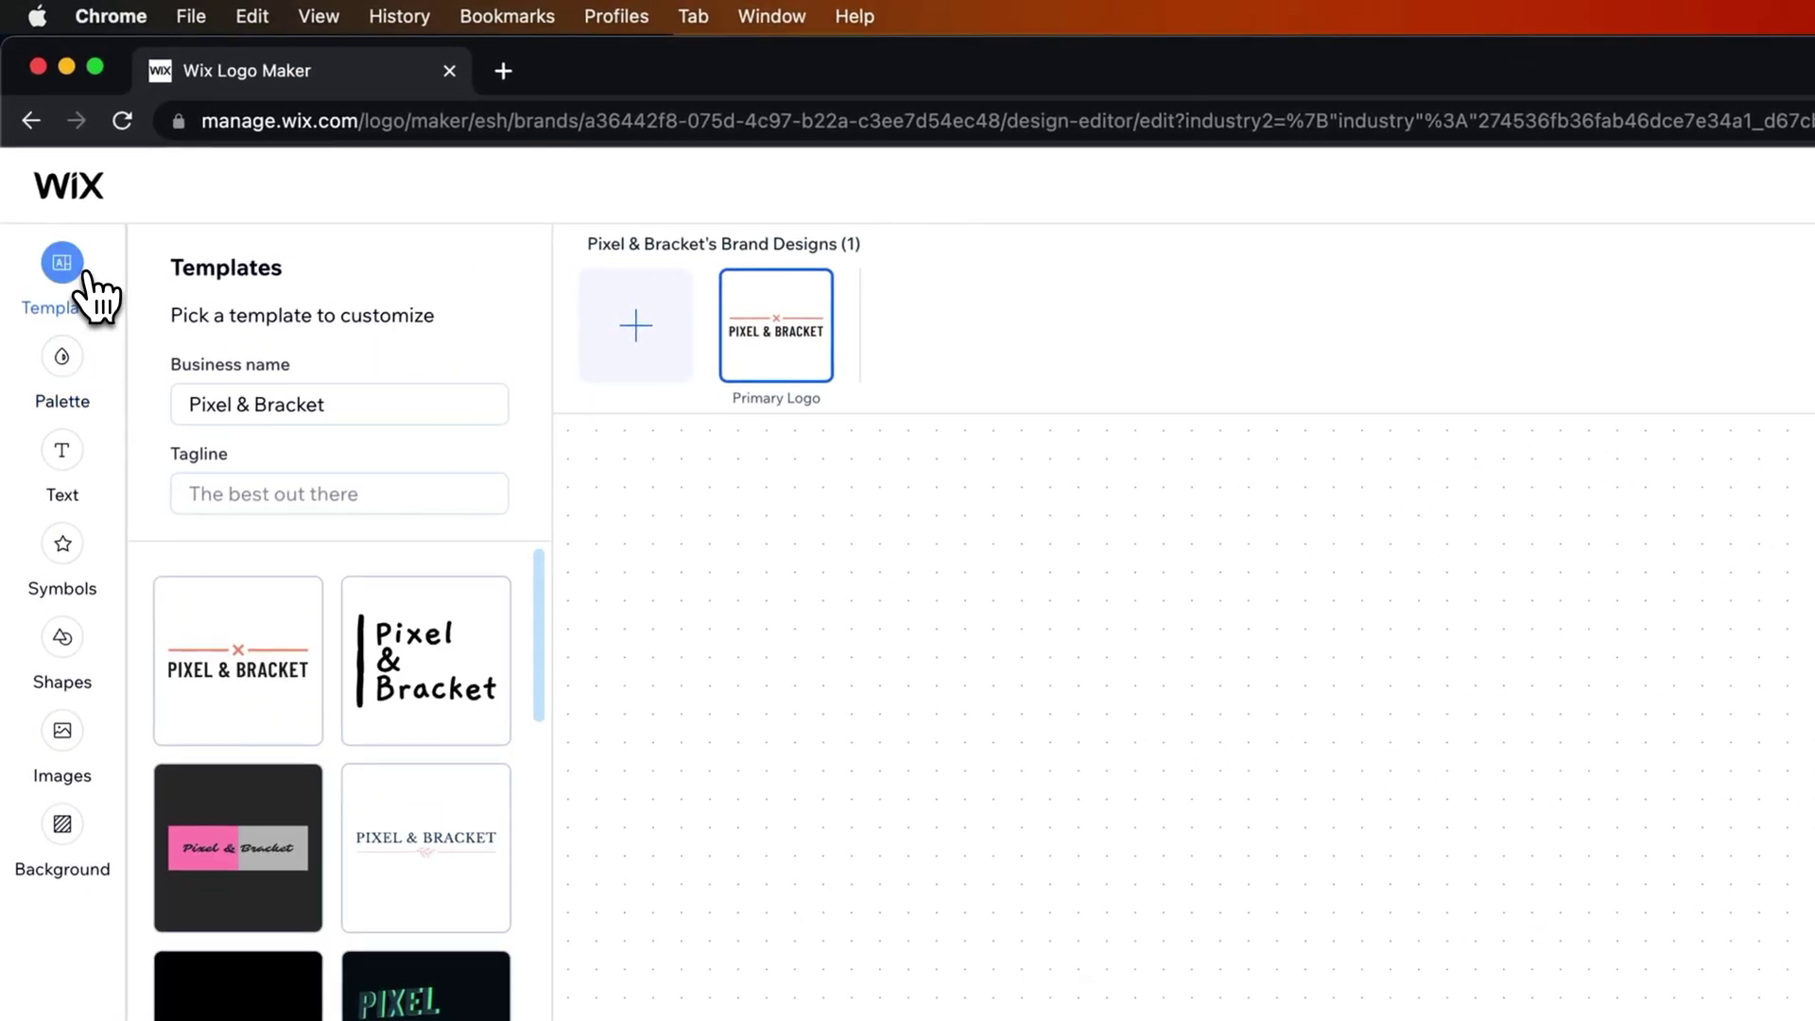
click(67, 357)
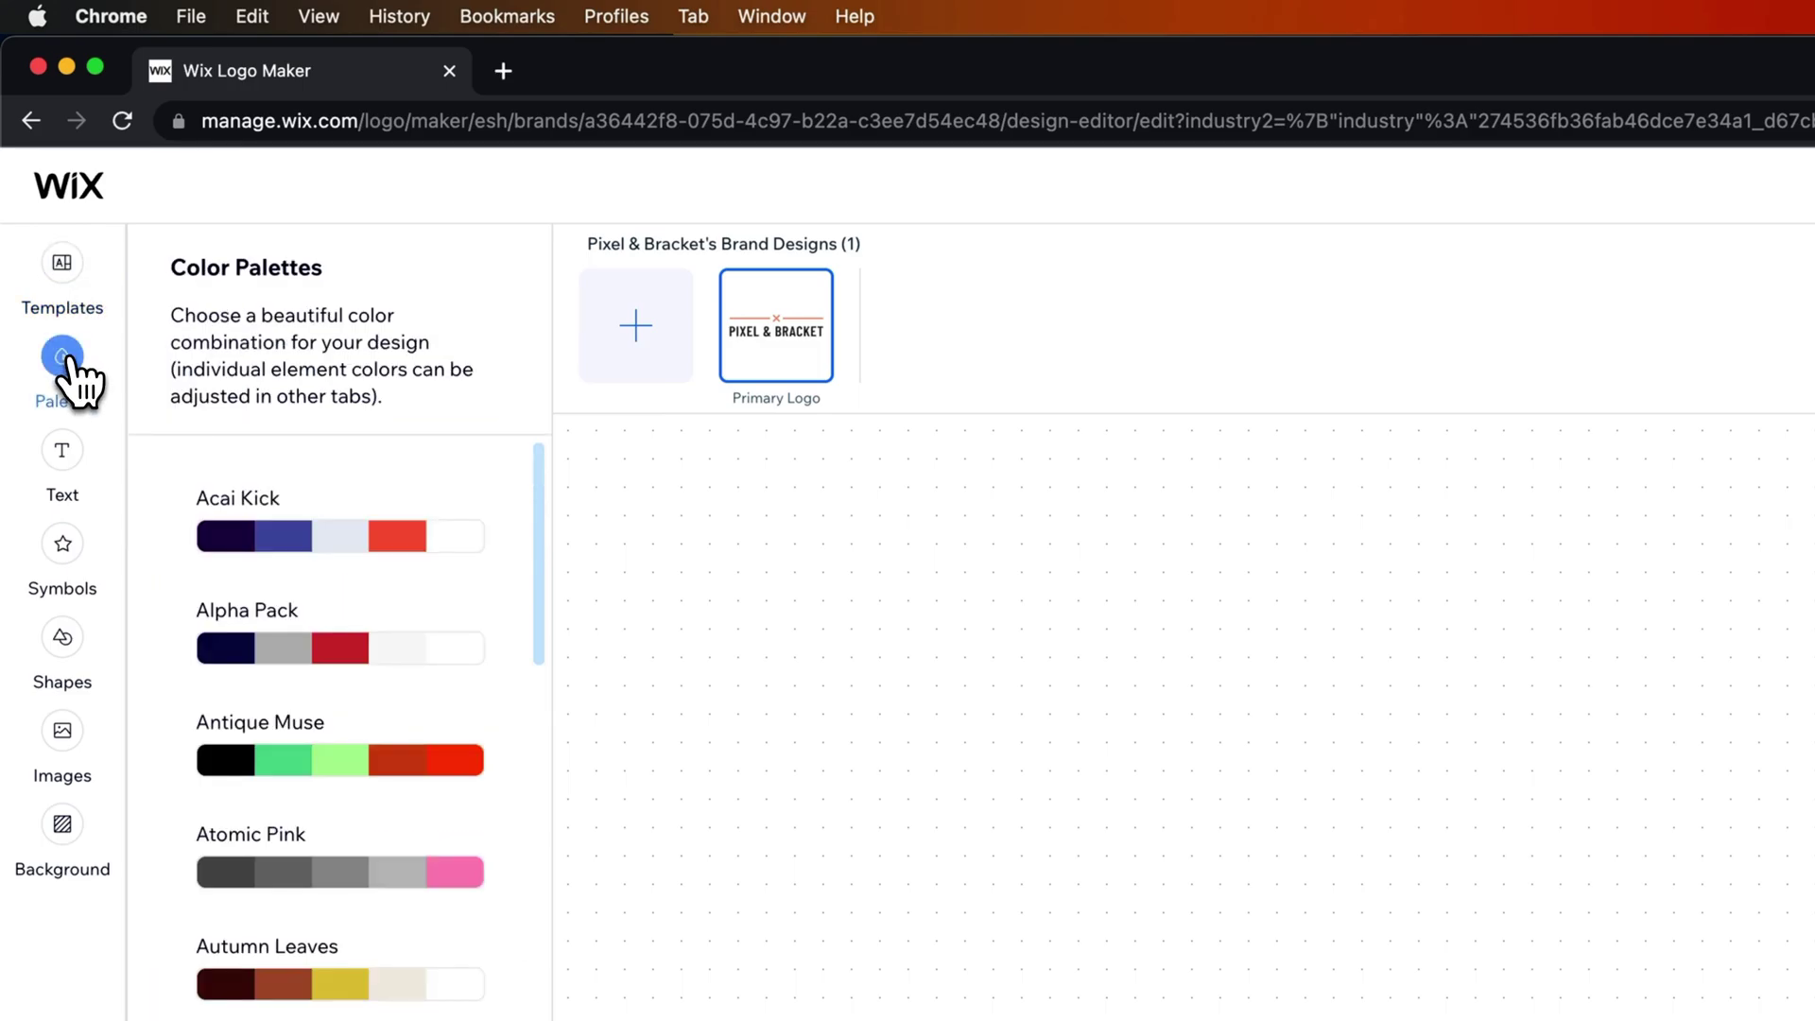
click(64, 463)
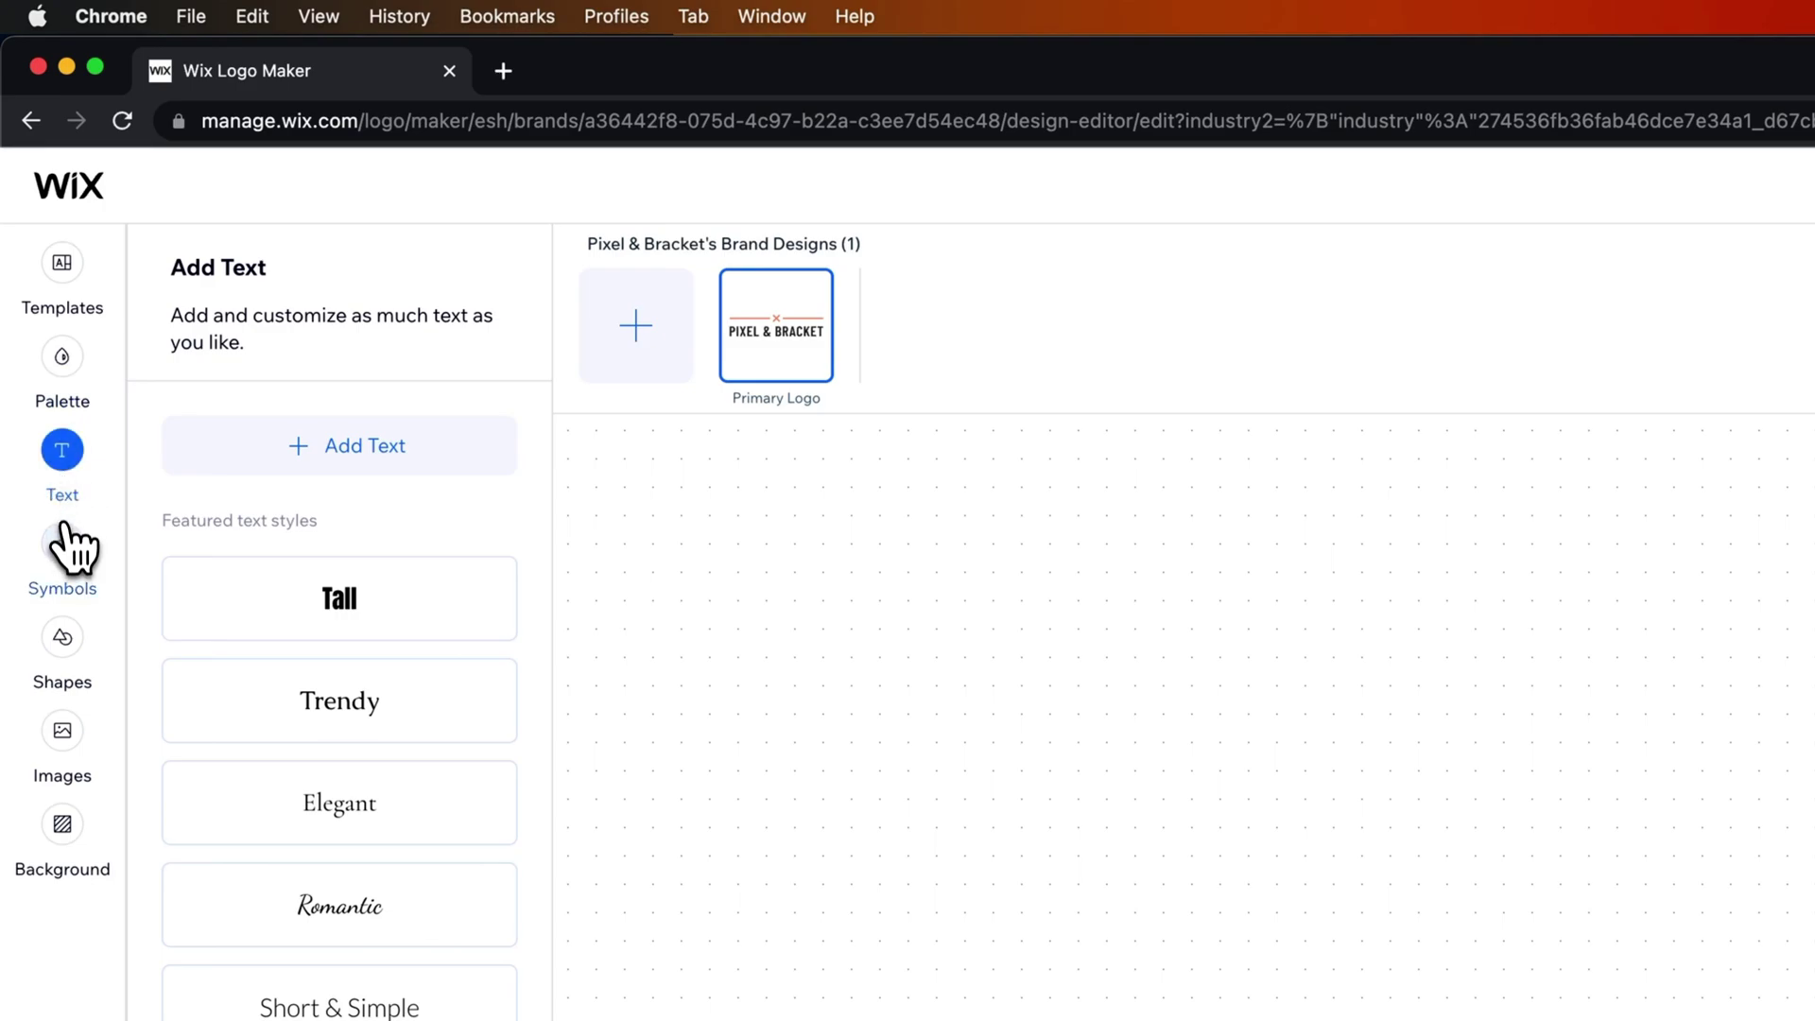
click(65, 546)
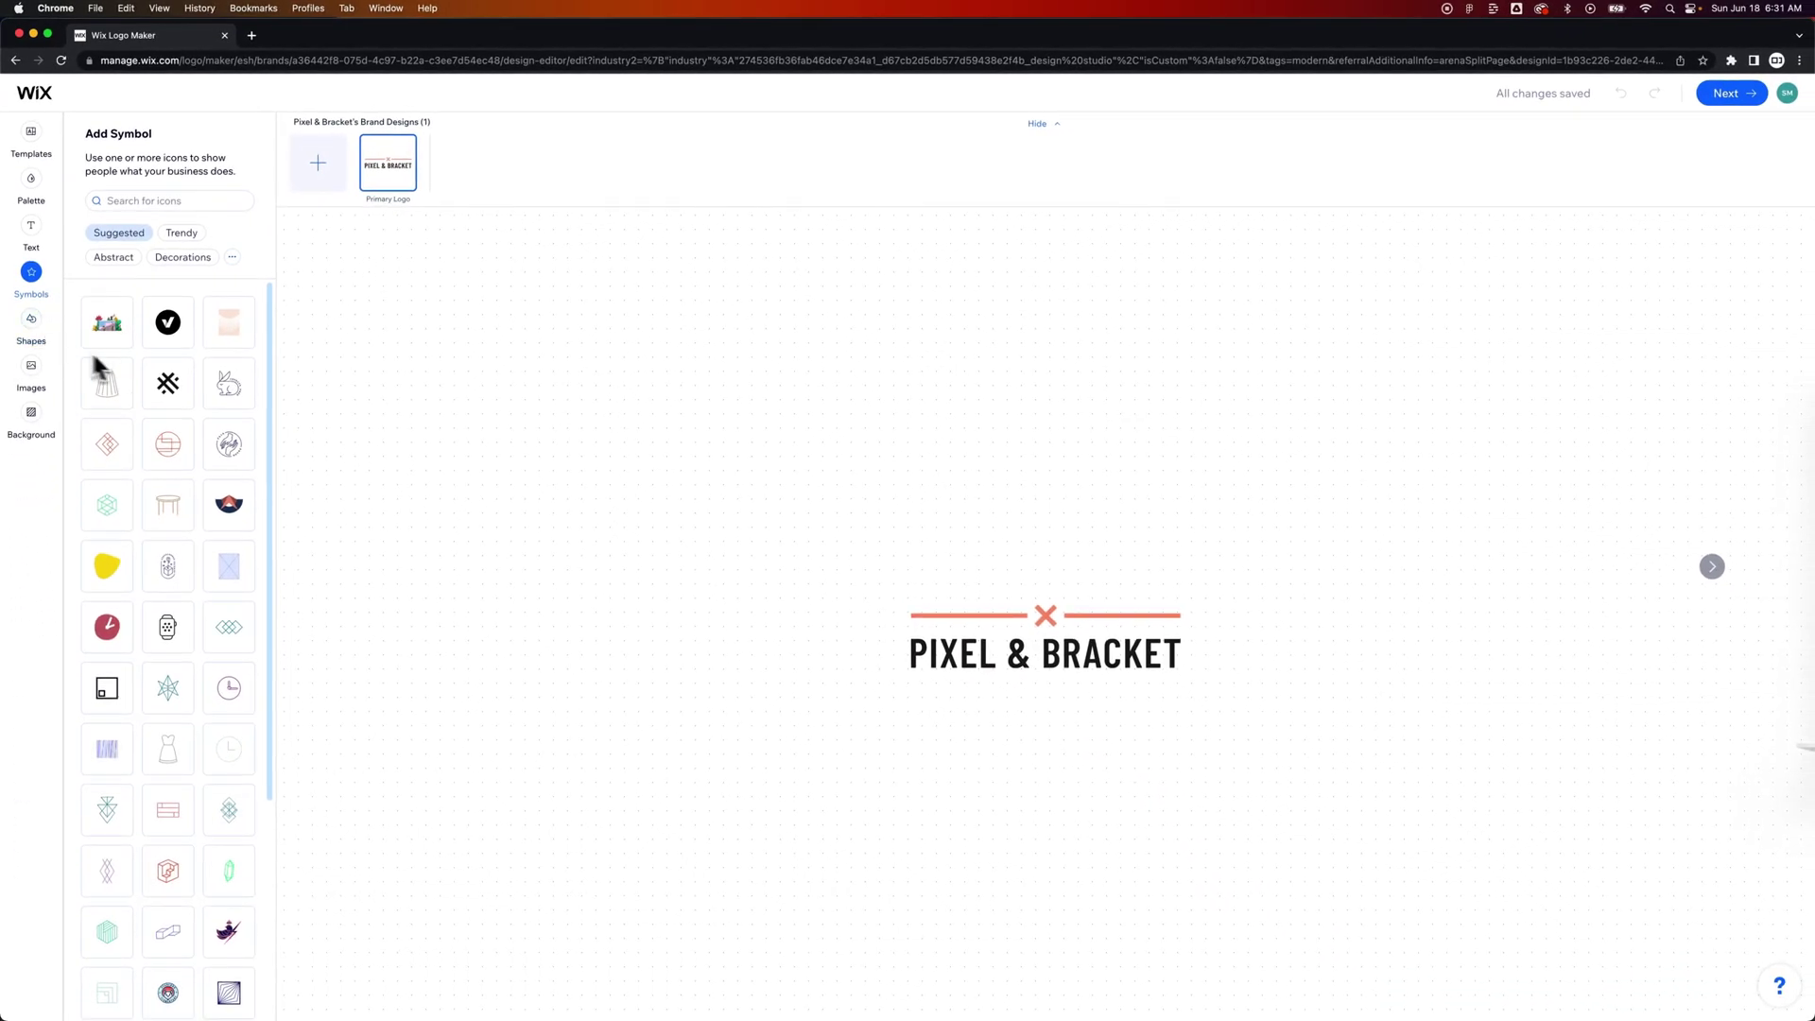
- Search the symbol library for 'pen' to view pencil icons, then move to Shapes
mouse_move(227, 393)
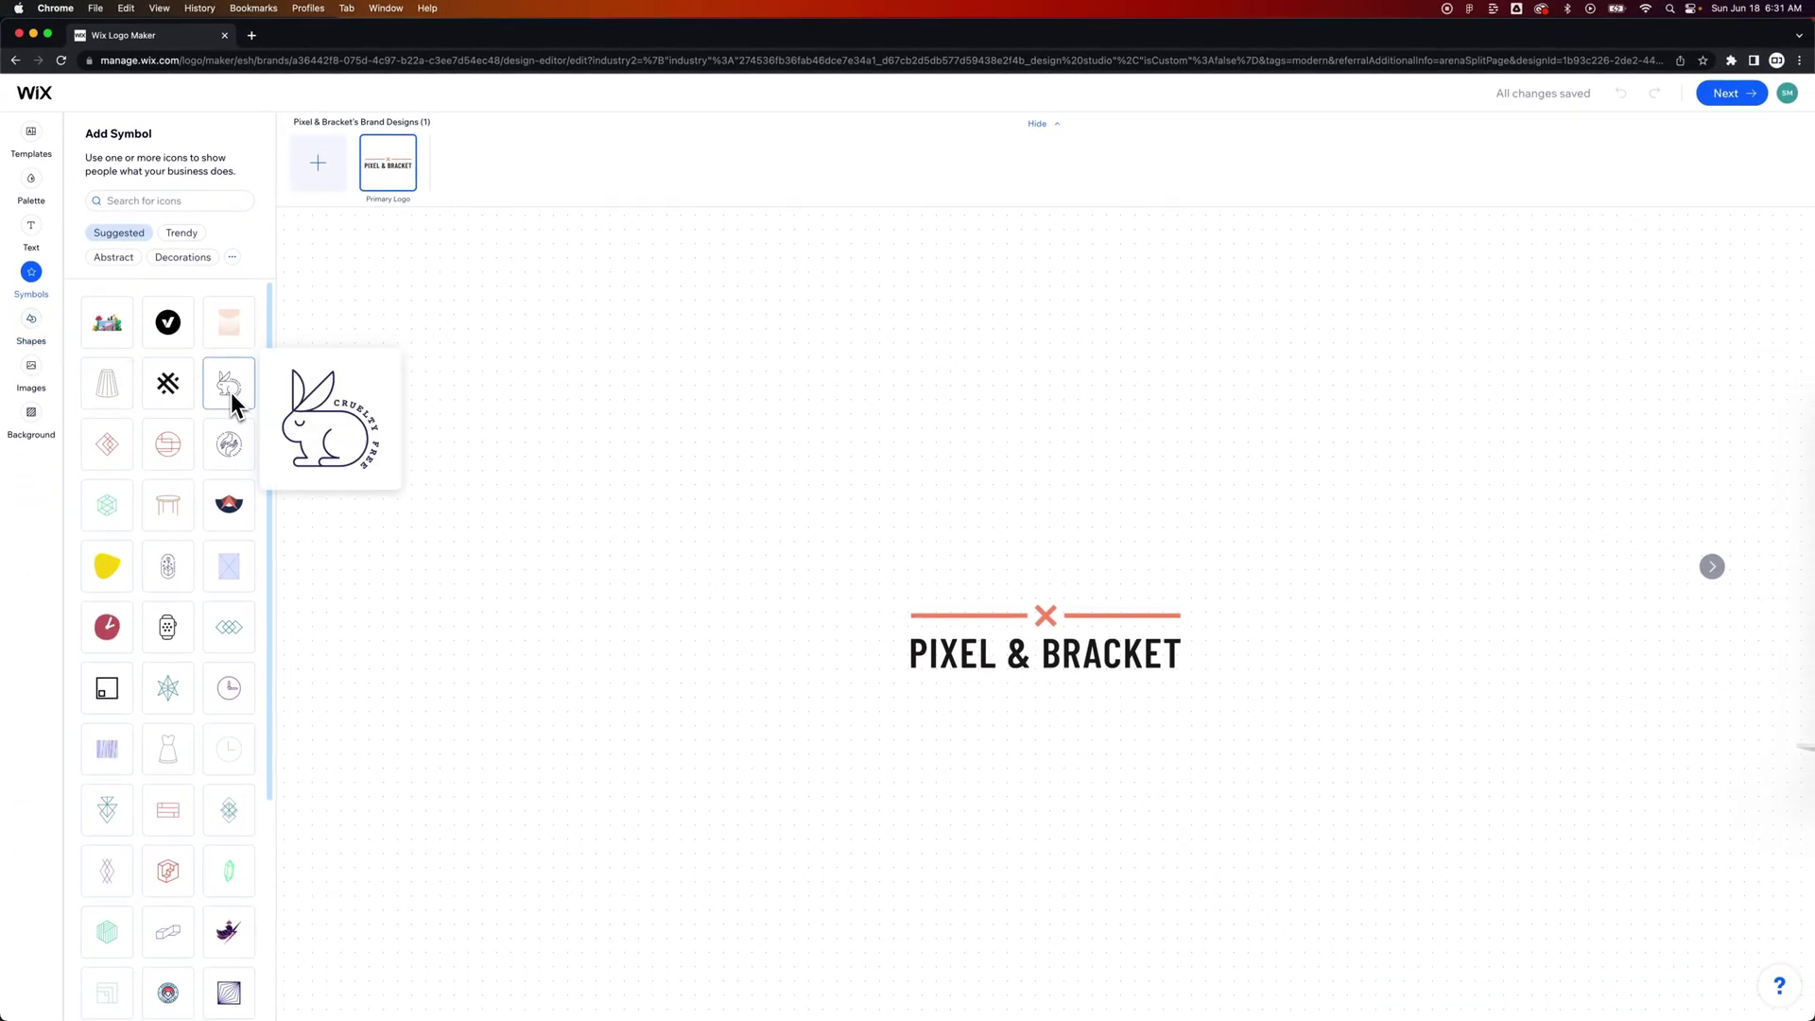
scroll(174, 809, down, 4)
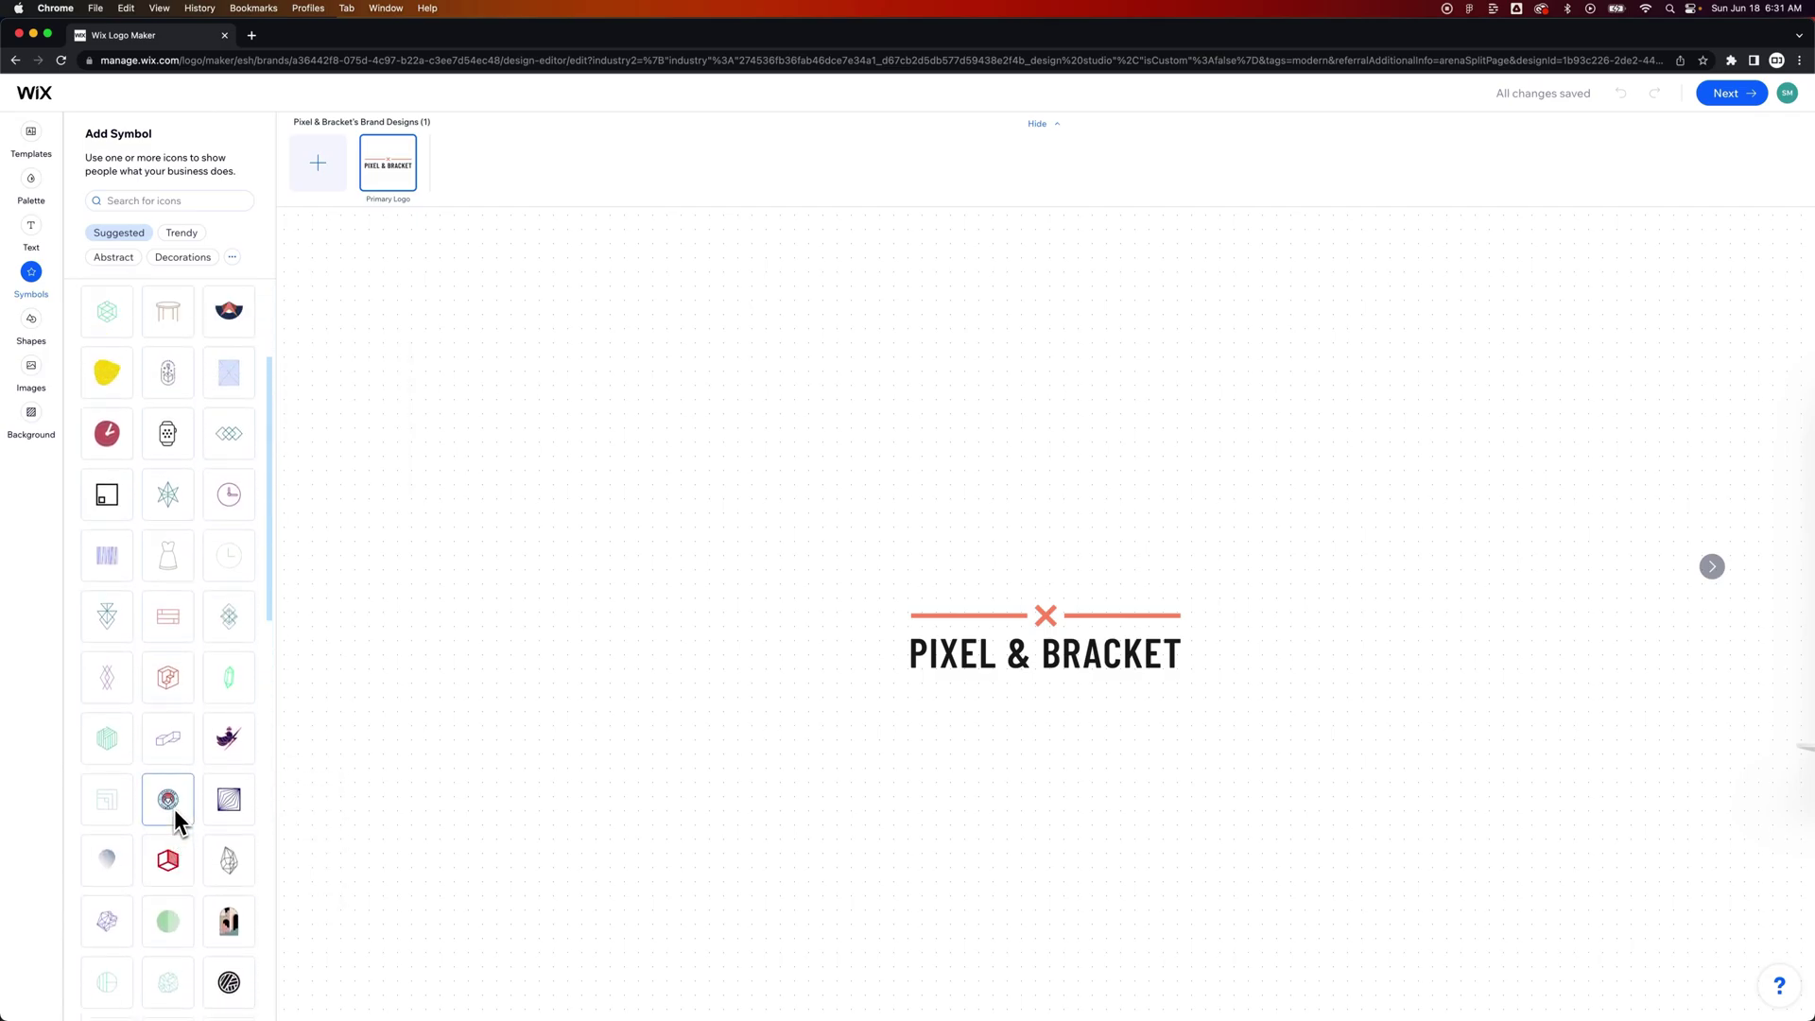
scroll(162, 365, up, 4)
click(147, 202)
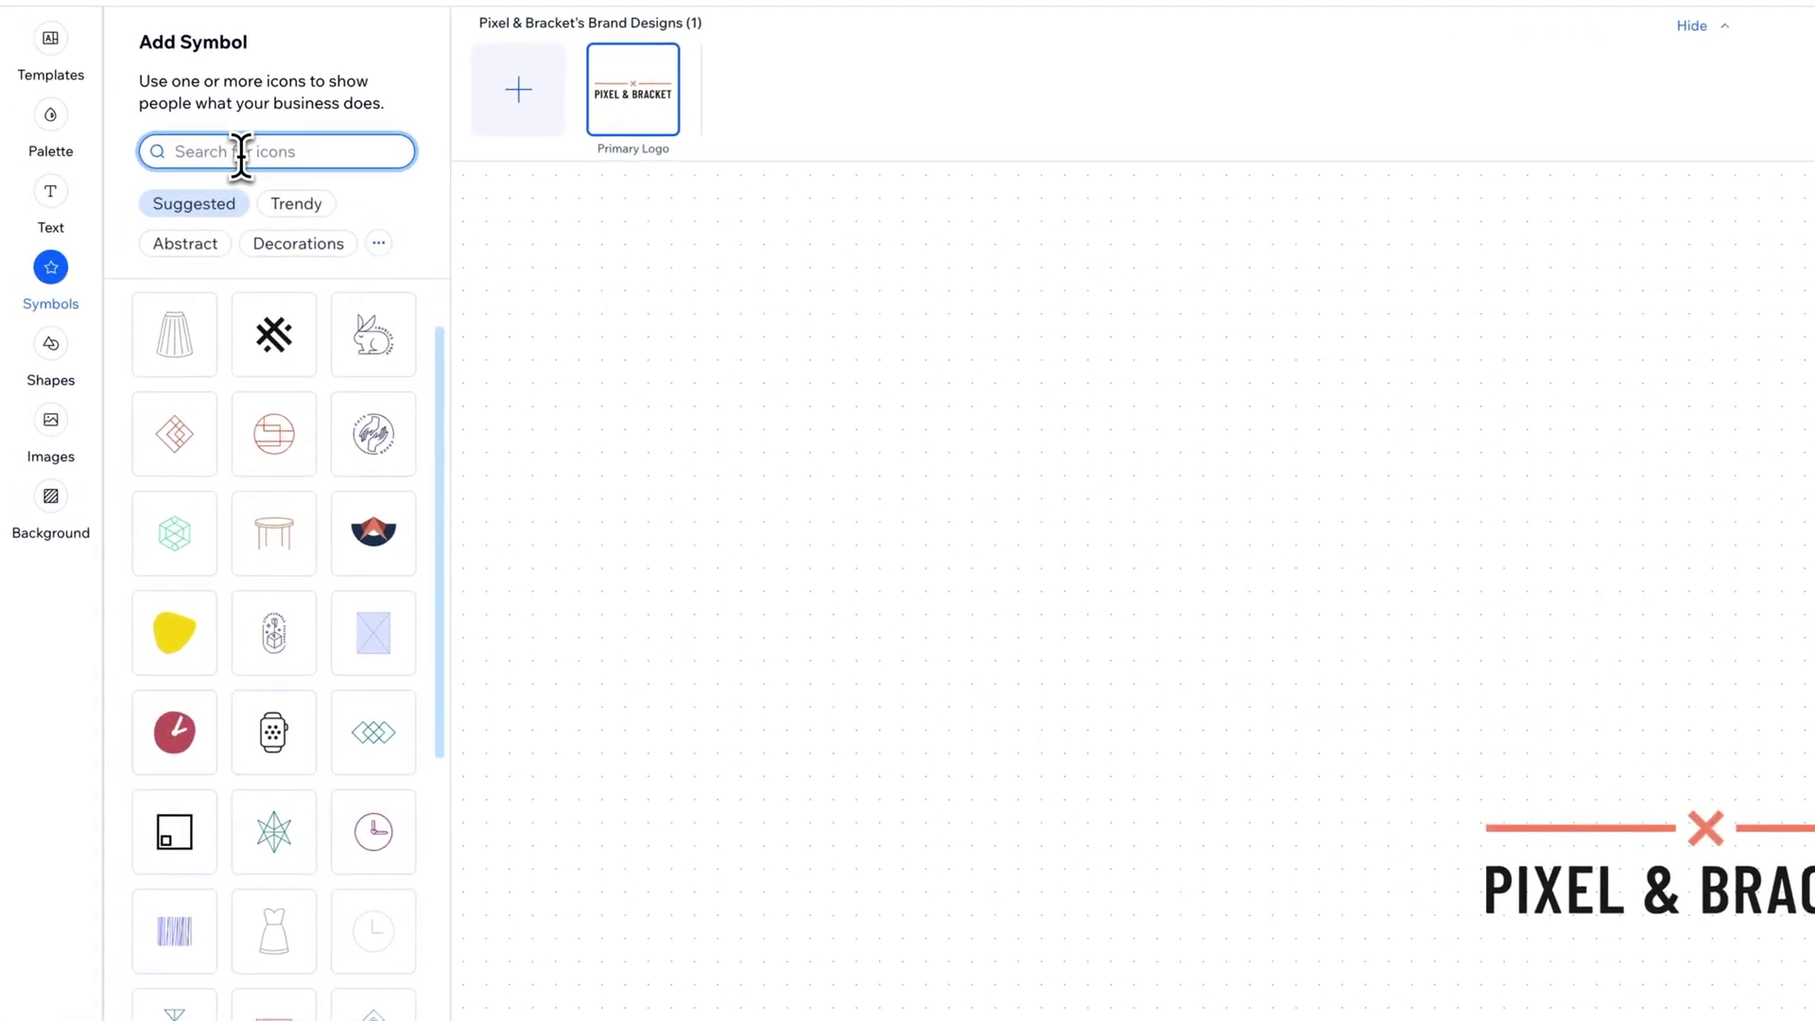
text(pencil)
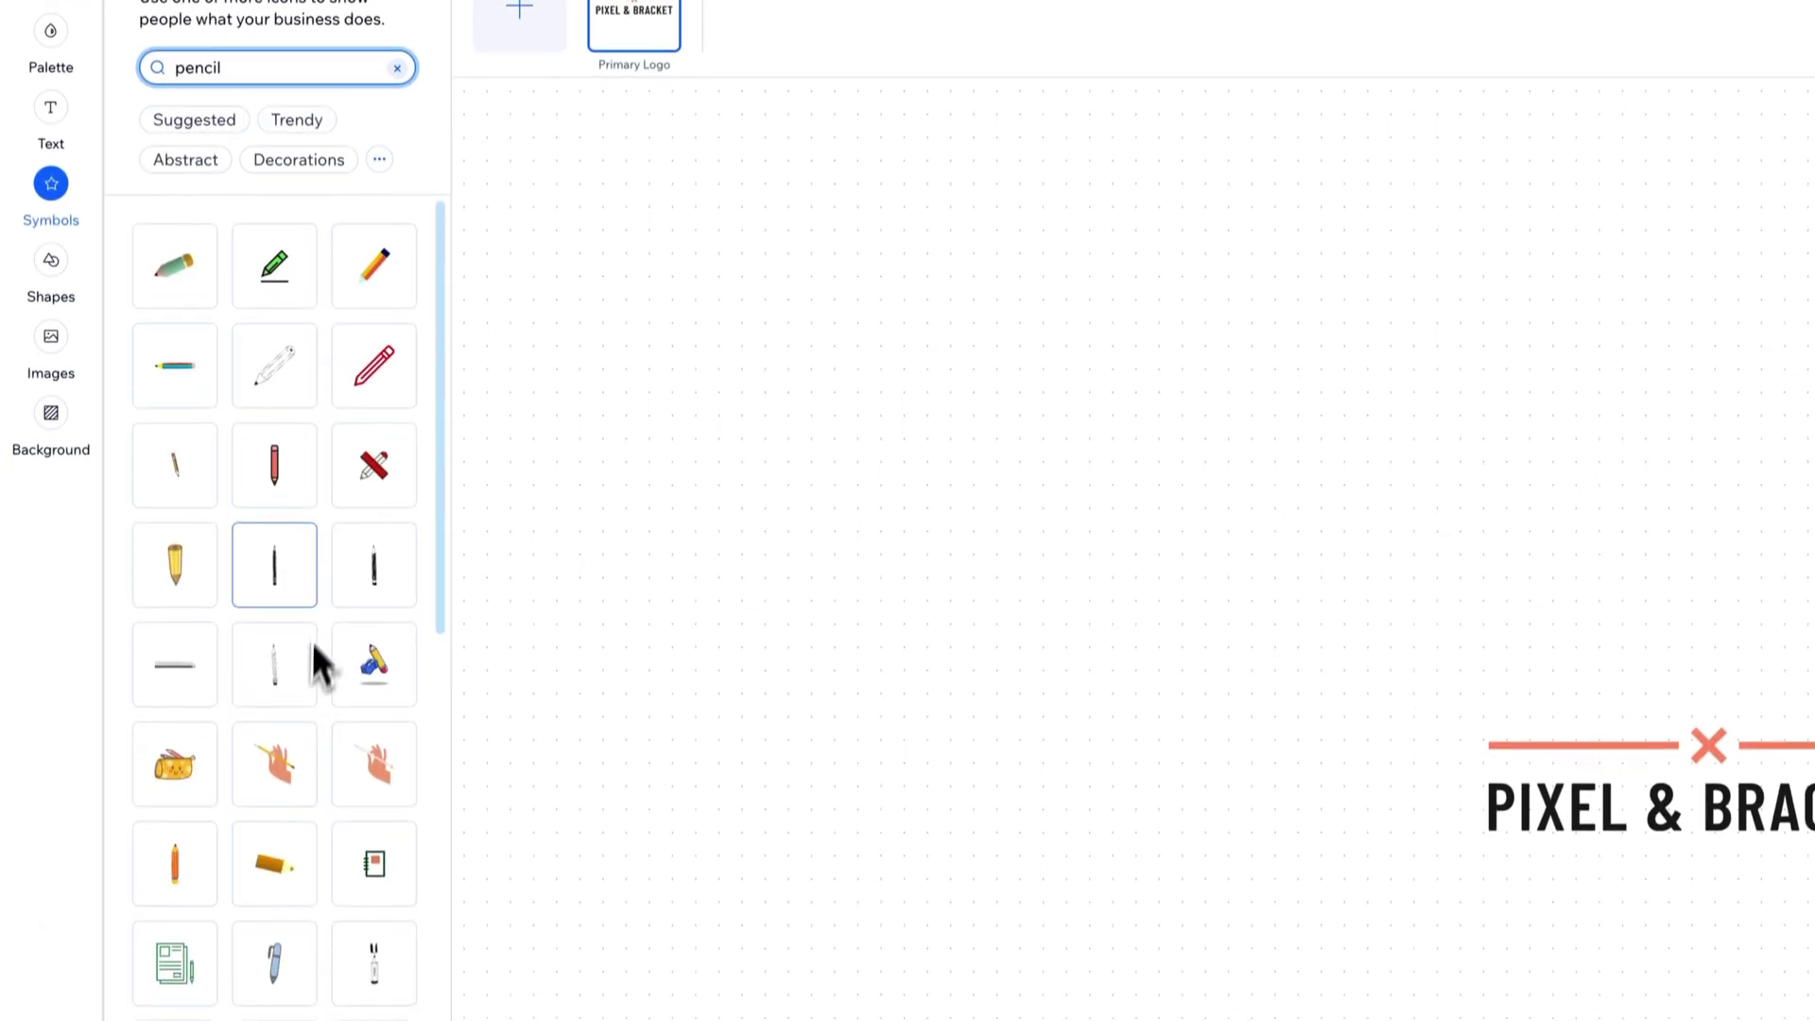
click(56, 276)
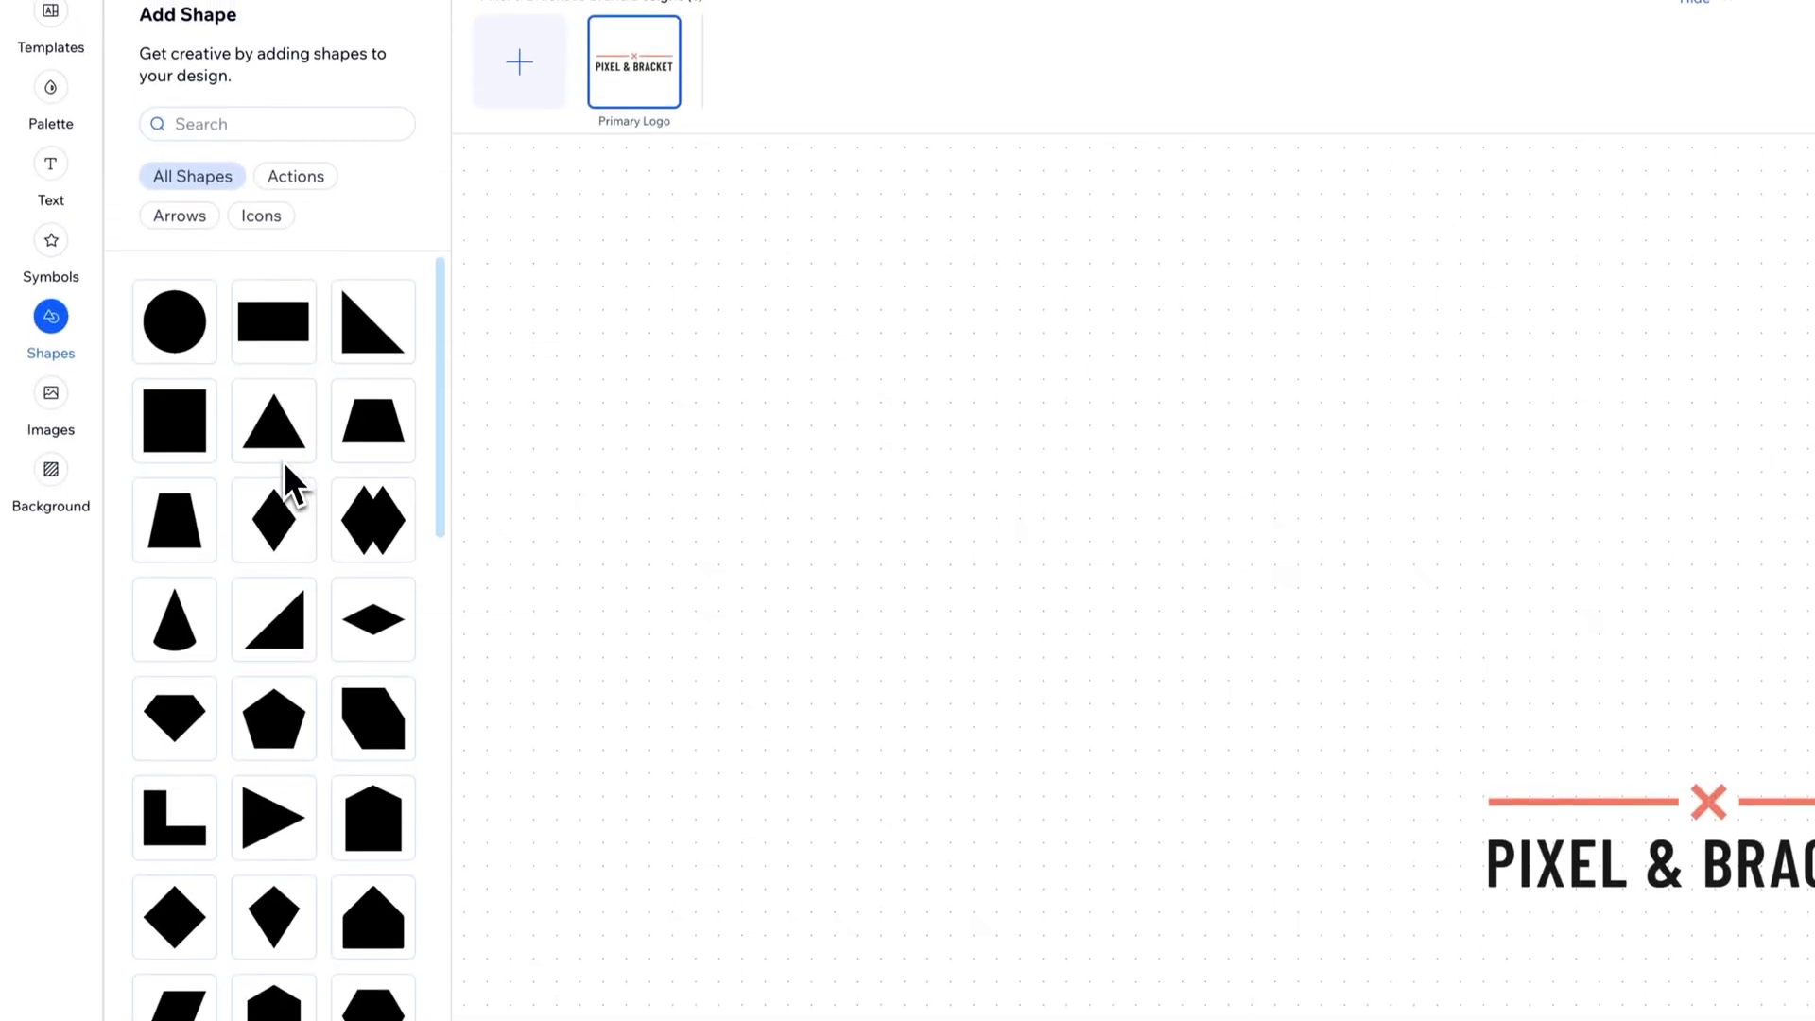
- Search shapes for 'print', then 'arrow', clear the search, and move to Images
click(244, 124)
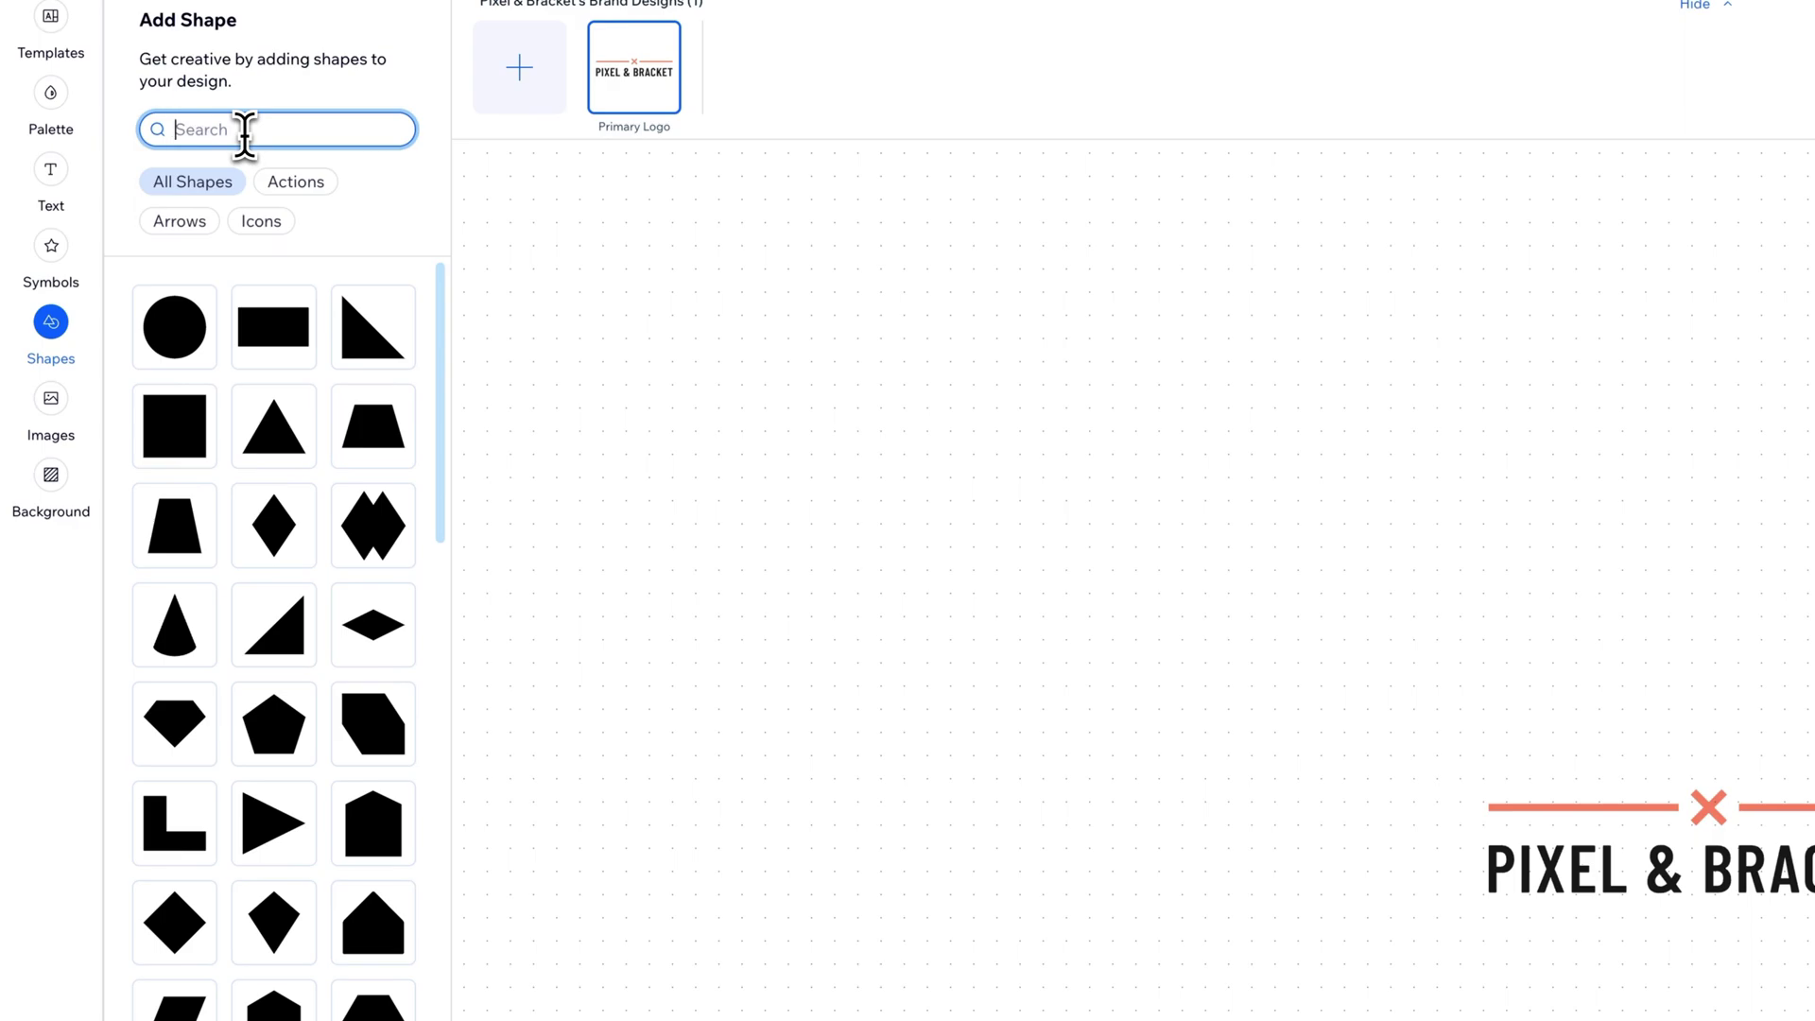
text(print)
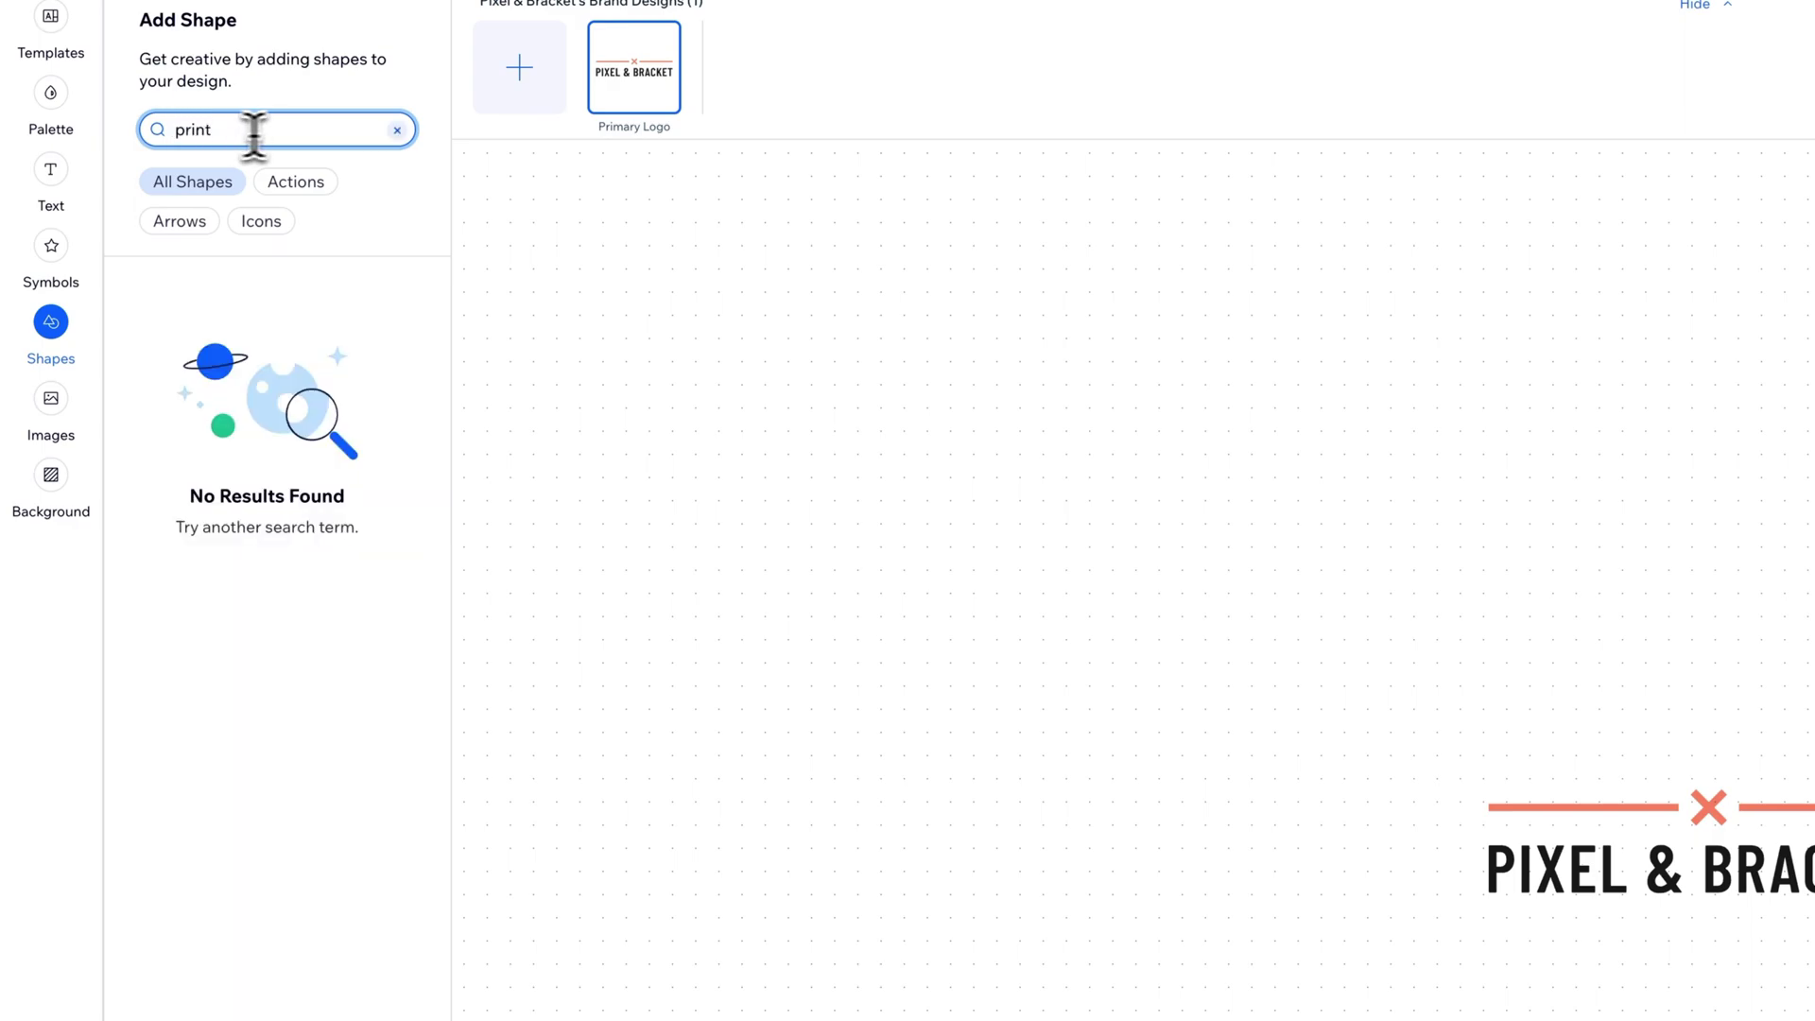
key(BackSpace)
key(BackSpace)
key(BackSpace)
key(BackSpace)
key(BackSpace)
text(arrow)
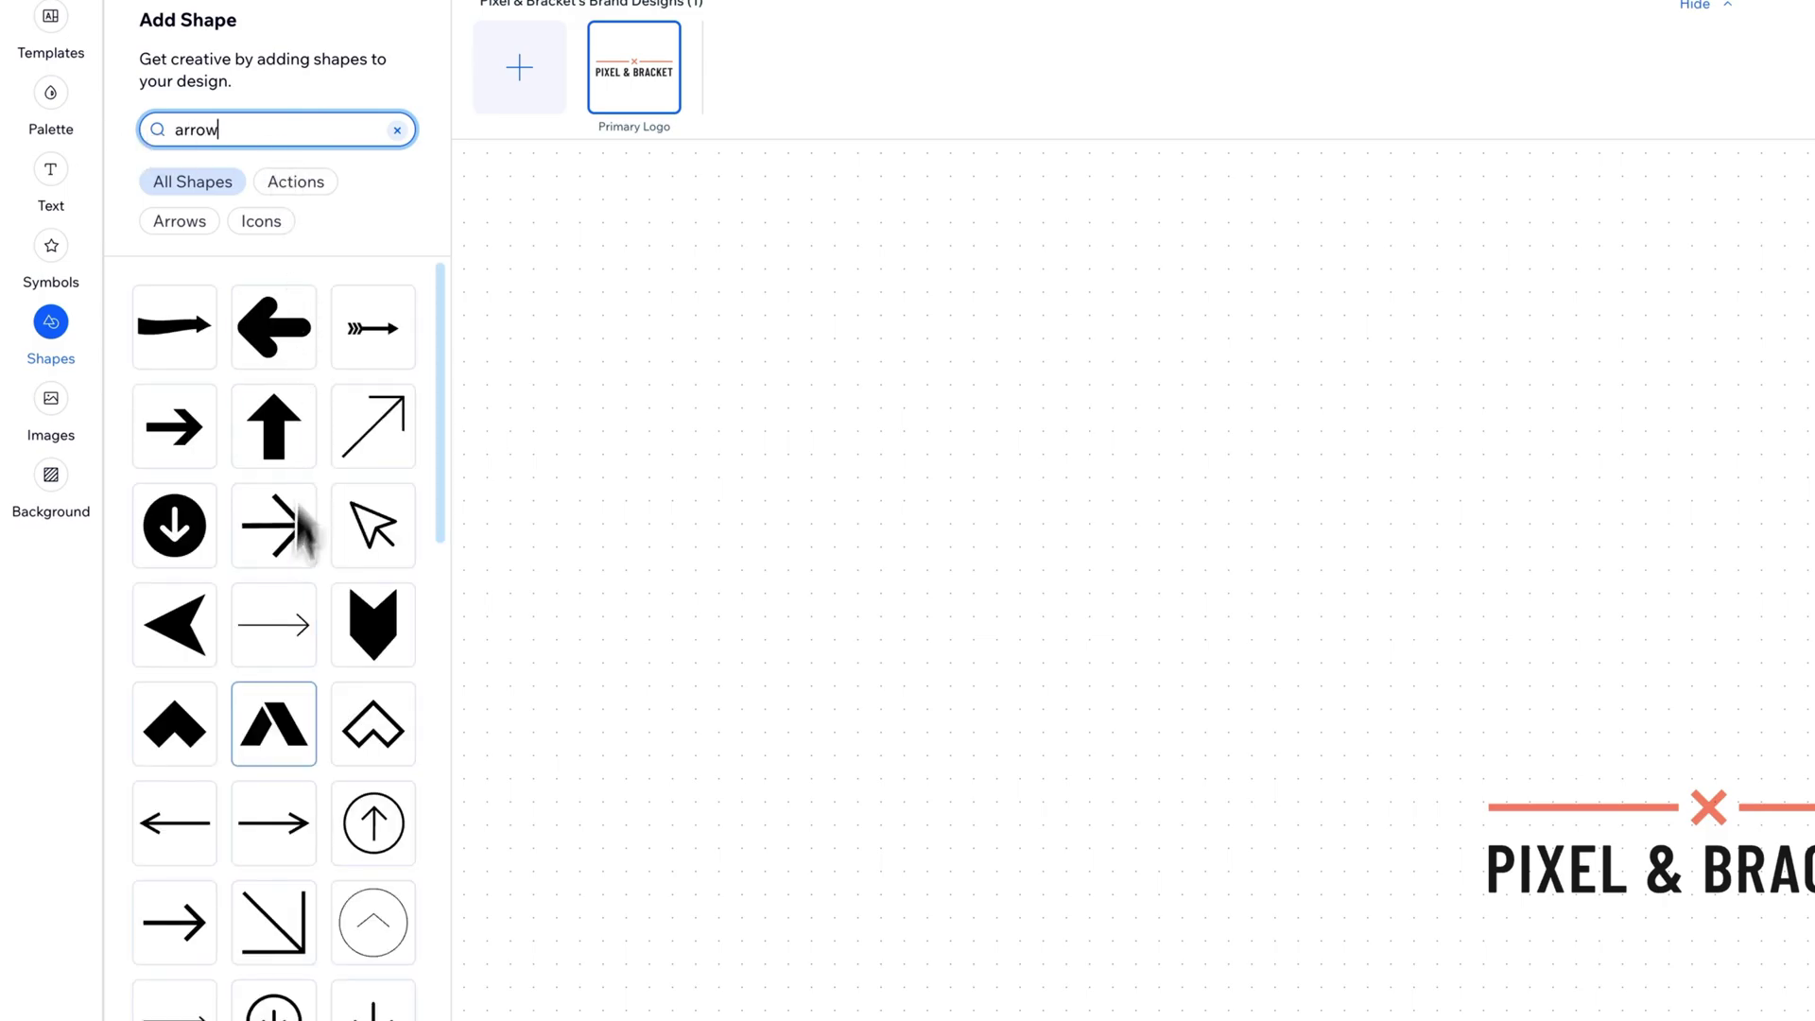
scroll(283, 519, down, 3)
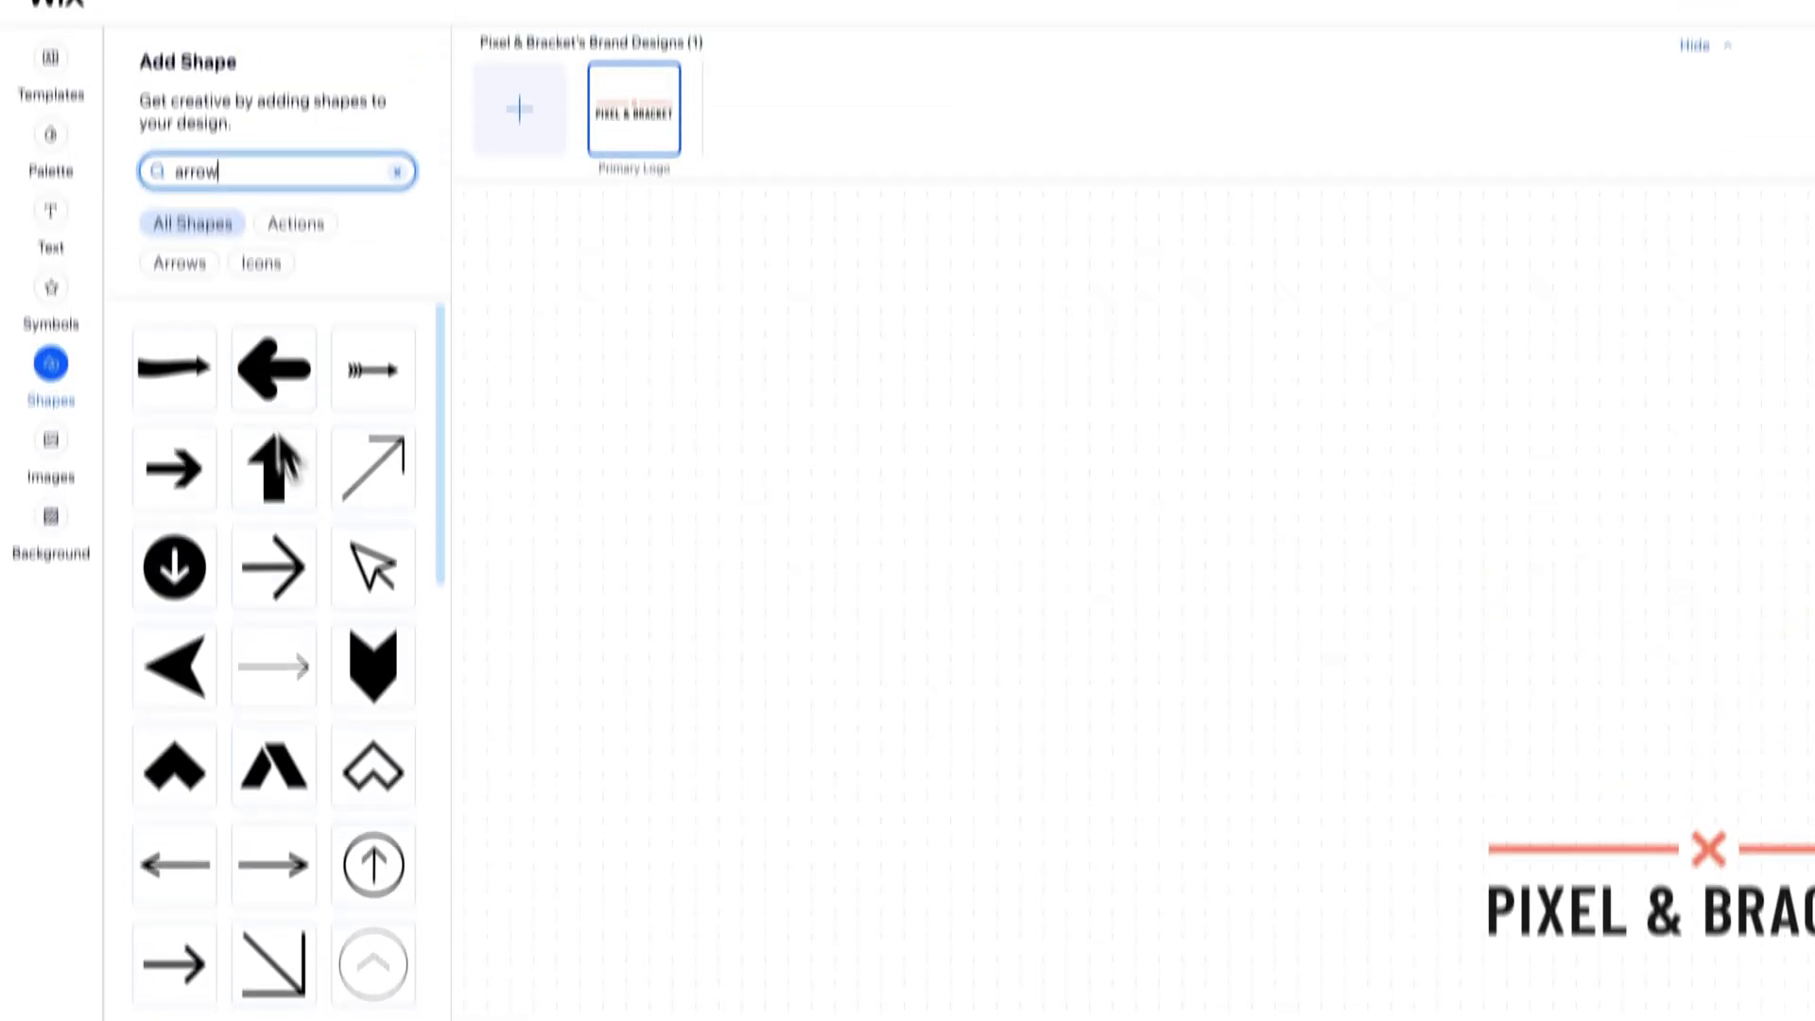
click(397, 268)
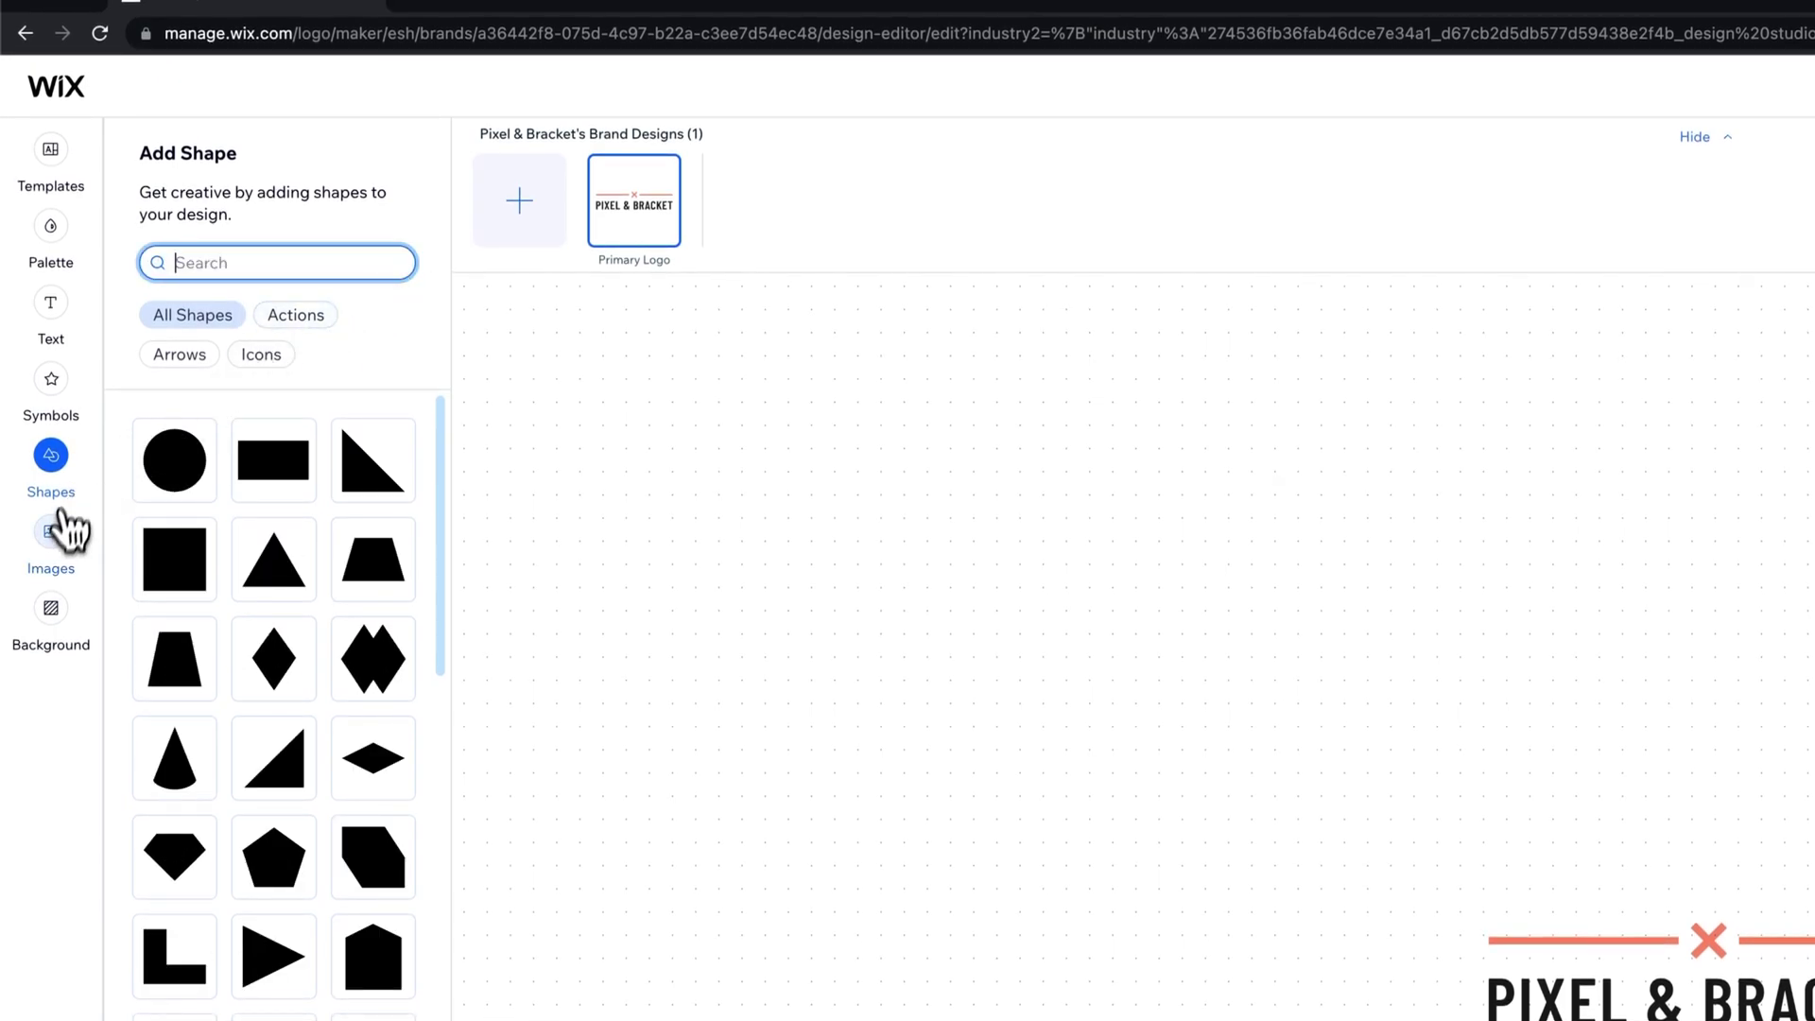
click(55, 534)
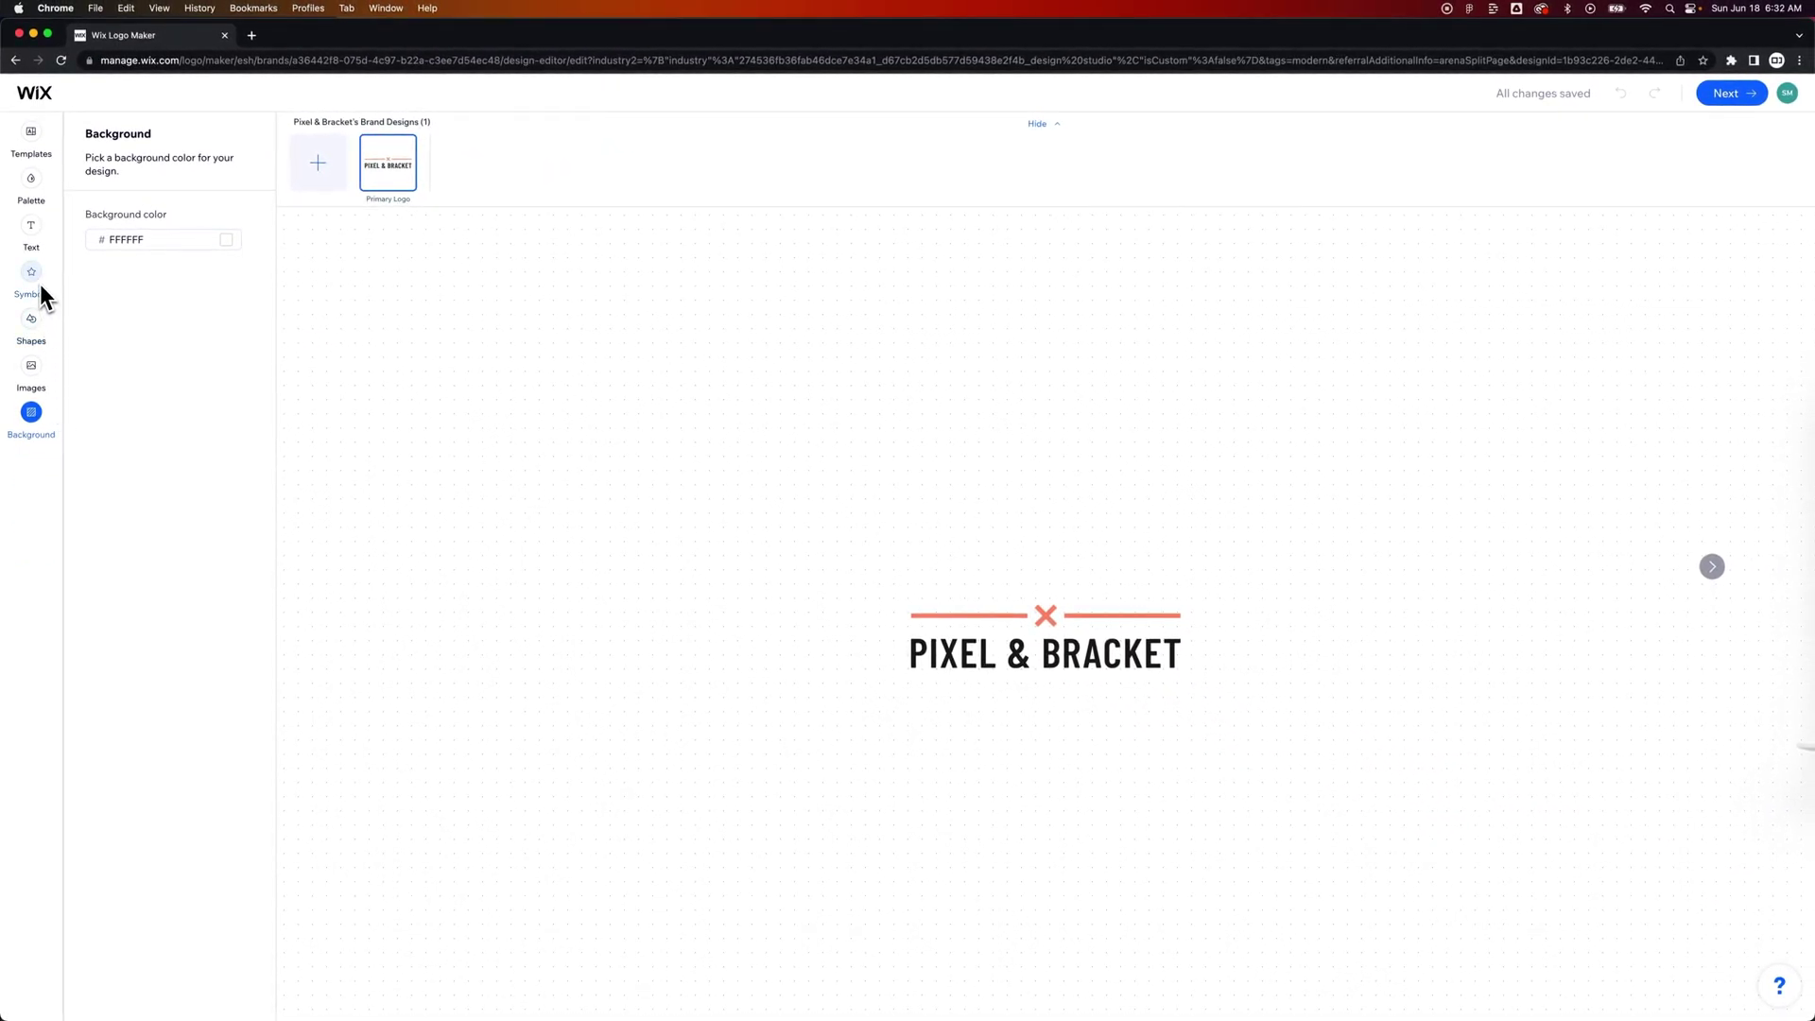
- Return to the shape library, then start a new design from the Brand Designs strip
click(31, 319)
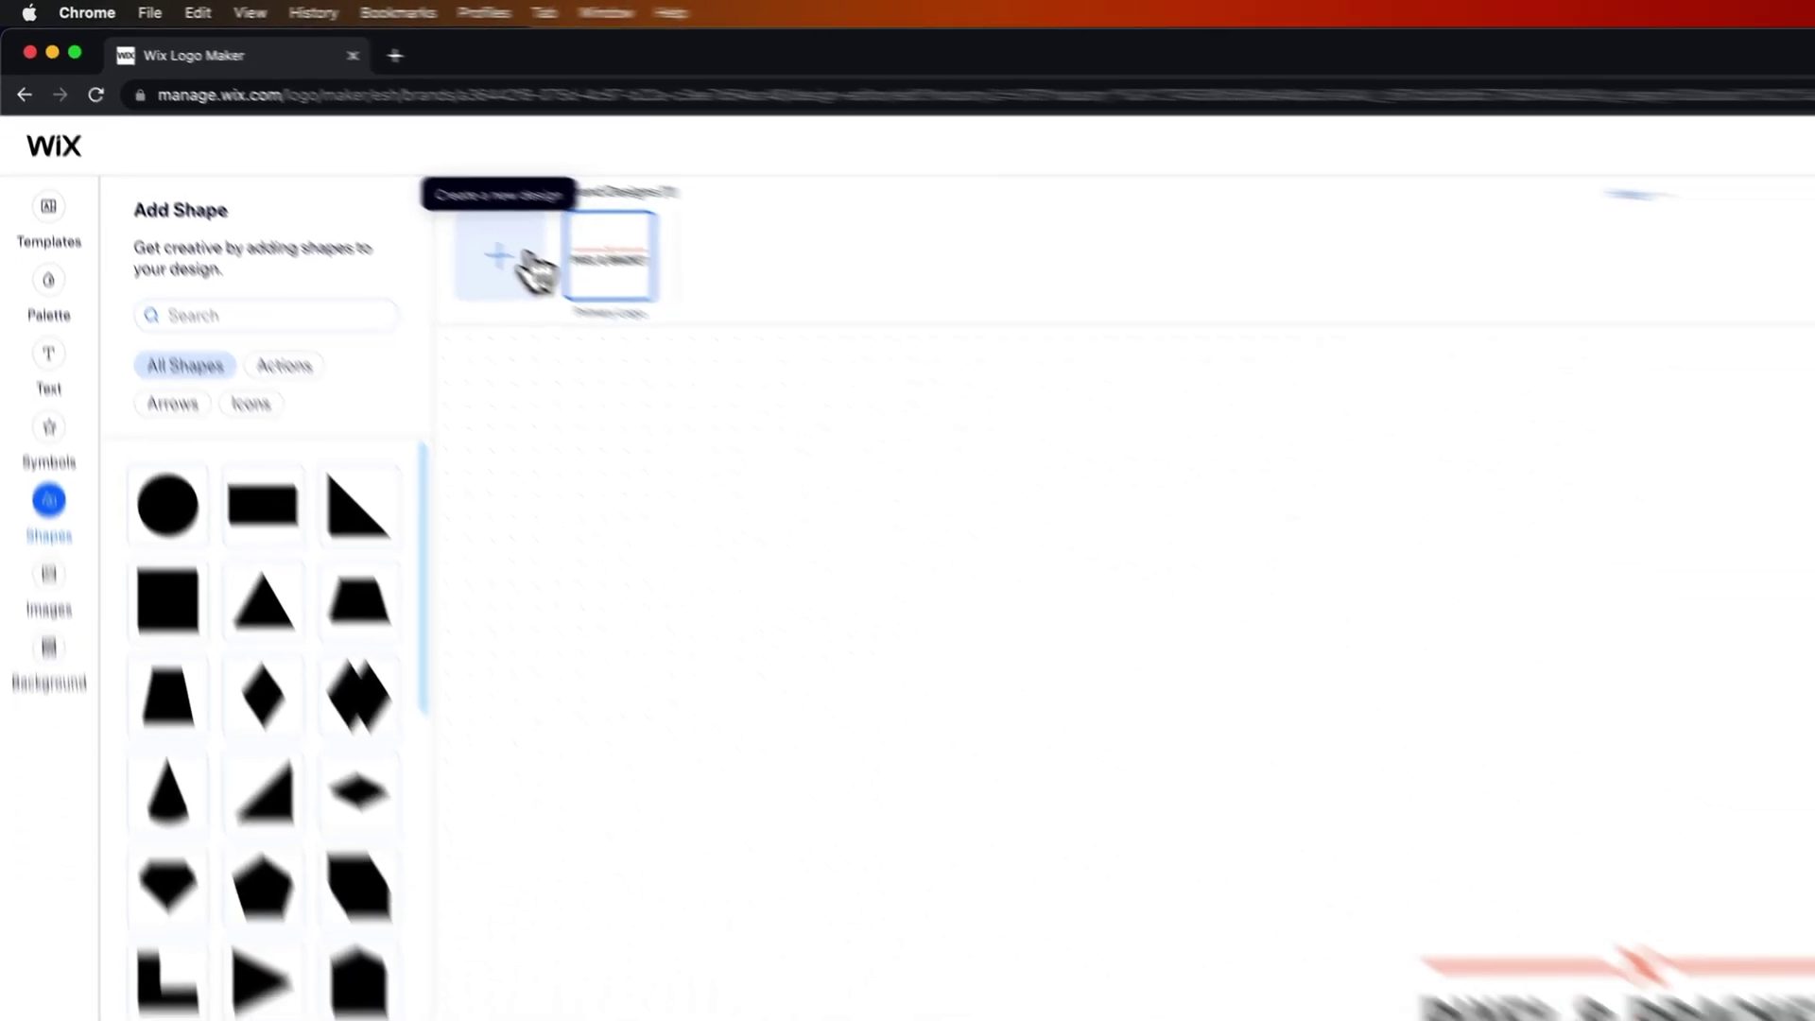
click(510, 260)
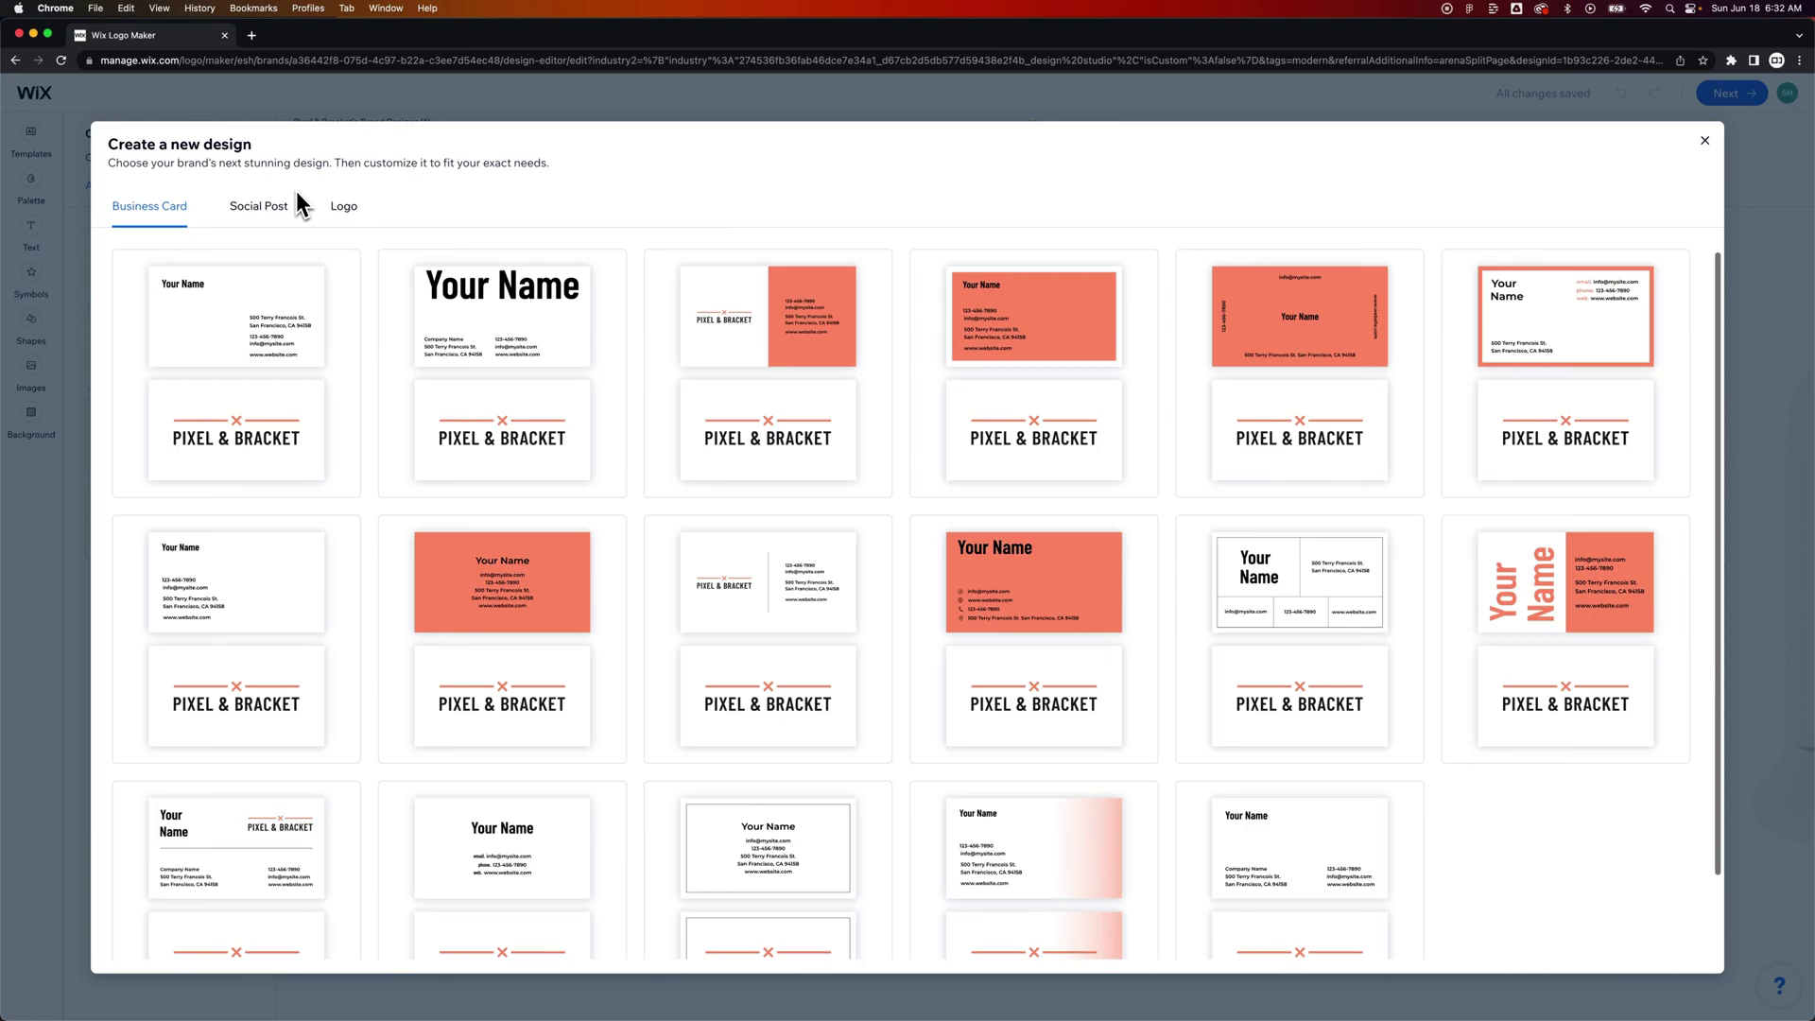
- Browse Social Post and Logo templates, then duplicate the PIXEL & BRACKET logo as a Secondary Logo
click(261, 210)
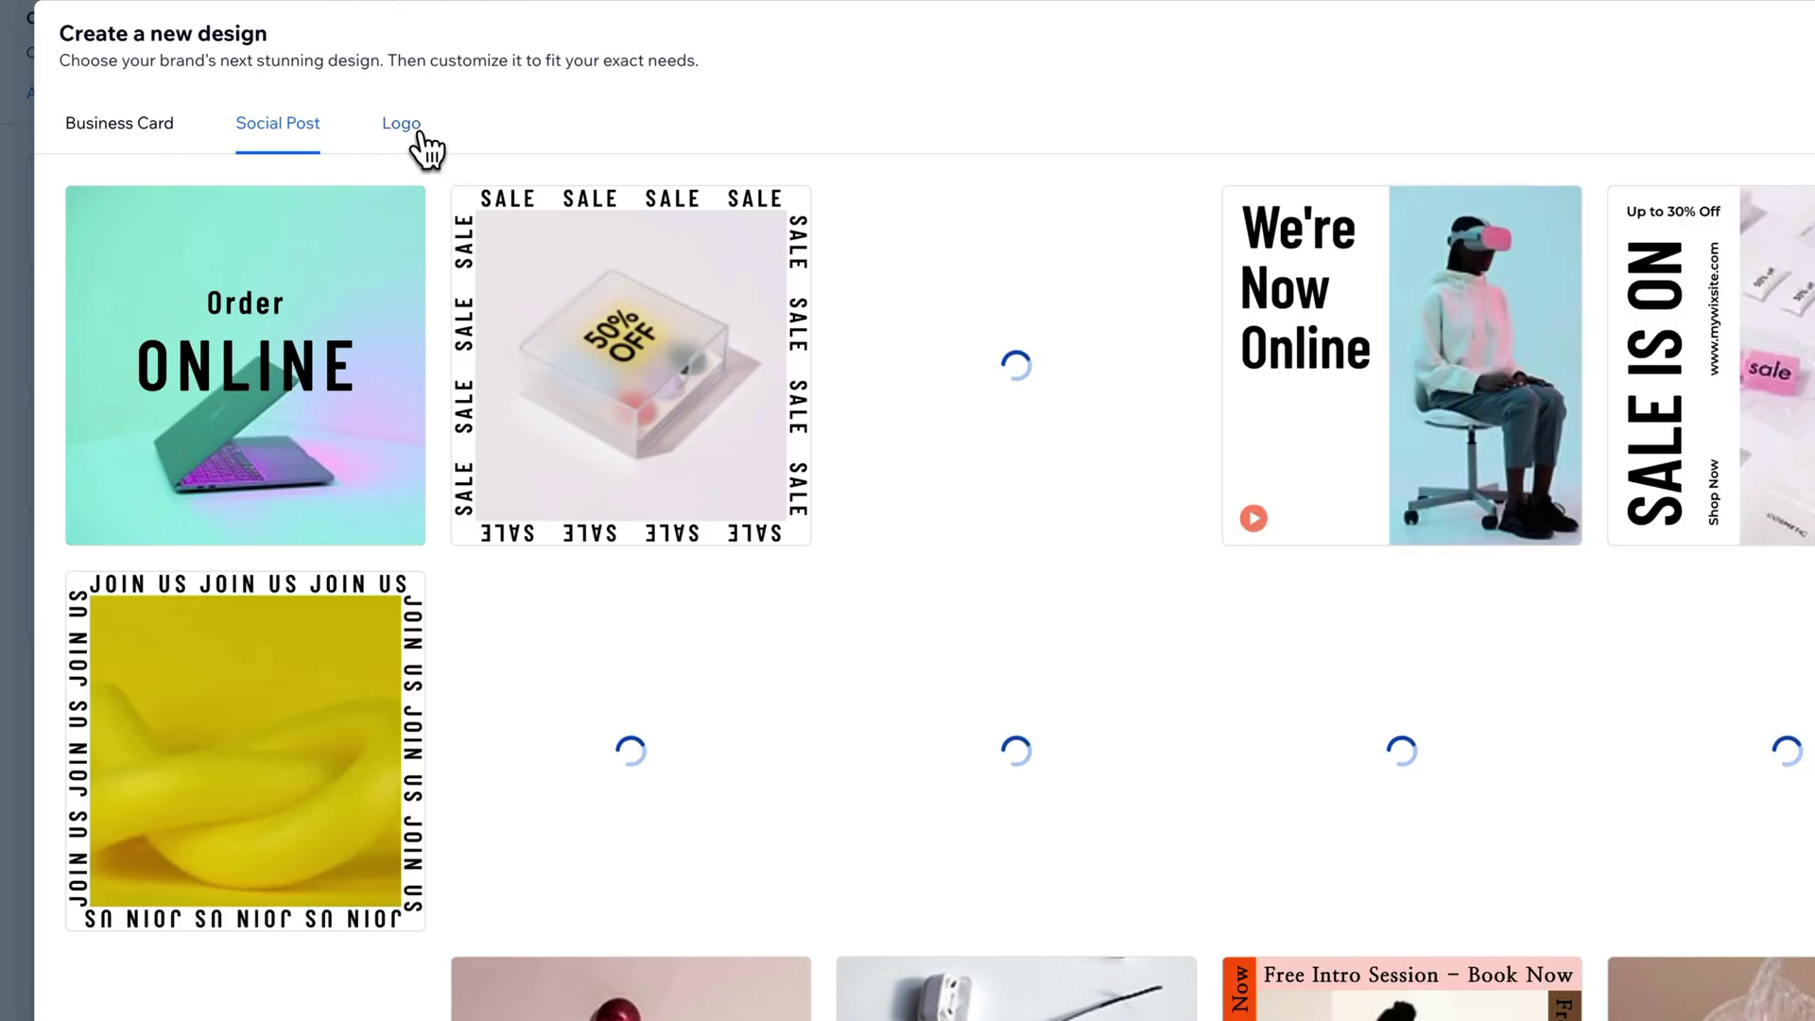
click(413, 135)
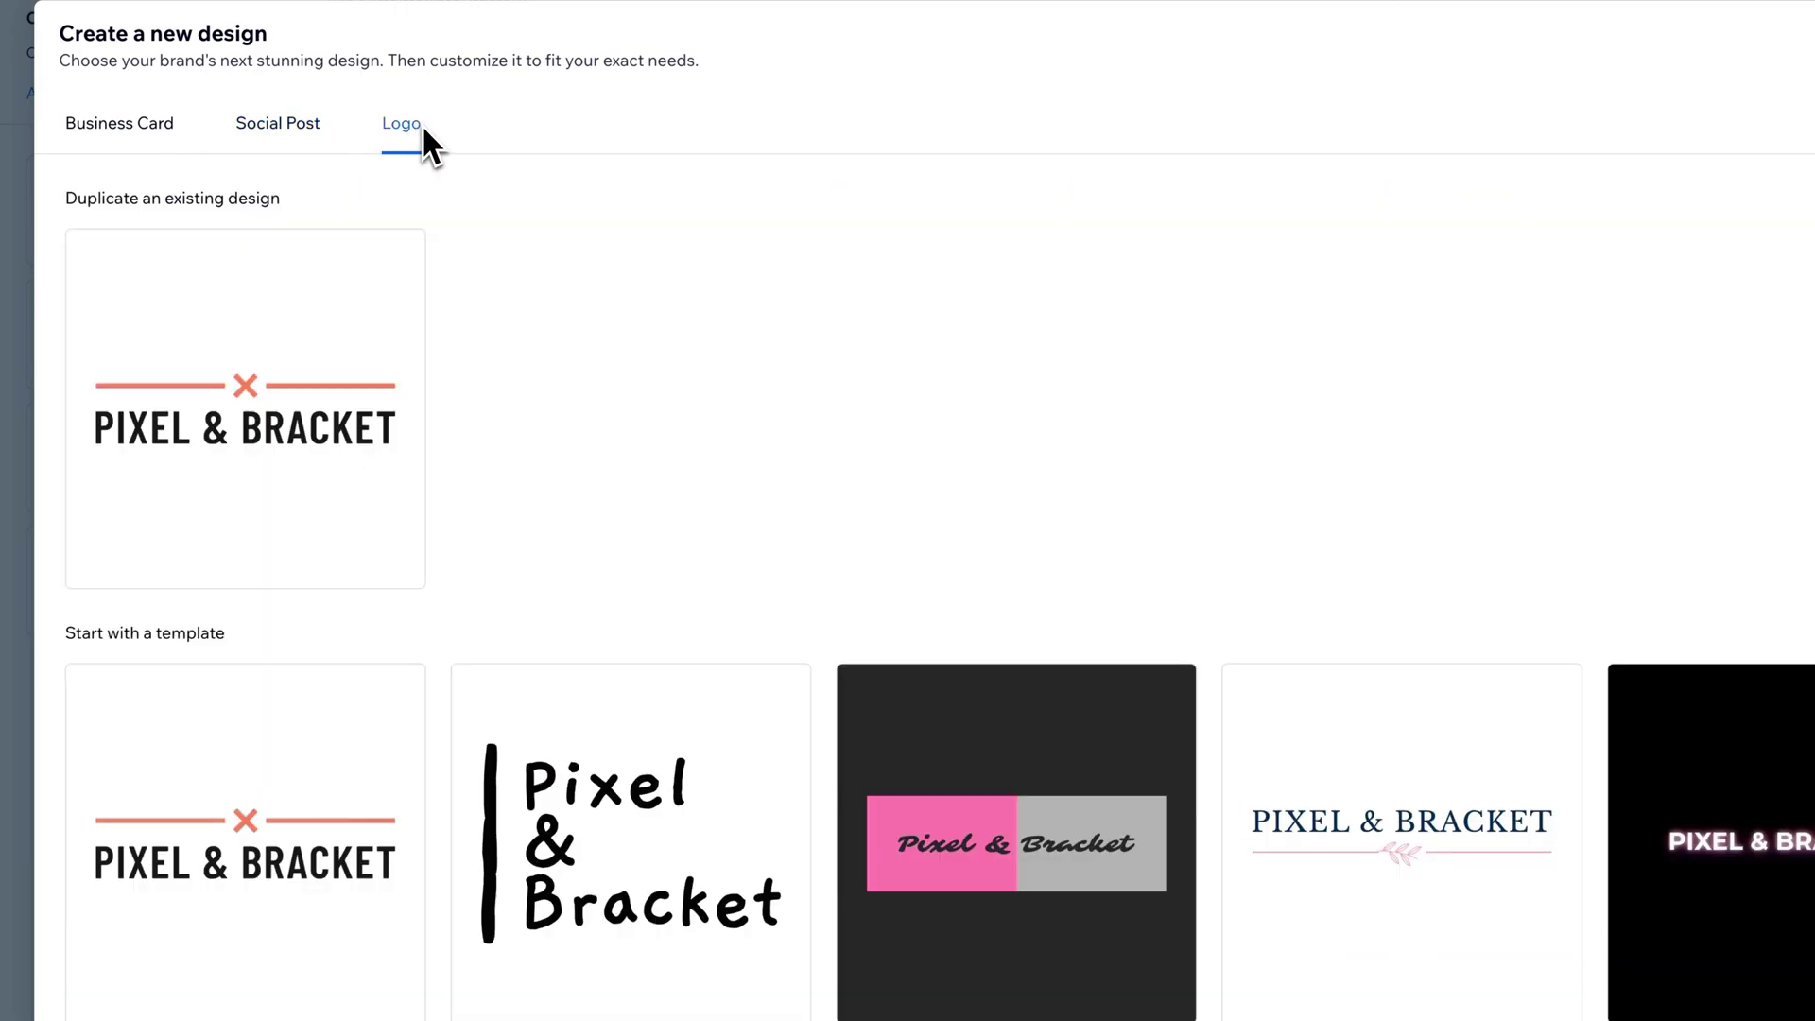
mouse_move(422, 416)
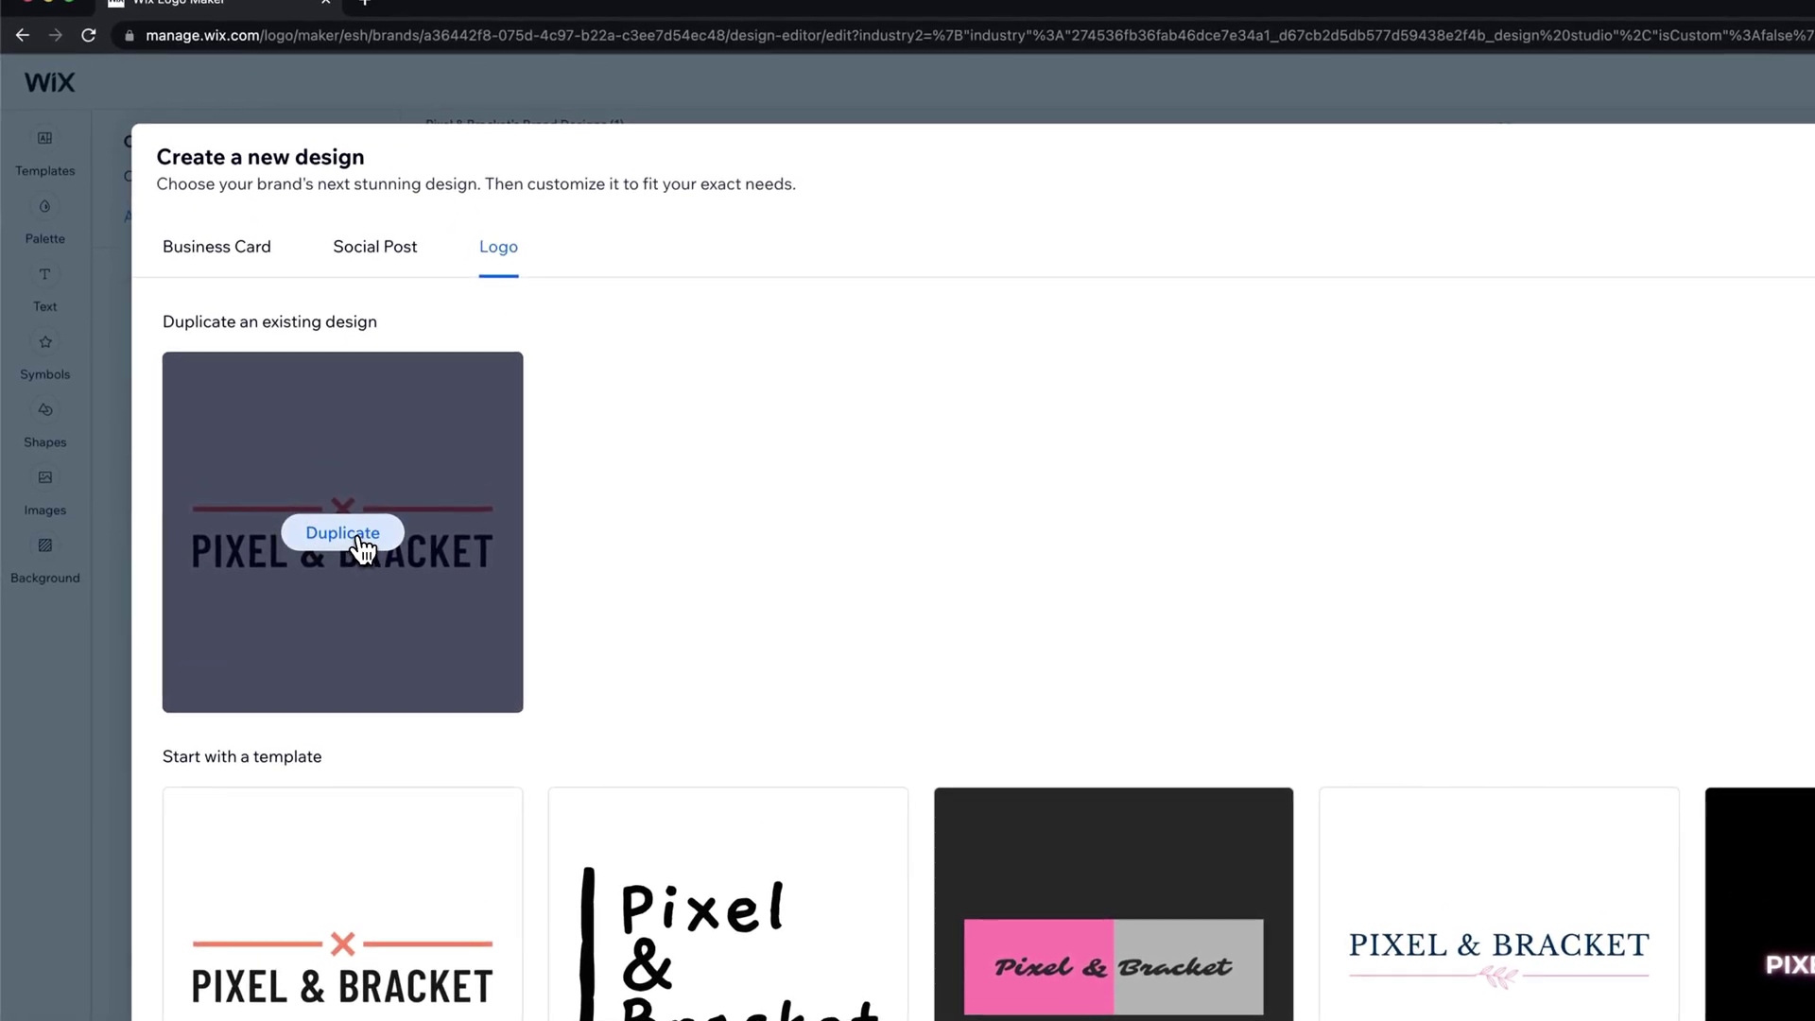
click(361, 535)
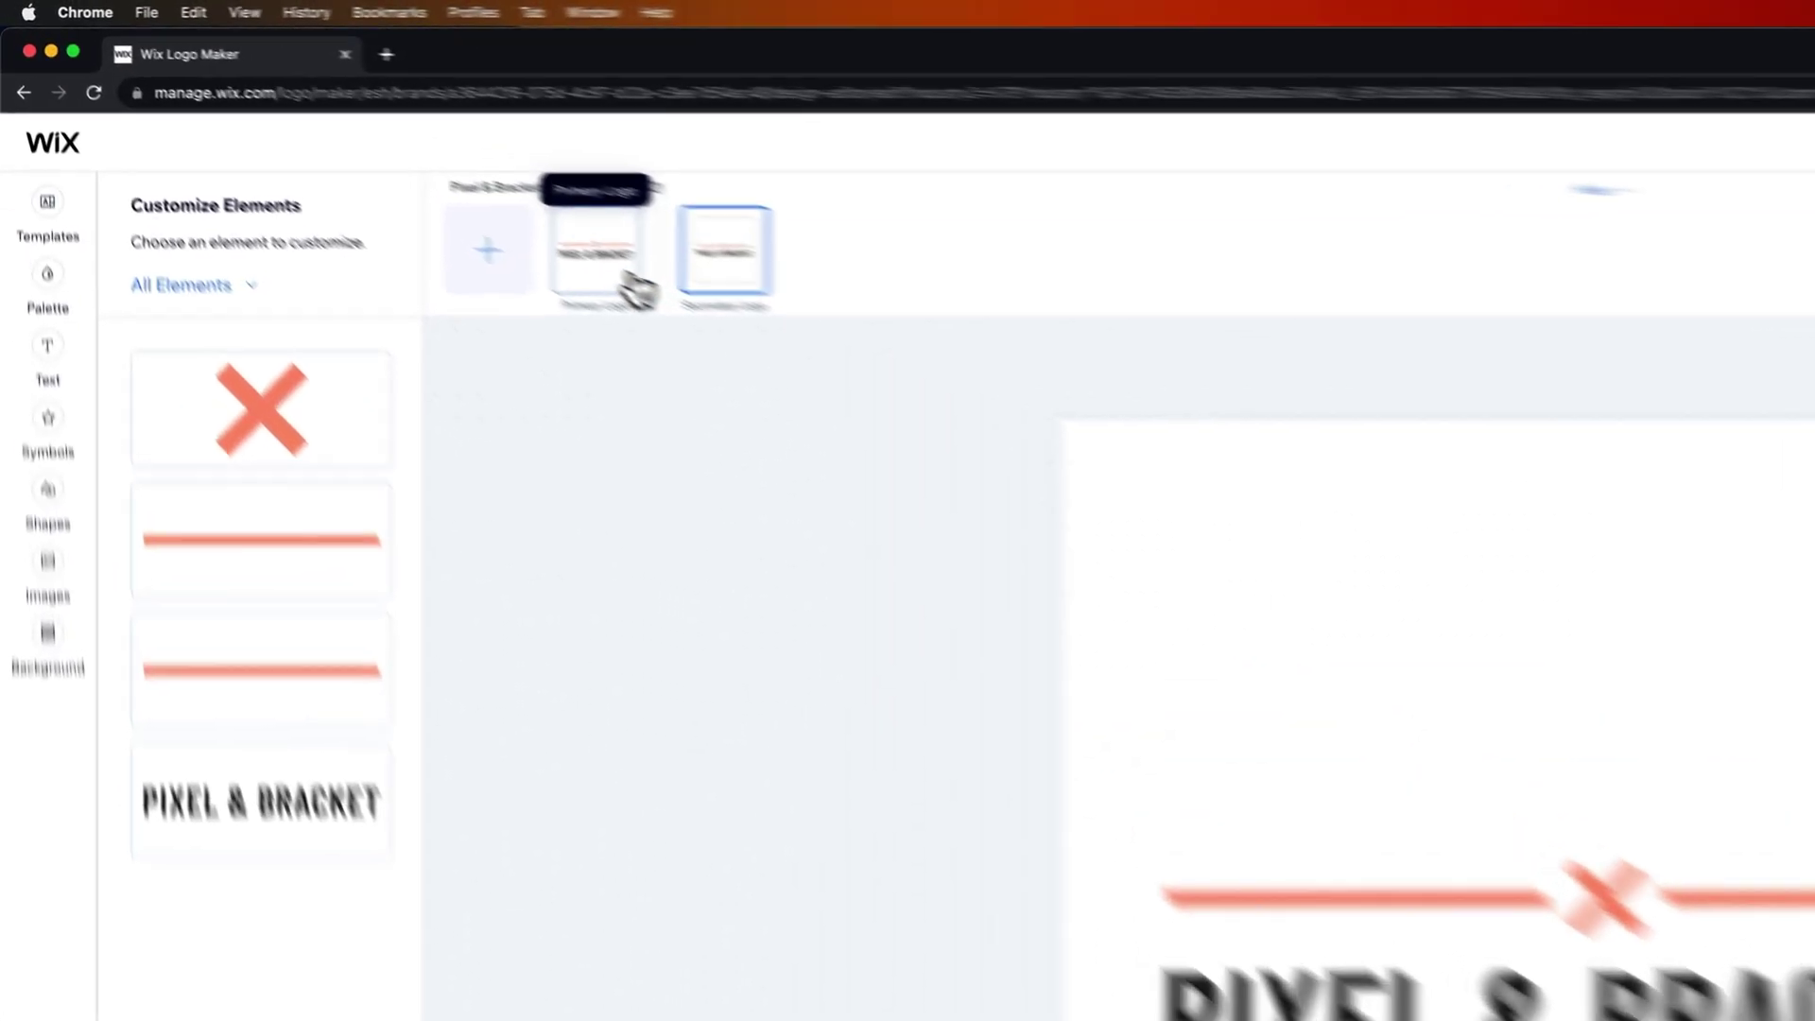
- Compare the Primary Logo and Secondary Logo designs side by side
click(406, 180)
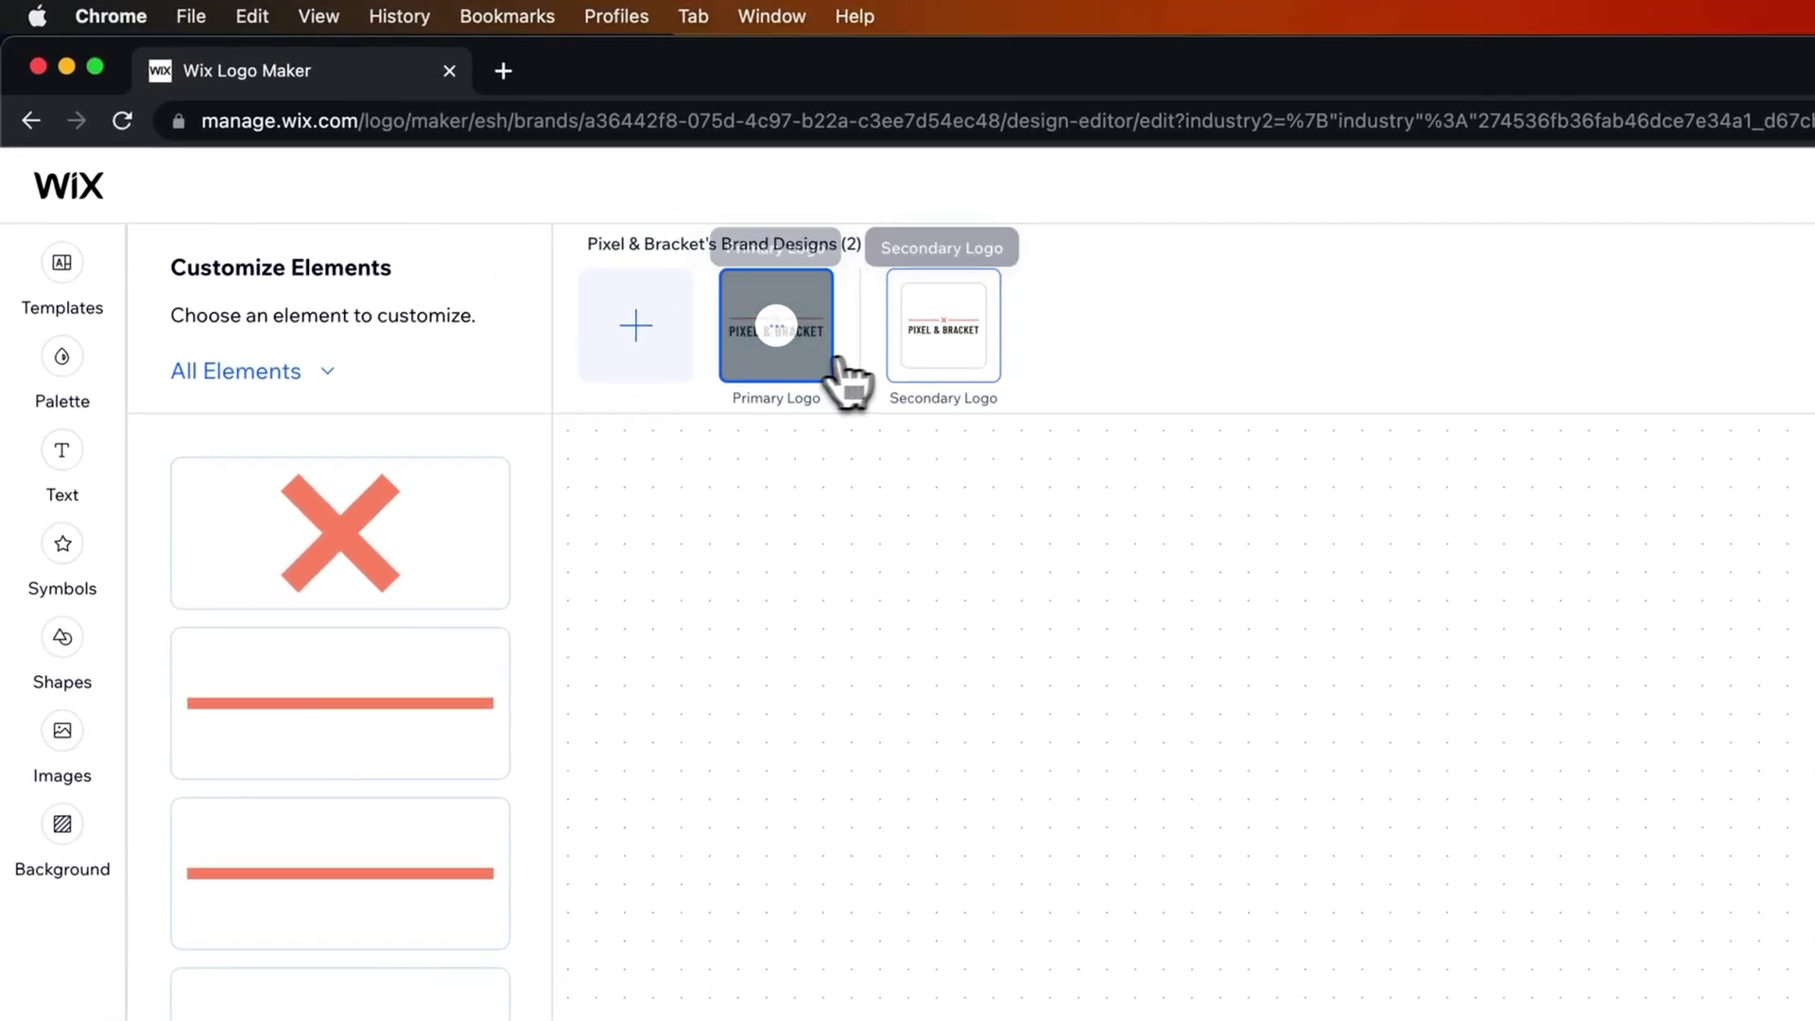
click(958, 374)
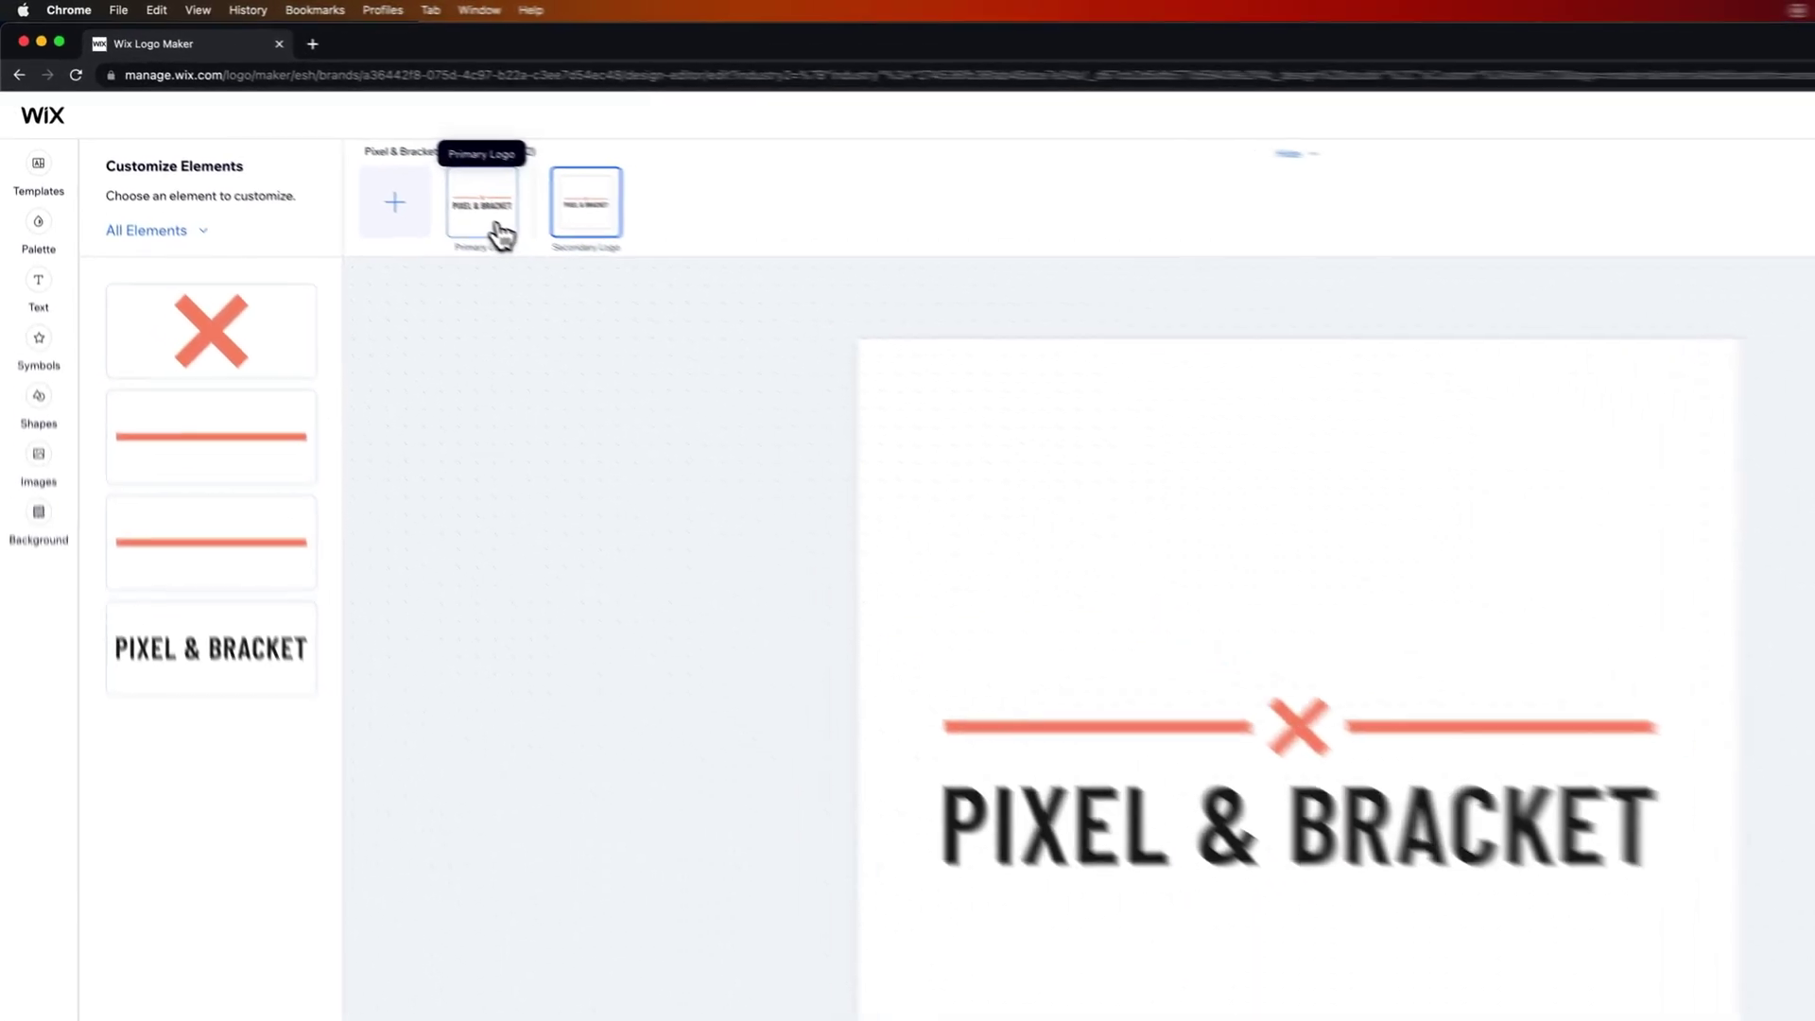
click(406, 194)
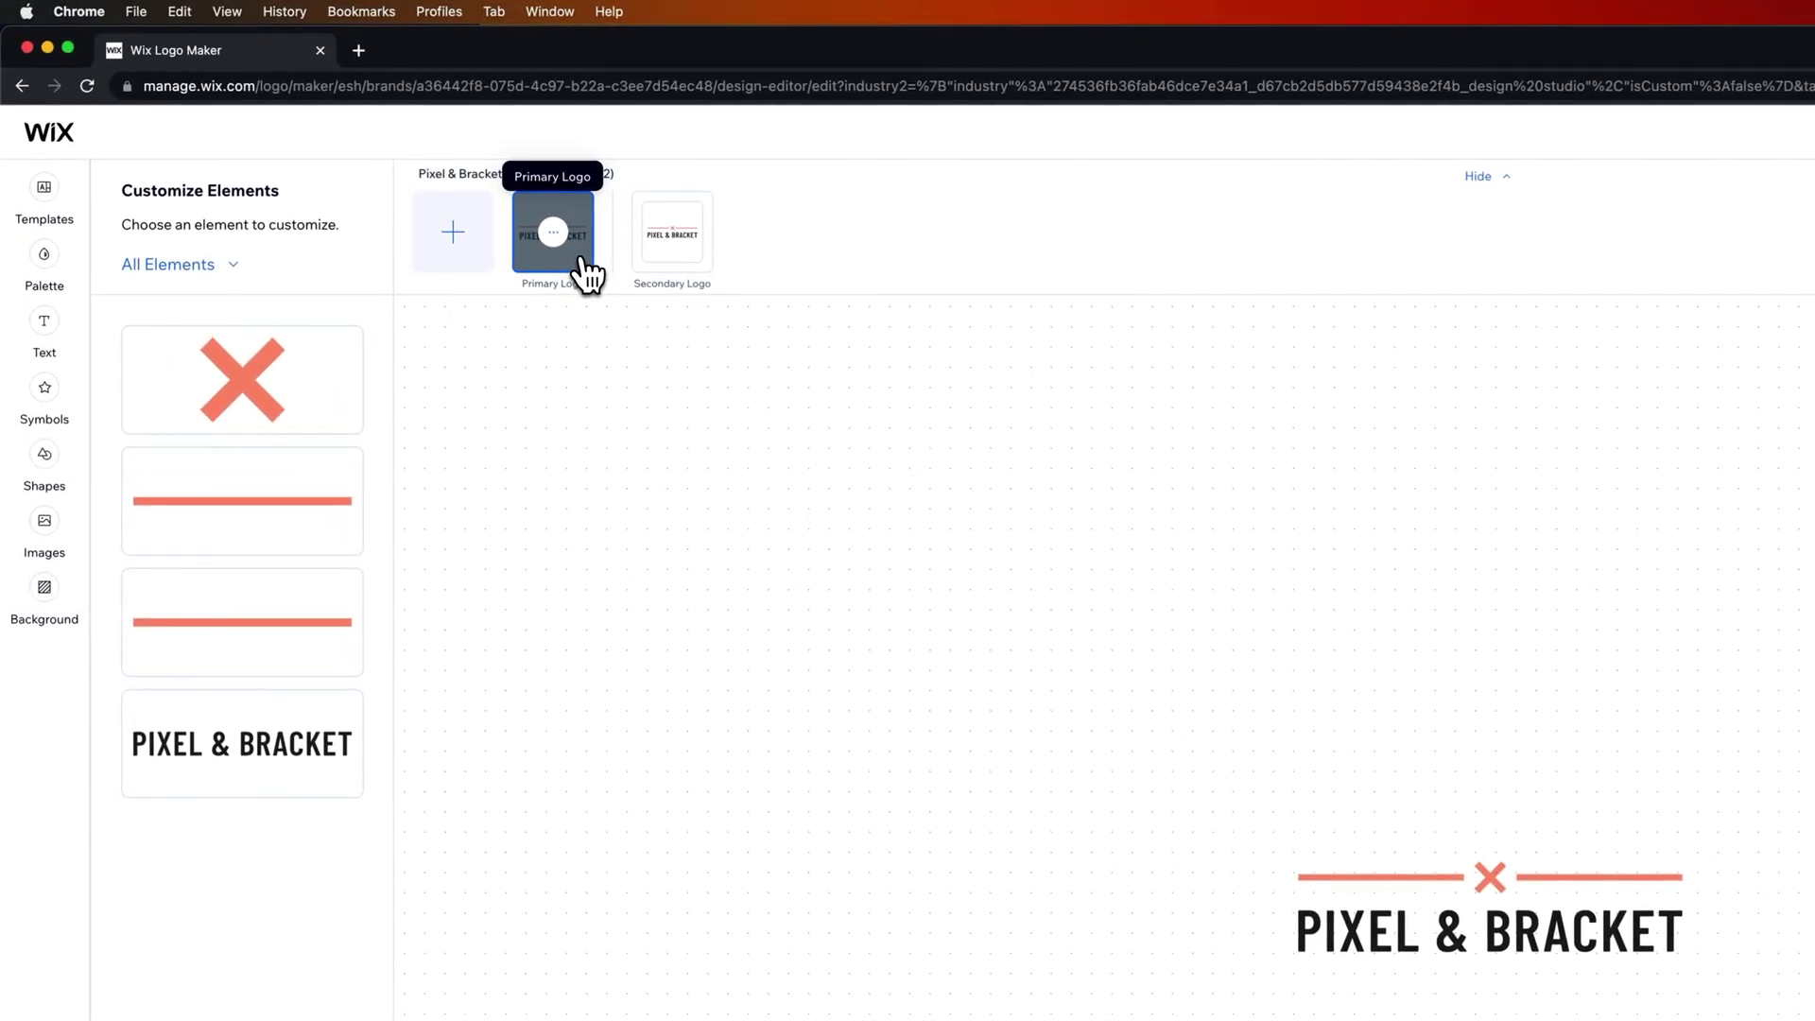
- Download the Secondary Logo as a 500x500 PNG file
click(680, 262)
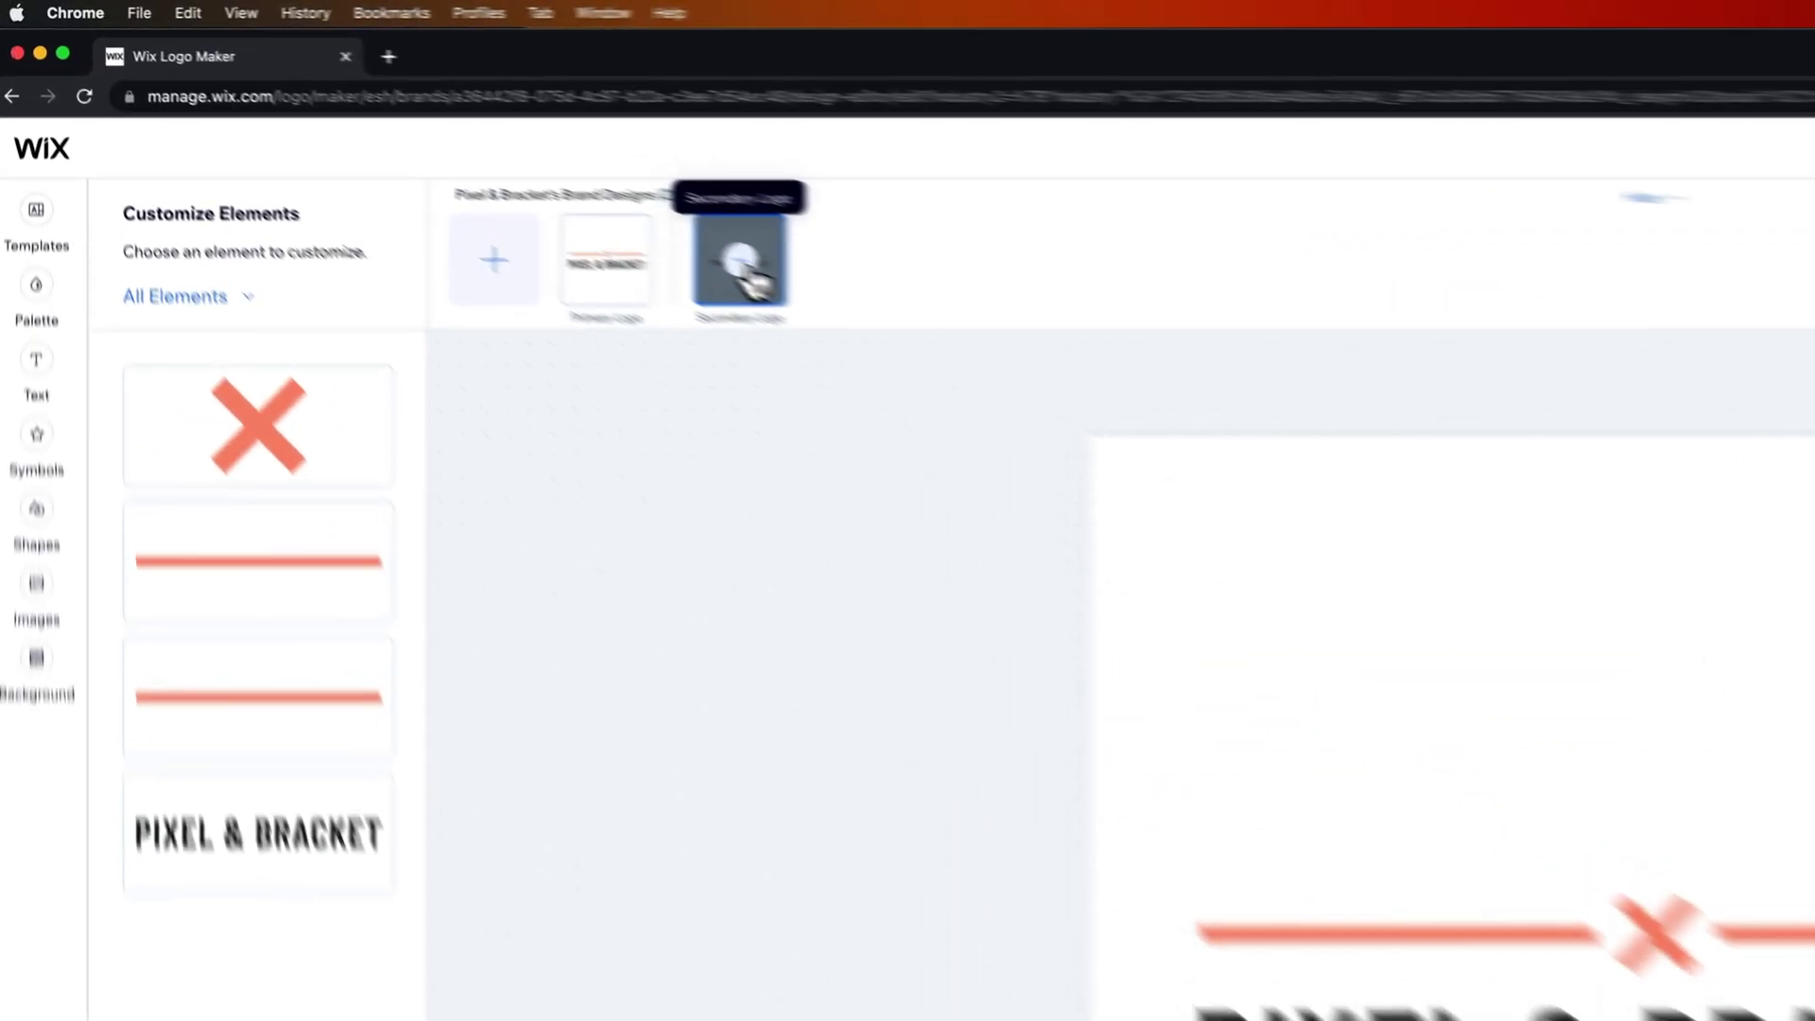
click(474, 162)
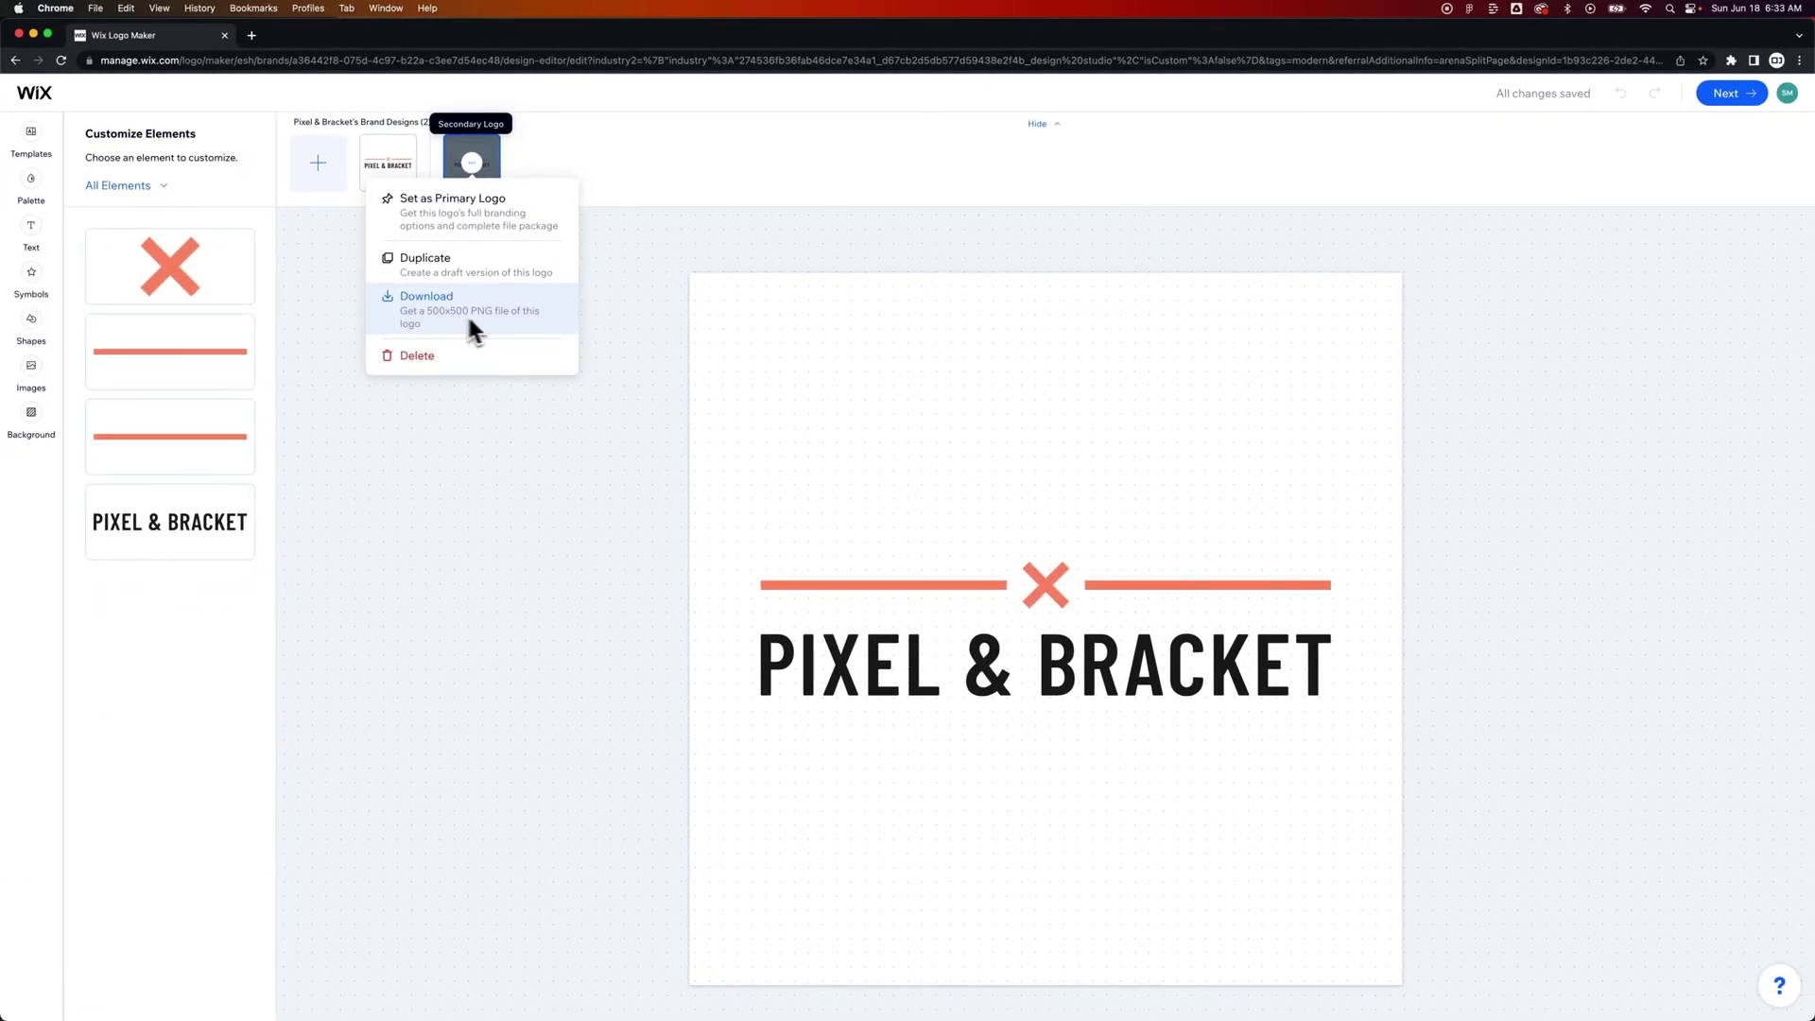
click(467, 311)
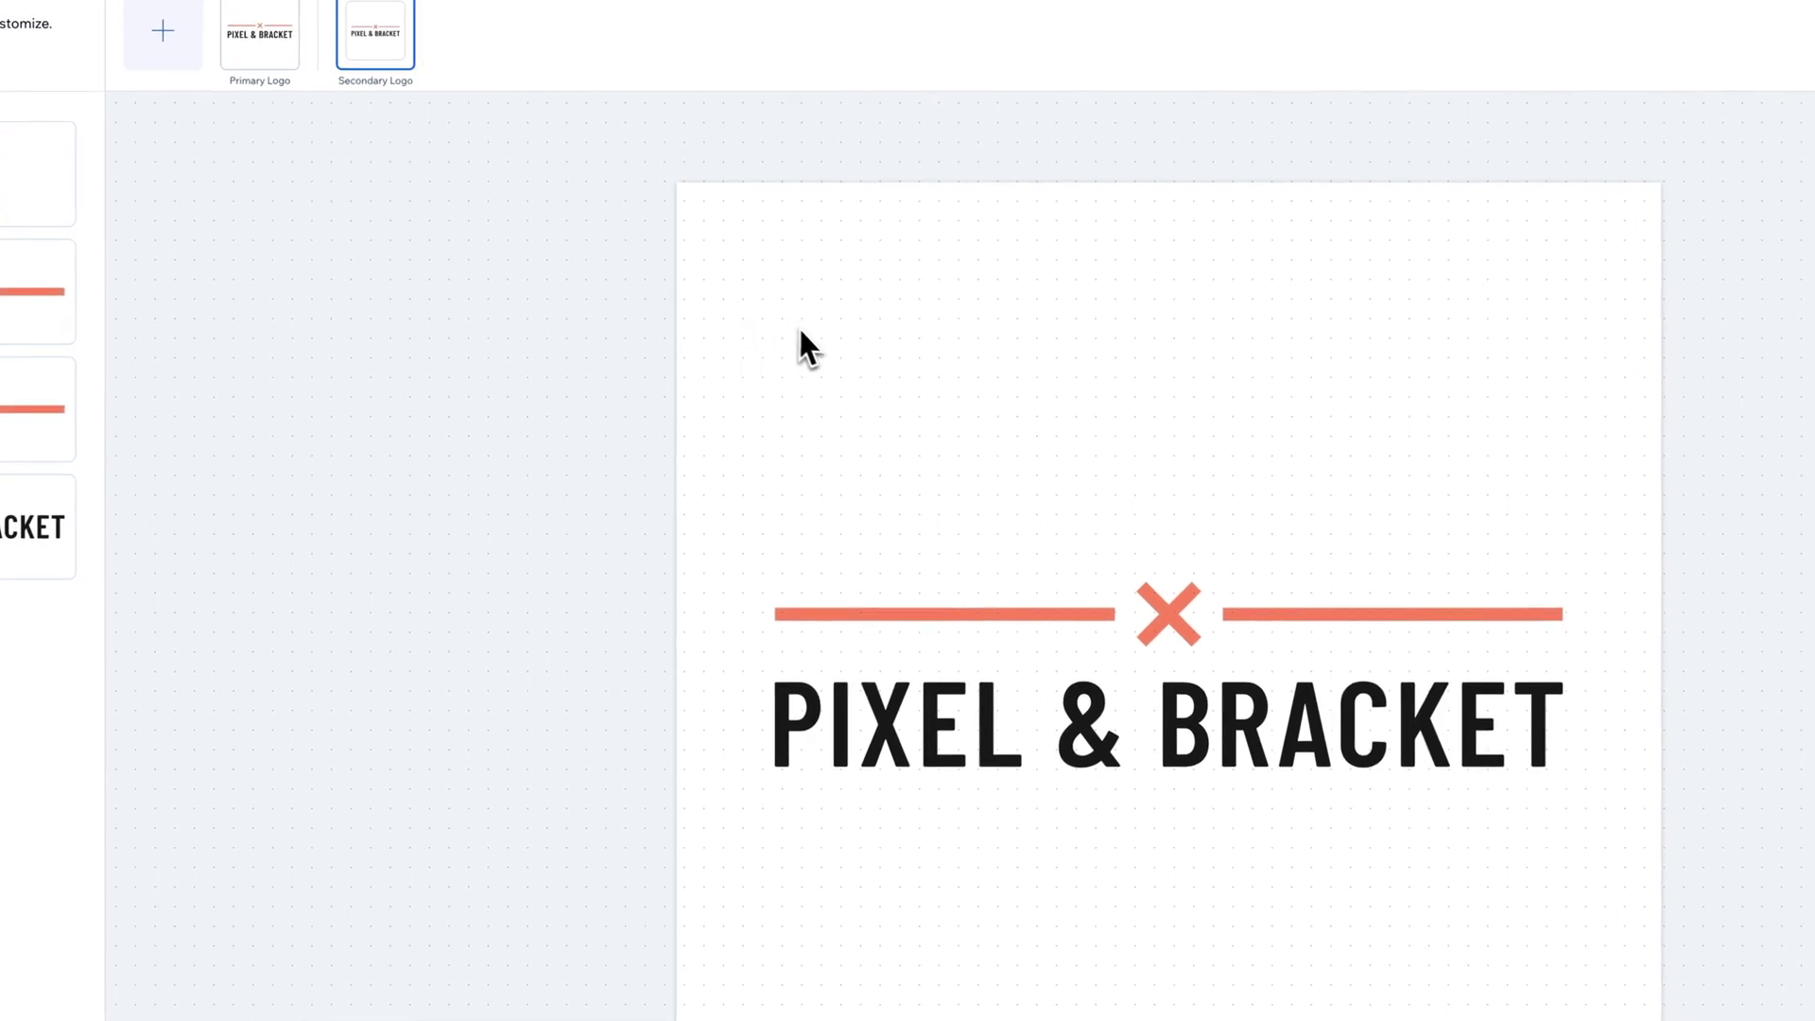
- Select the orange lines, X mark and PIXEL & BRACKET text in turn
click(1229, 616)
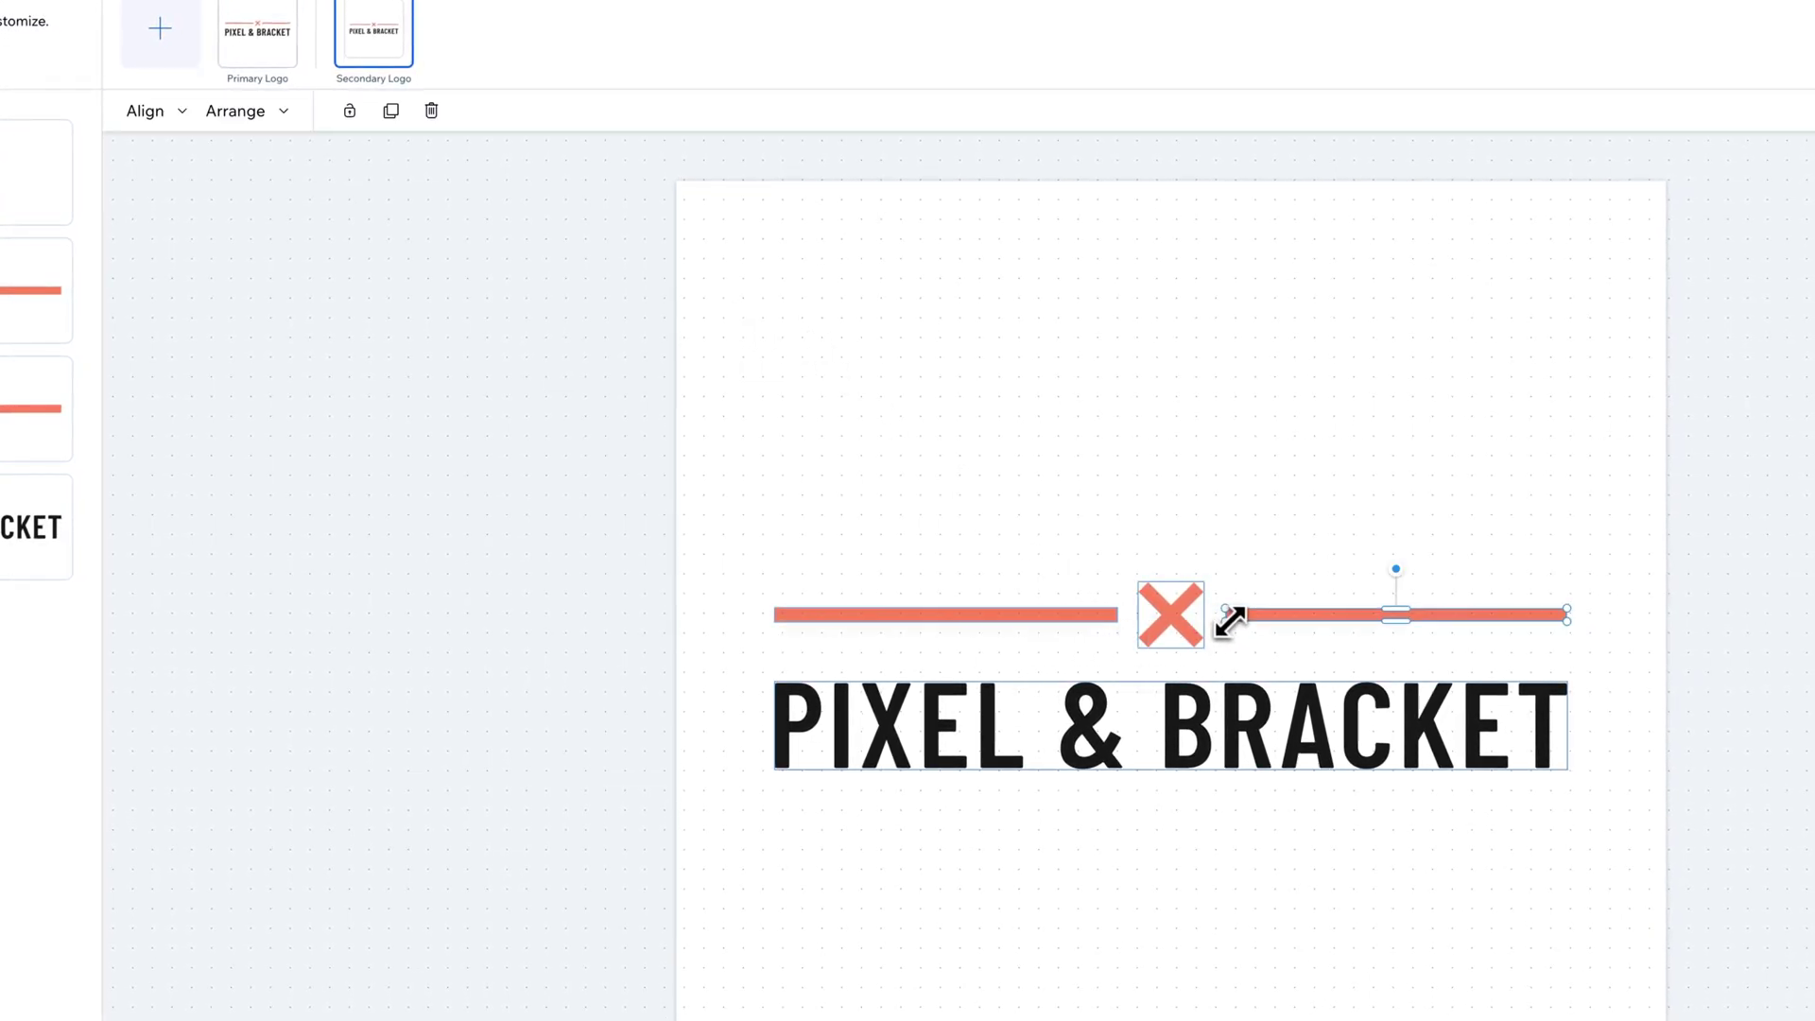
click(1172, 616)
click(1057, 619)
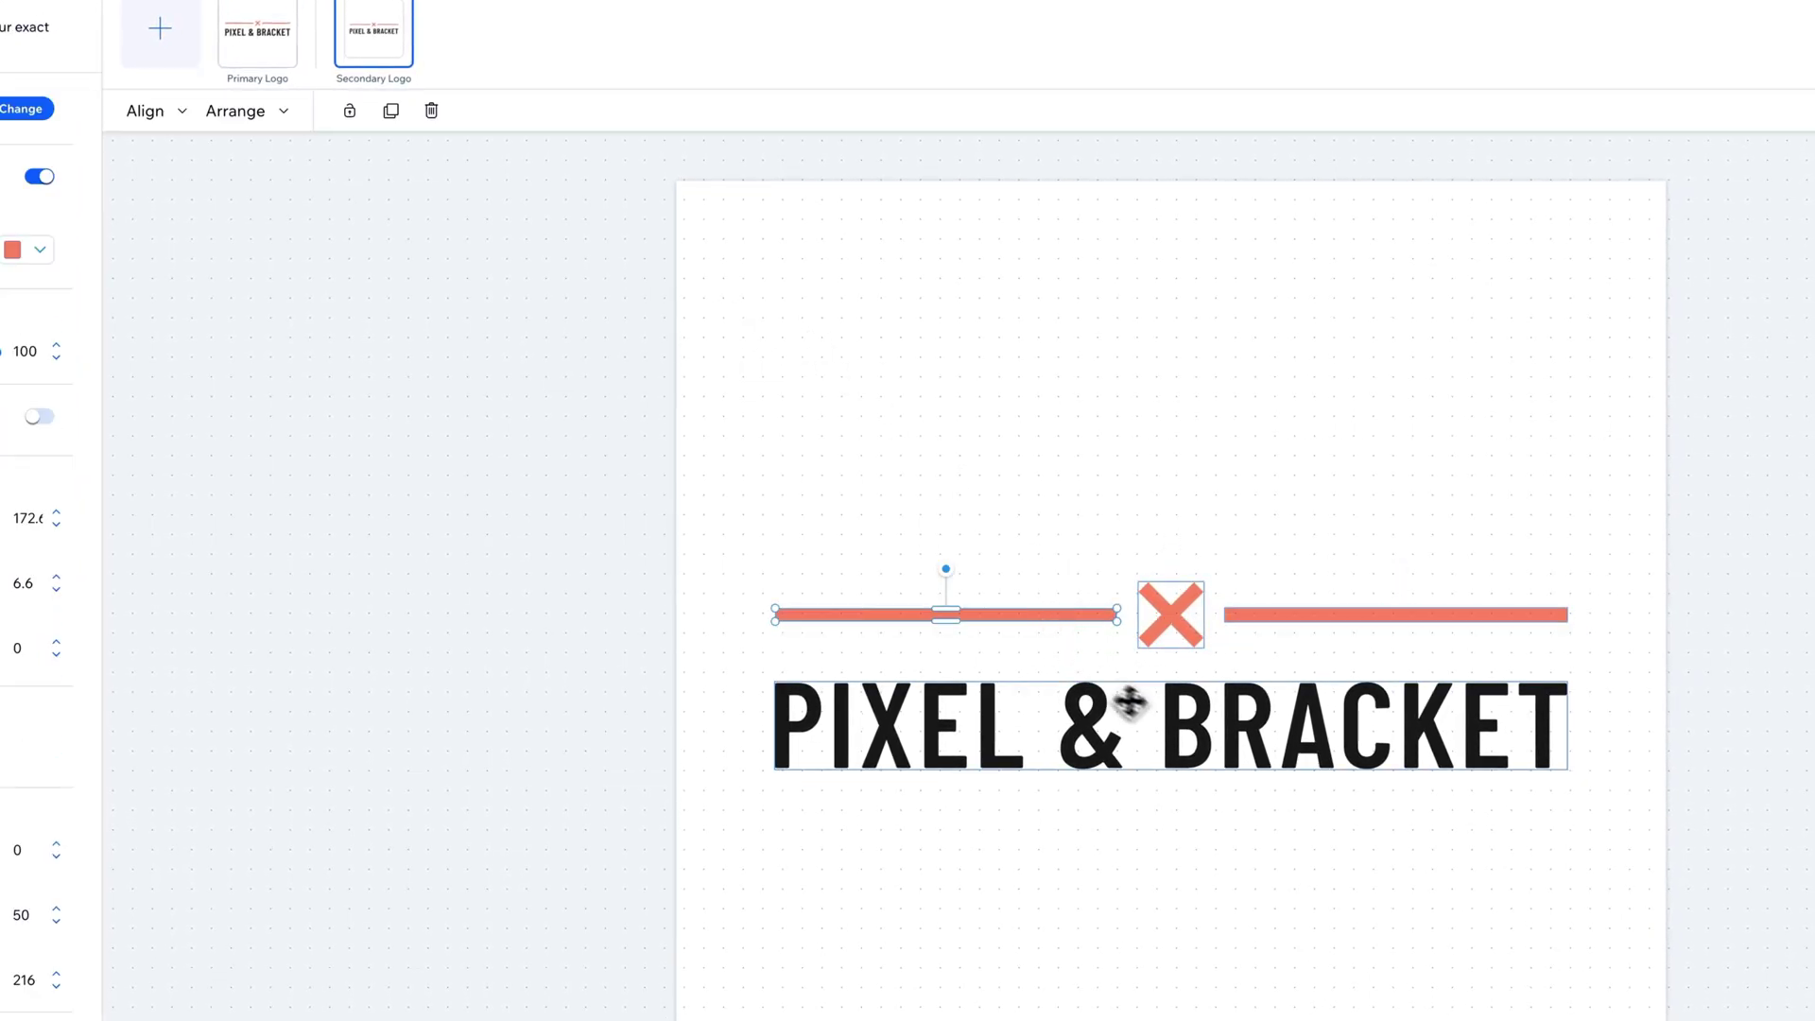
click(1177, 716)
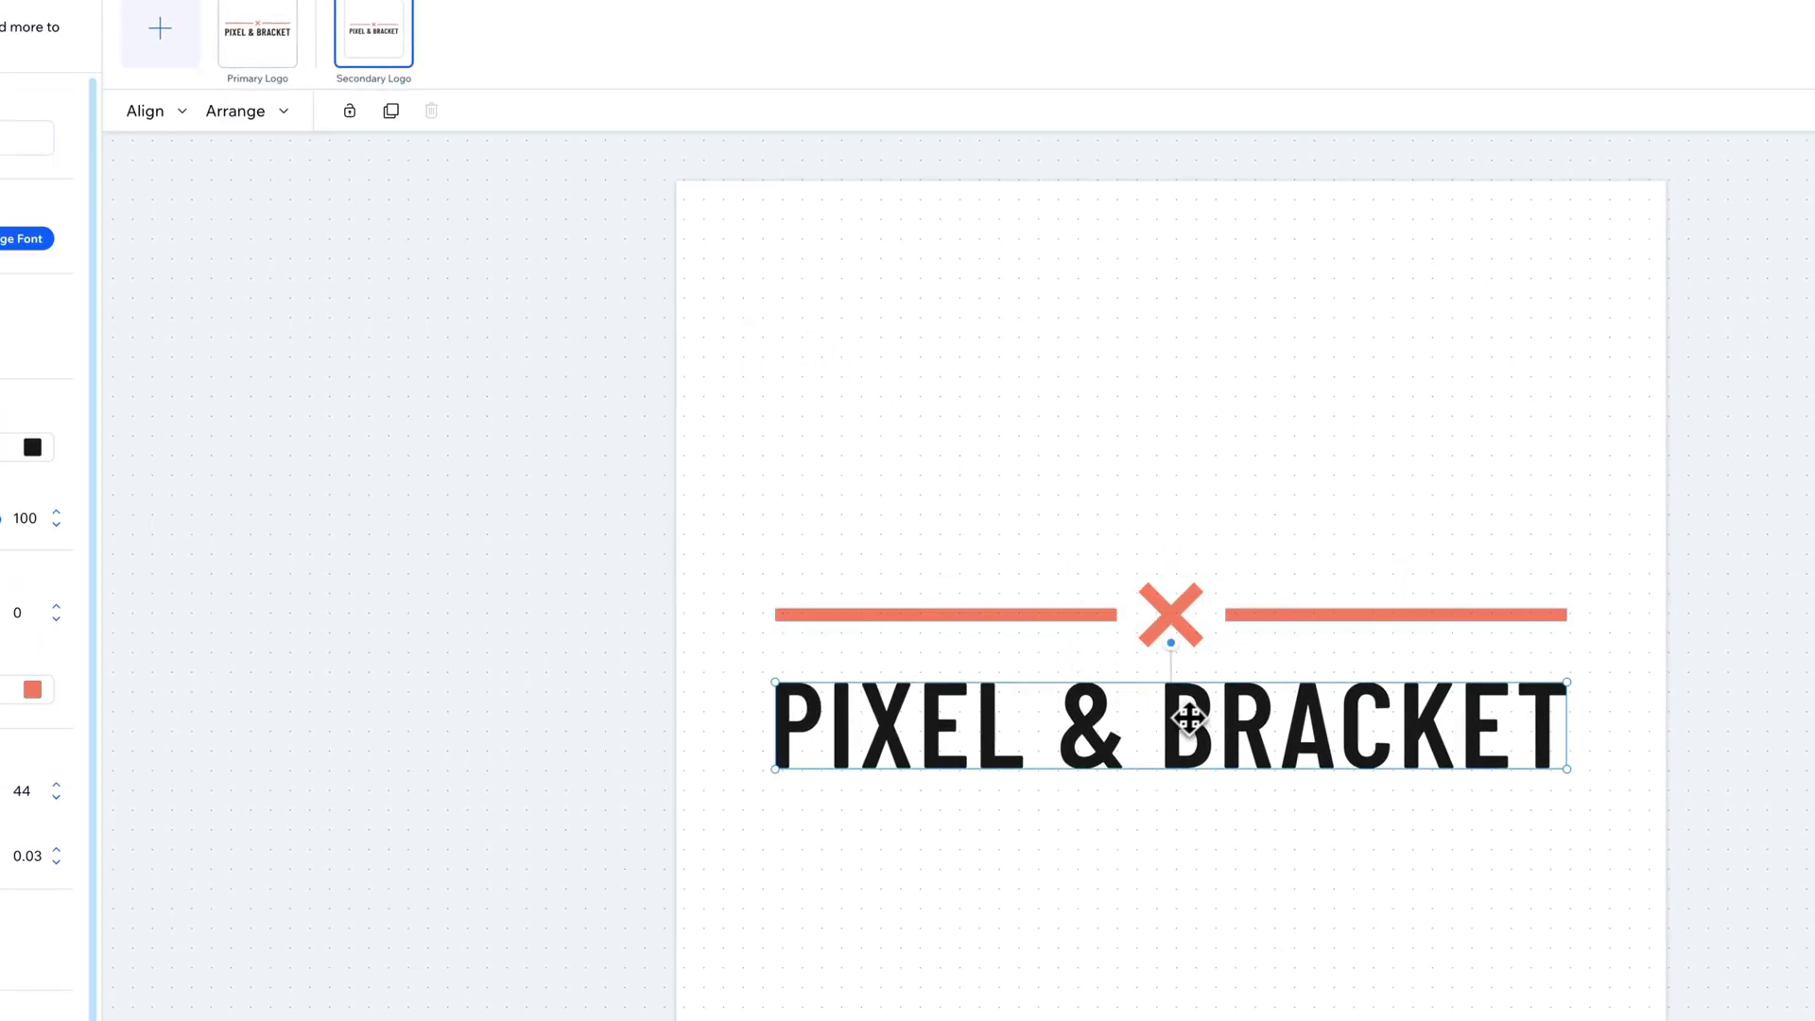
click(1068, 617)
click(1092, 699)
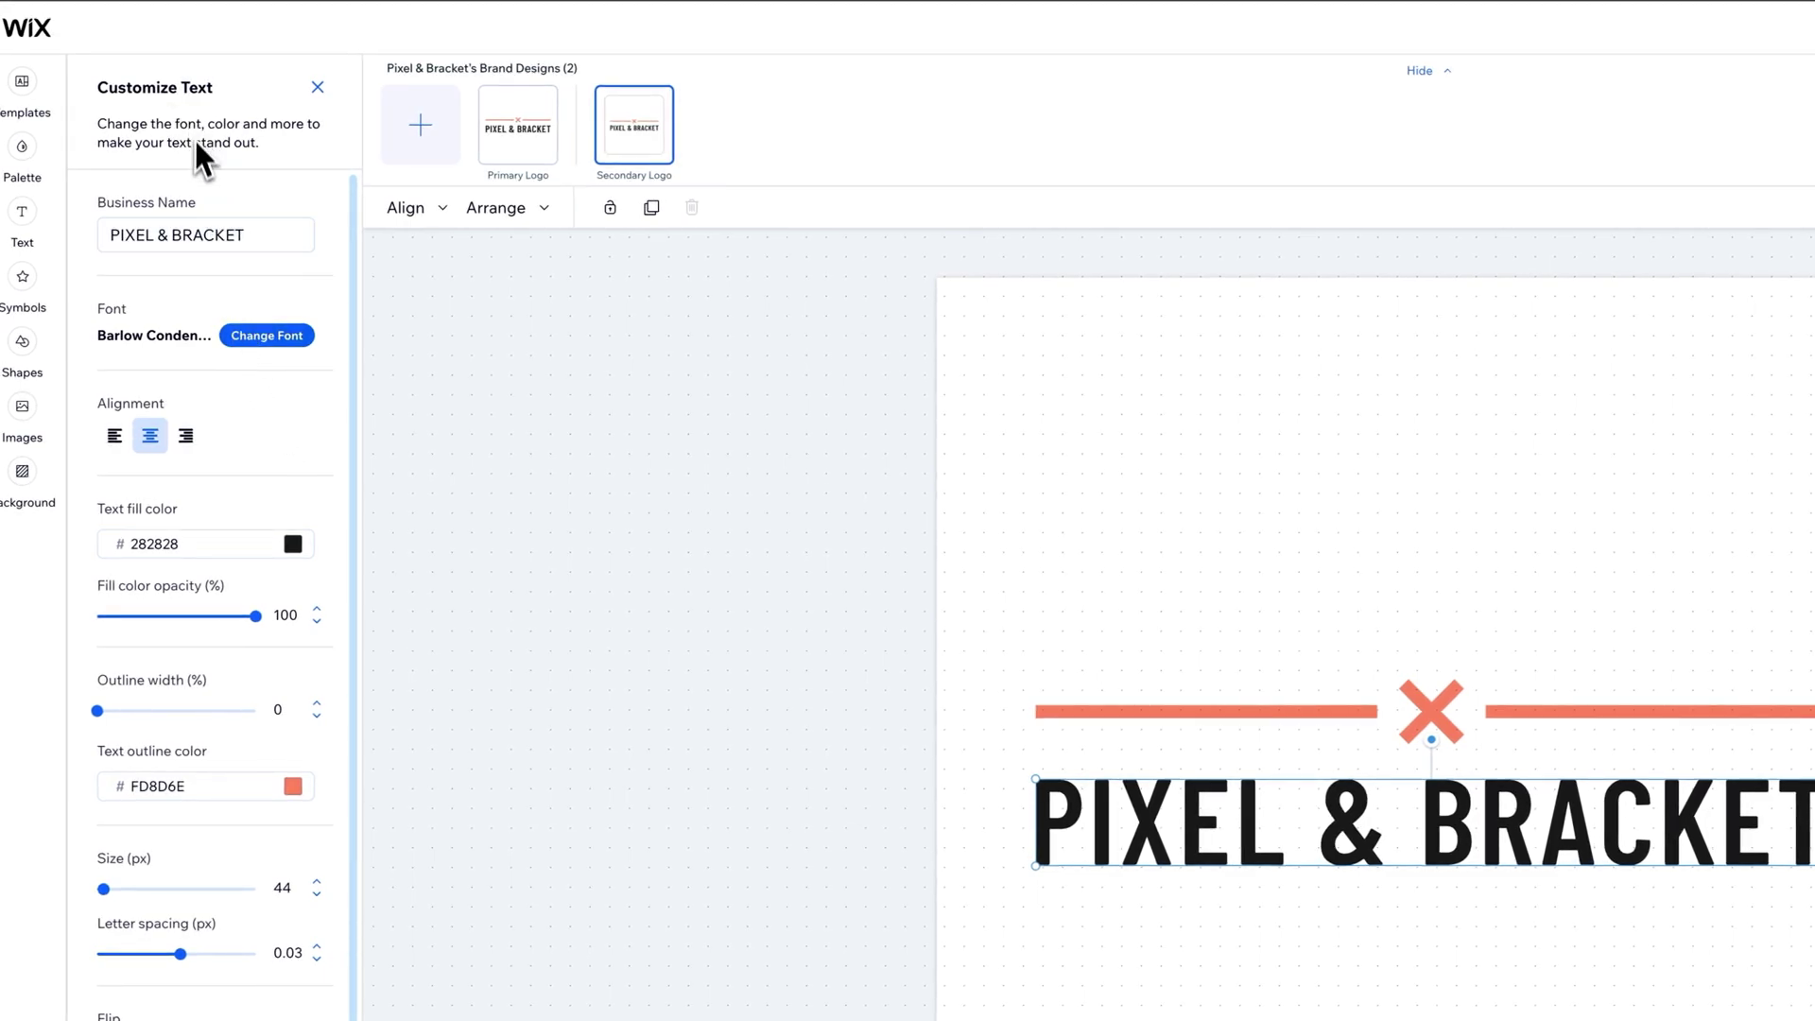
- Set the PIXEL & BRACKET logo text size to 41 px
drag(245, 235, 167, 231)
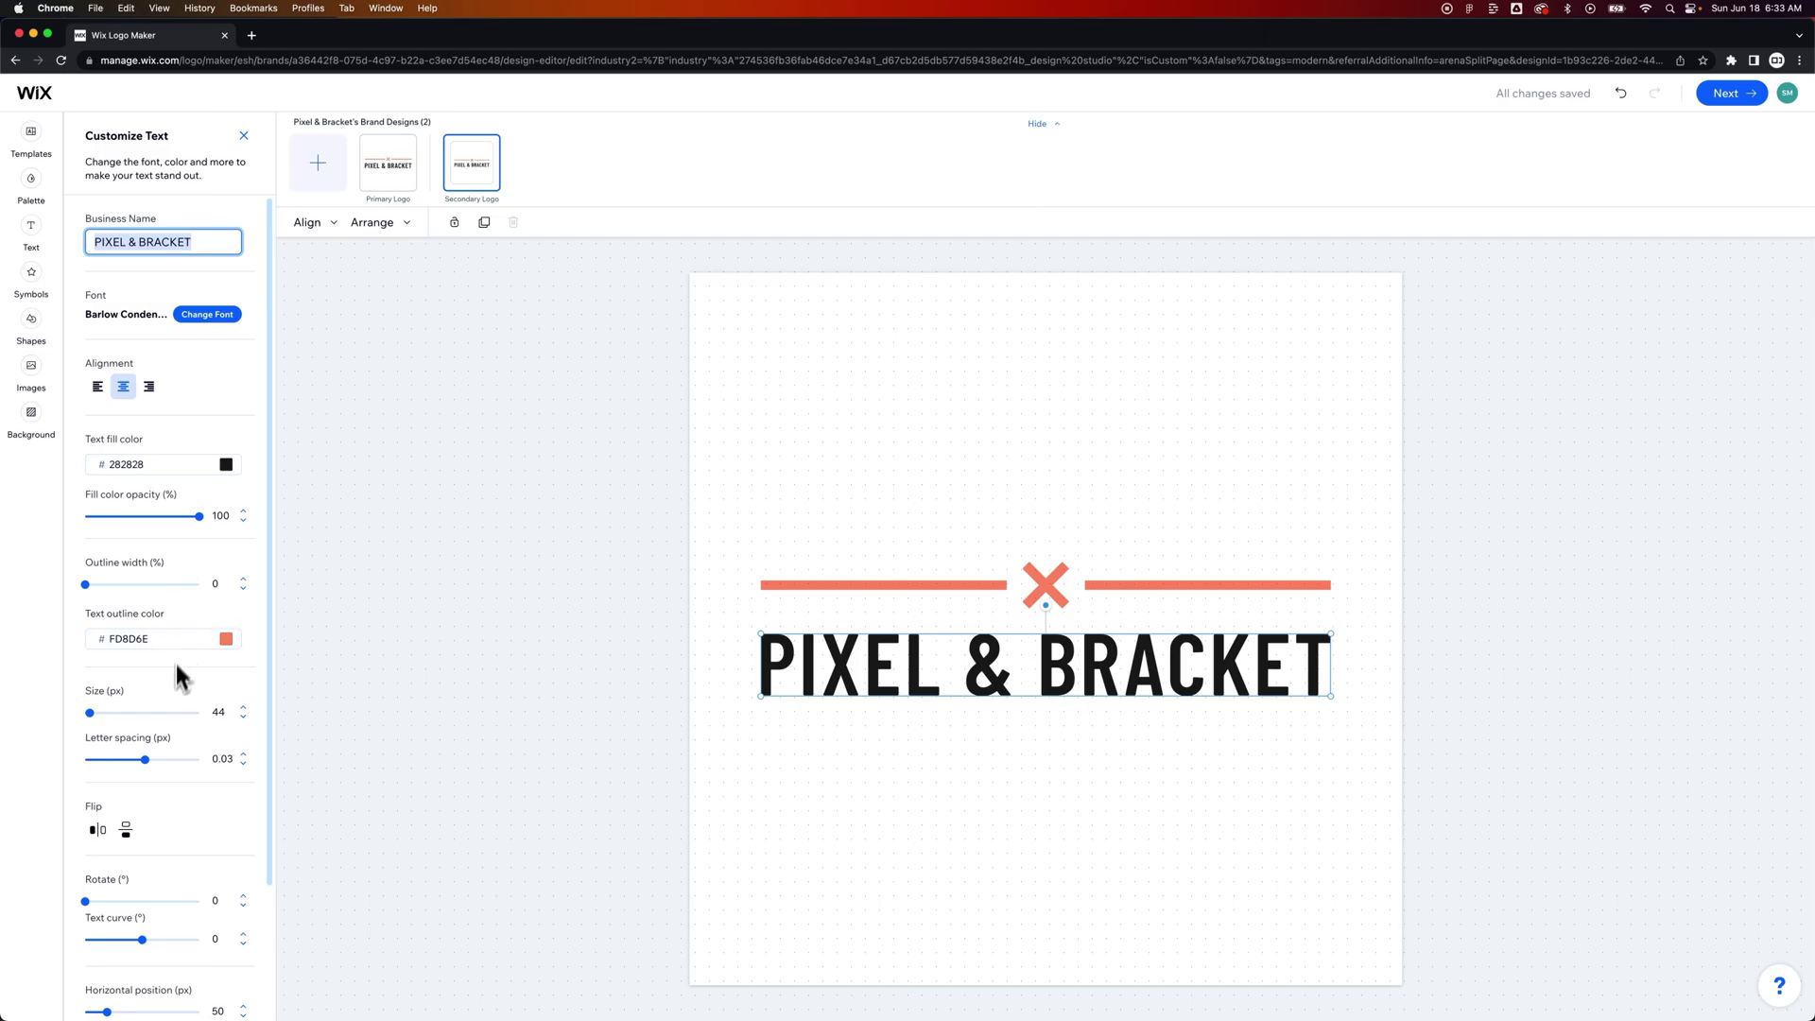
drag(90, 711, 86, 713)
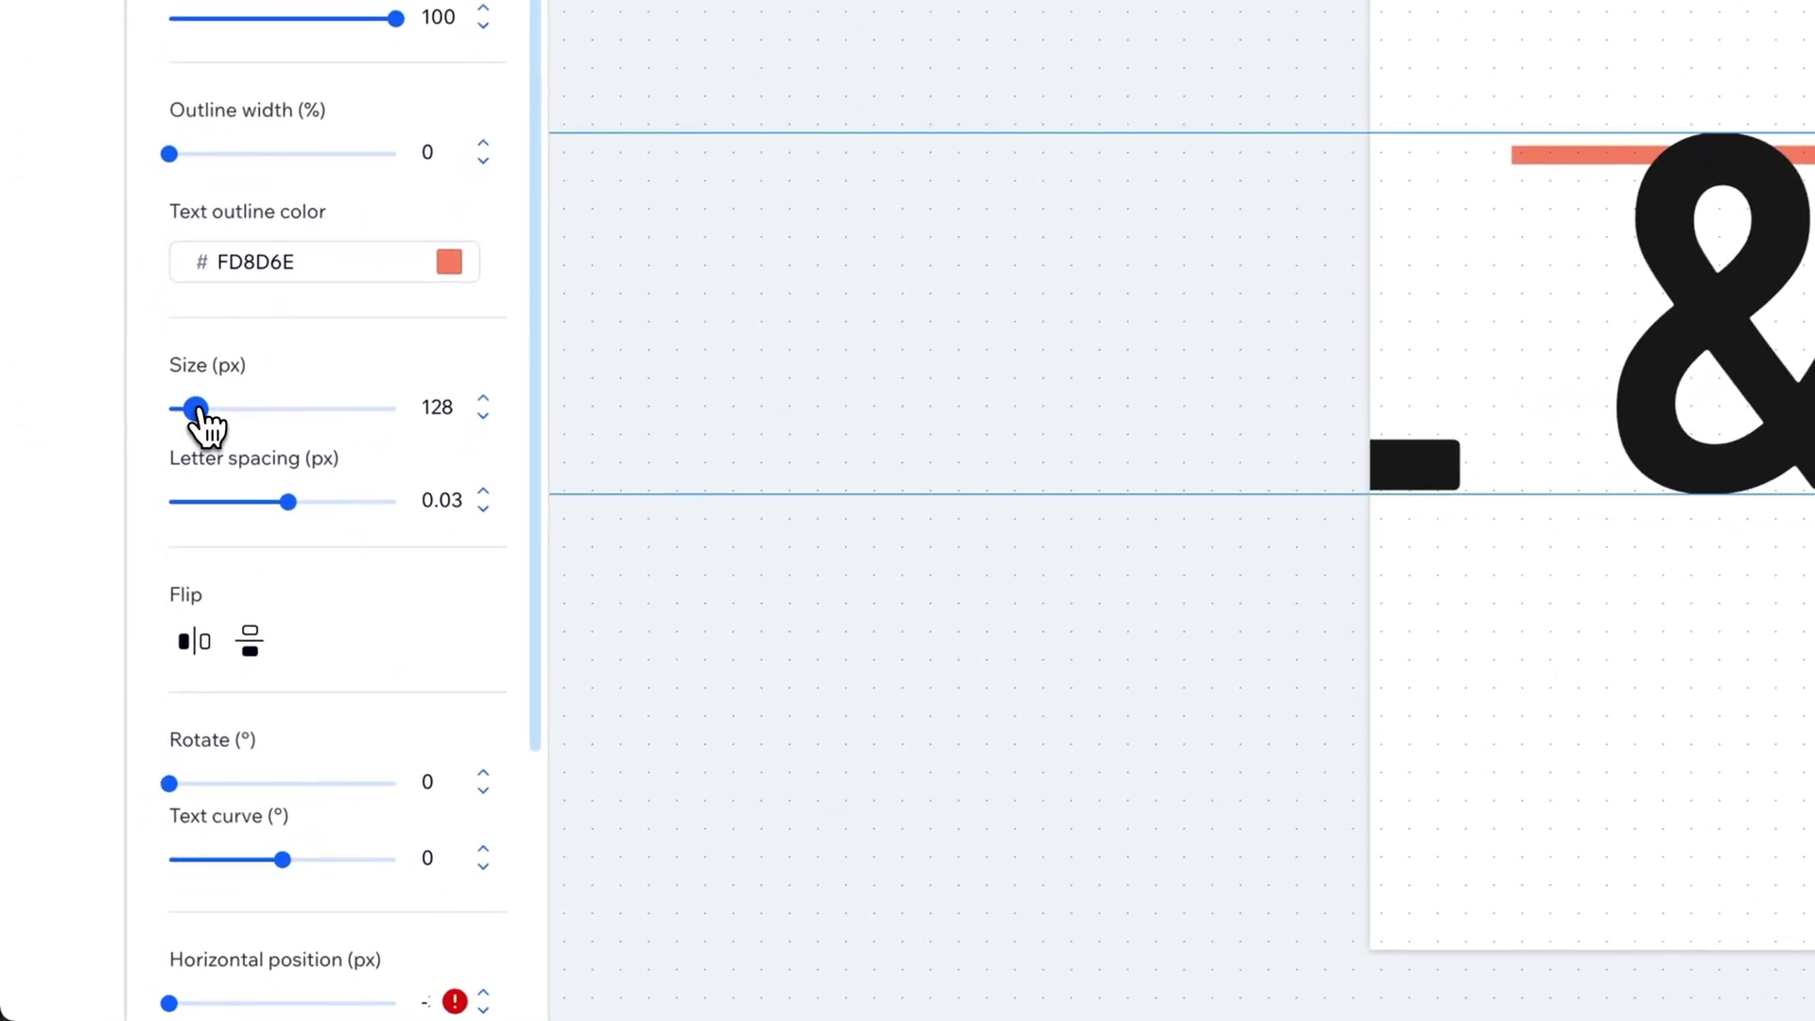
drag(177, 407, 182, 406)
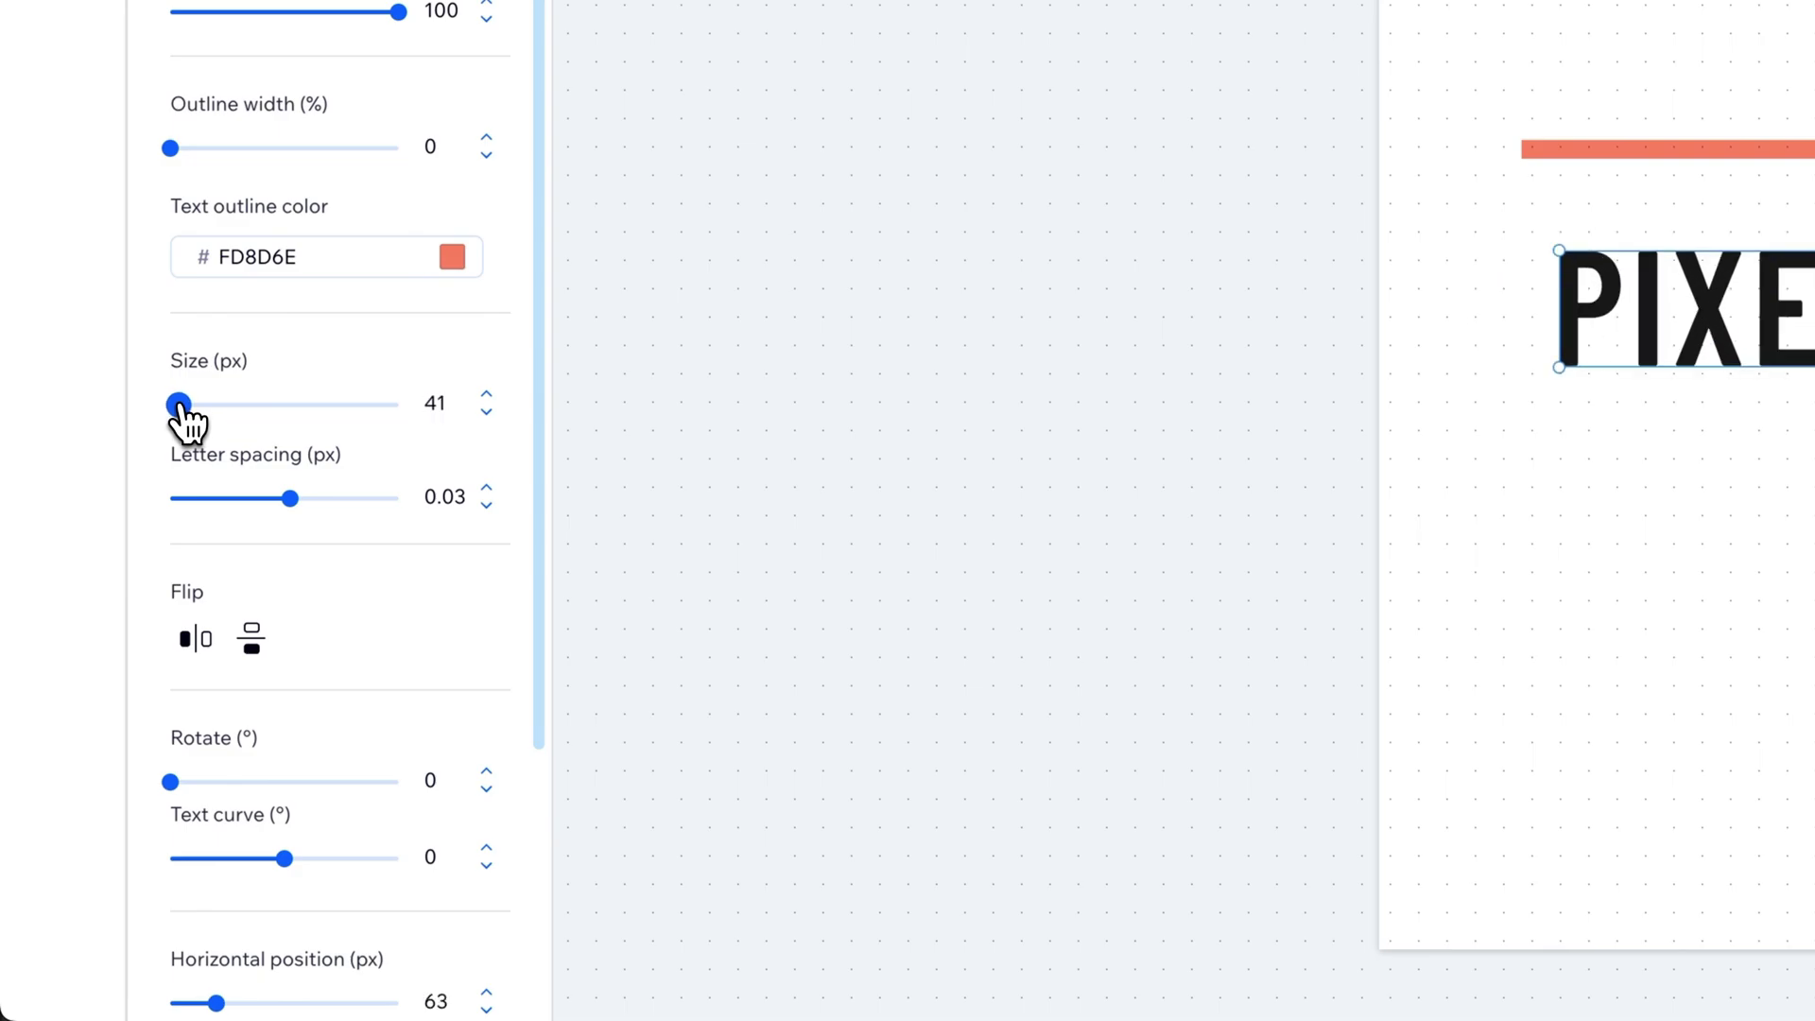
scroll(417, 700, down, 3)
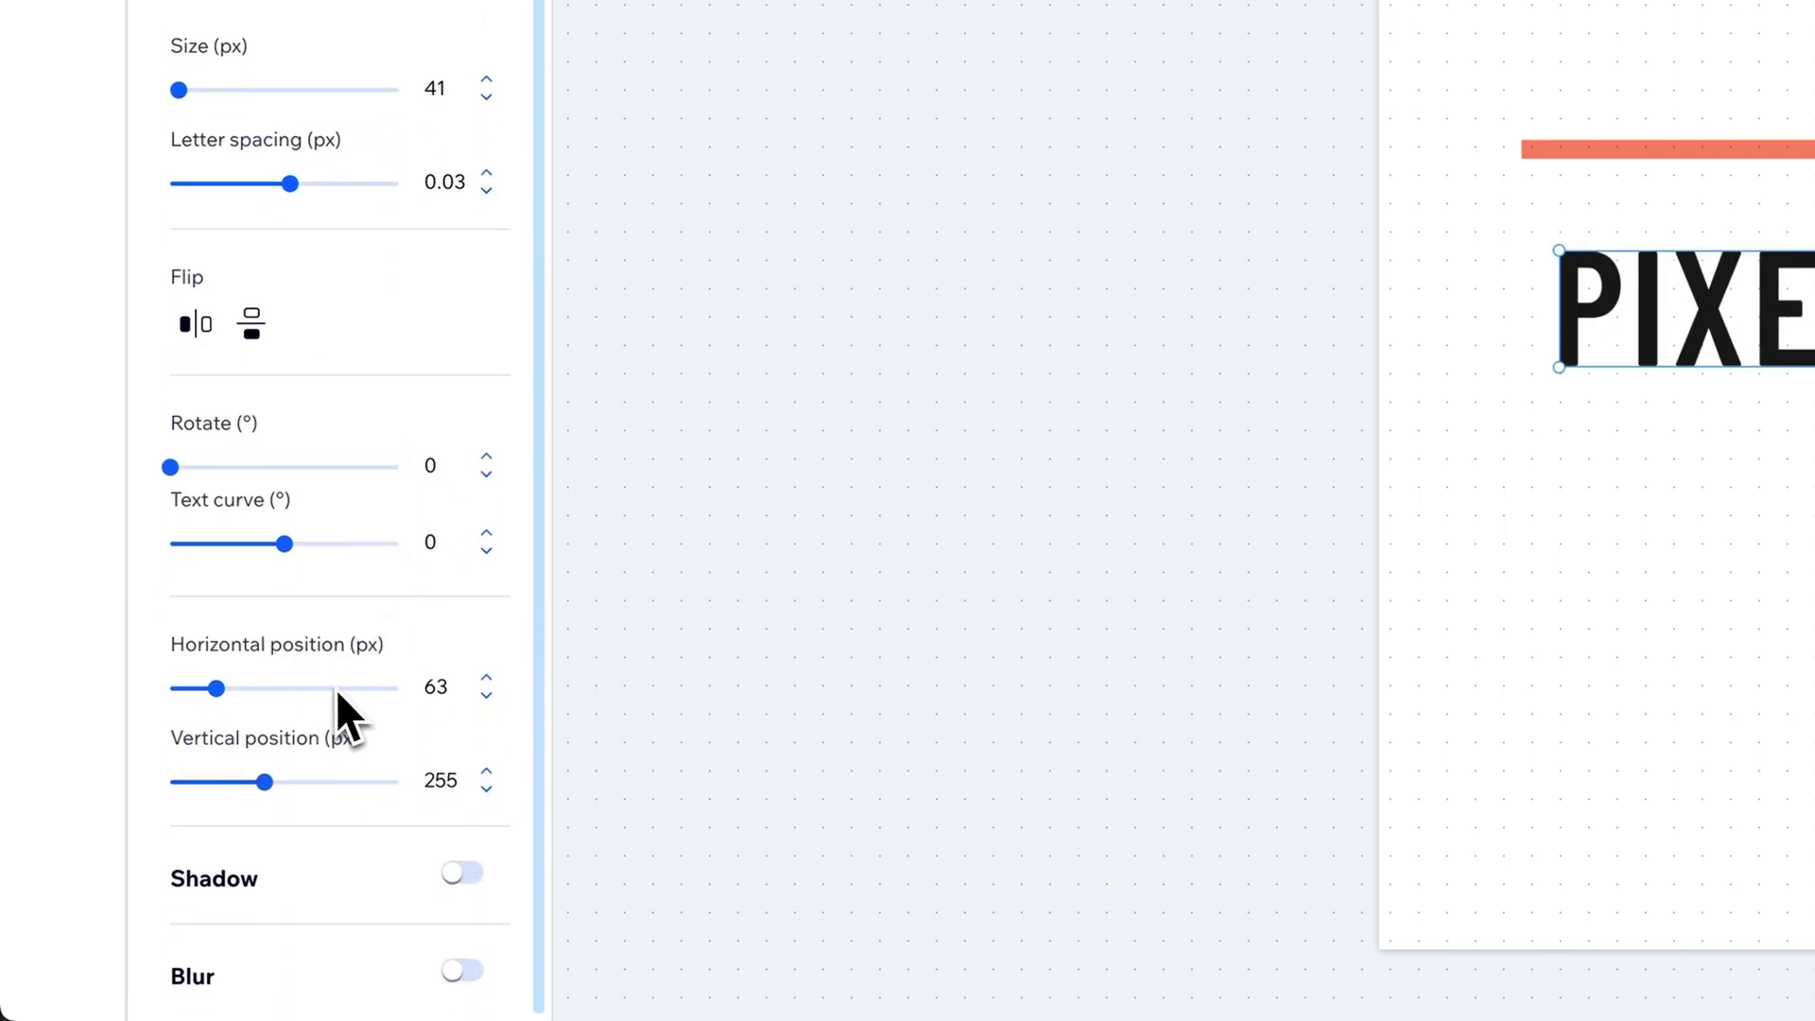
- Add a shadow to the text, remove it again, then turn on Blur
click(462, 873)
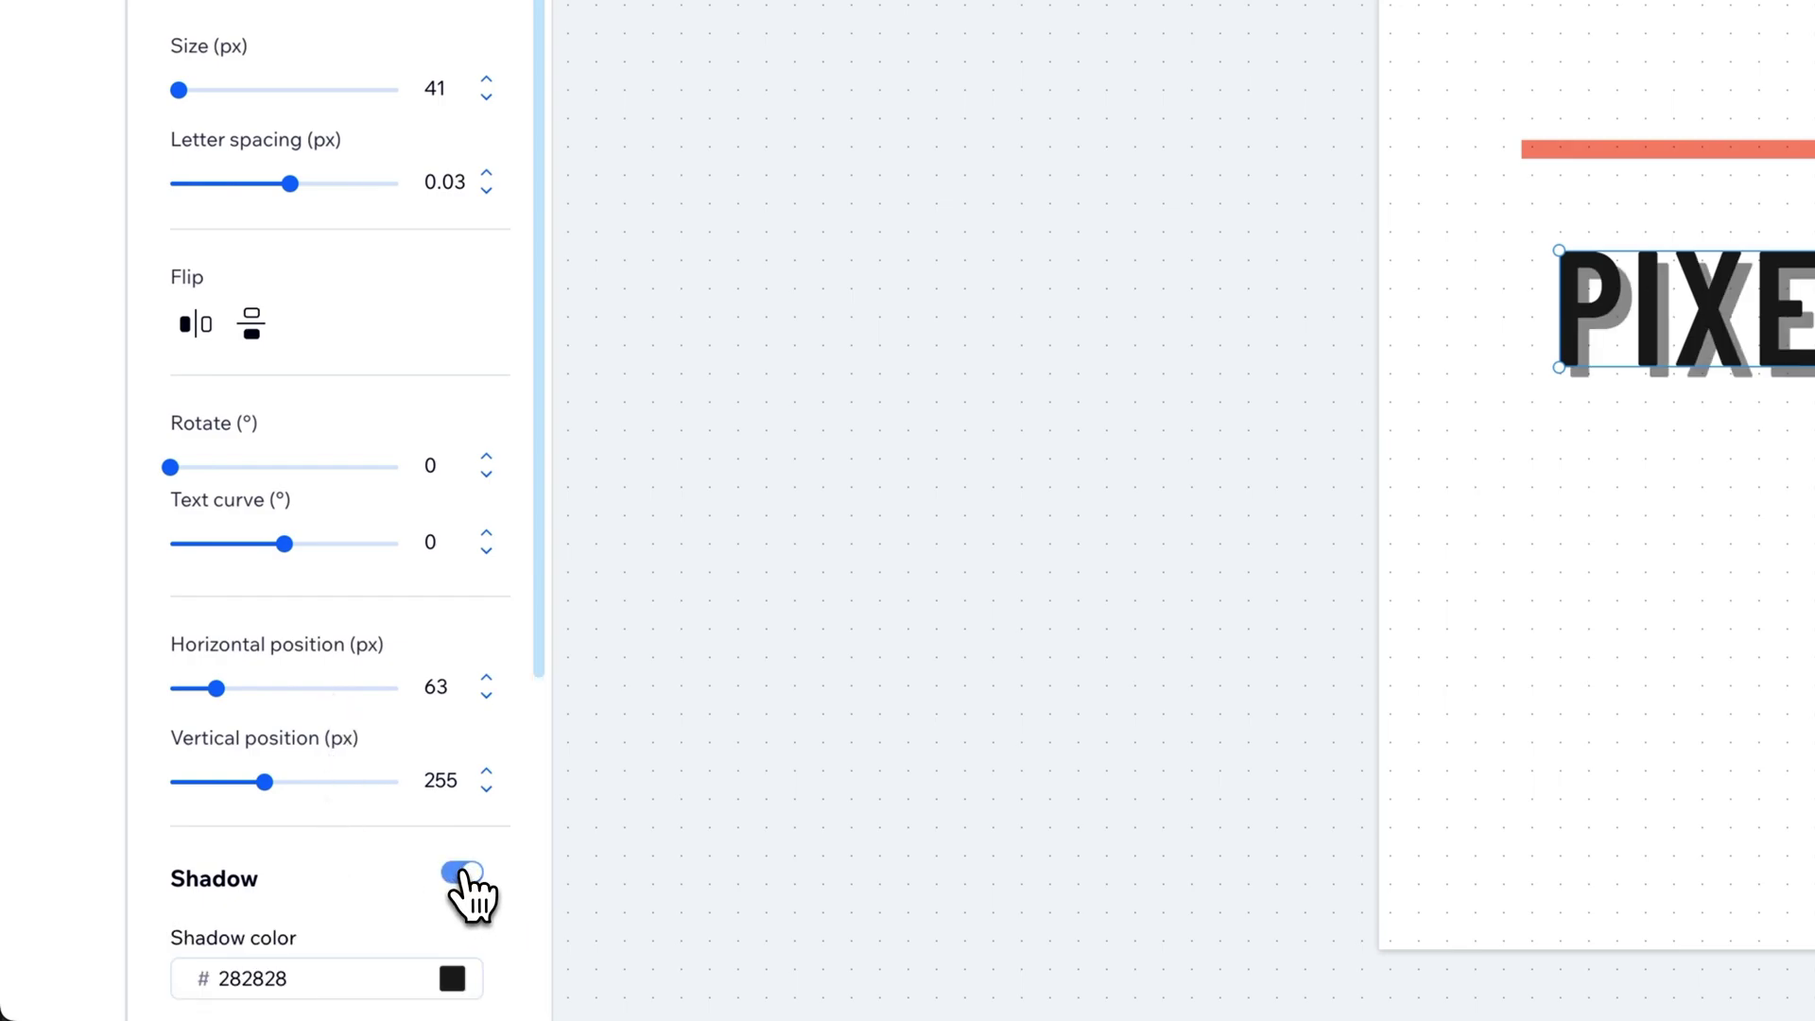
click(466, 879)
click(462, 964)
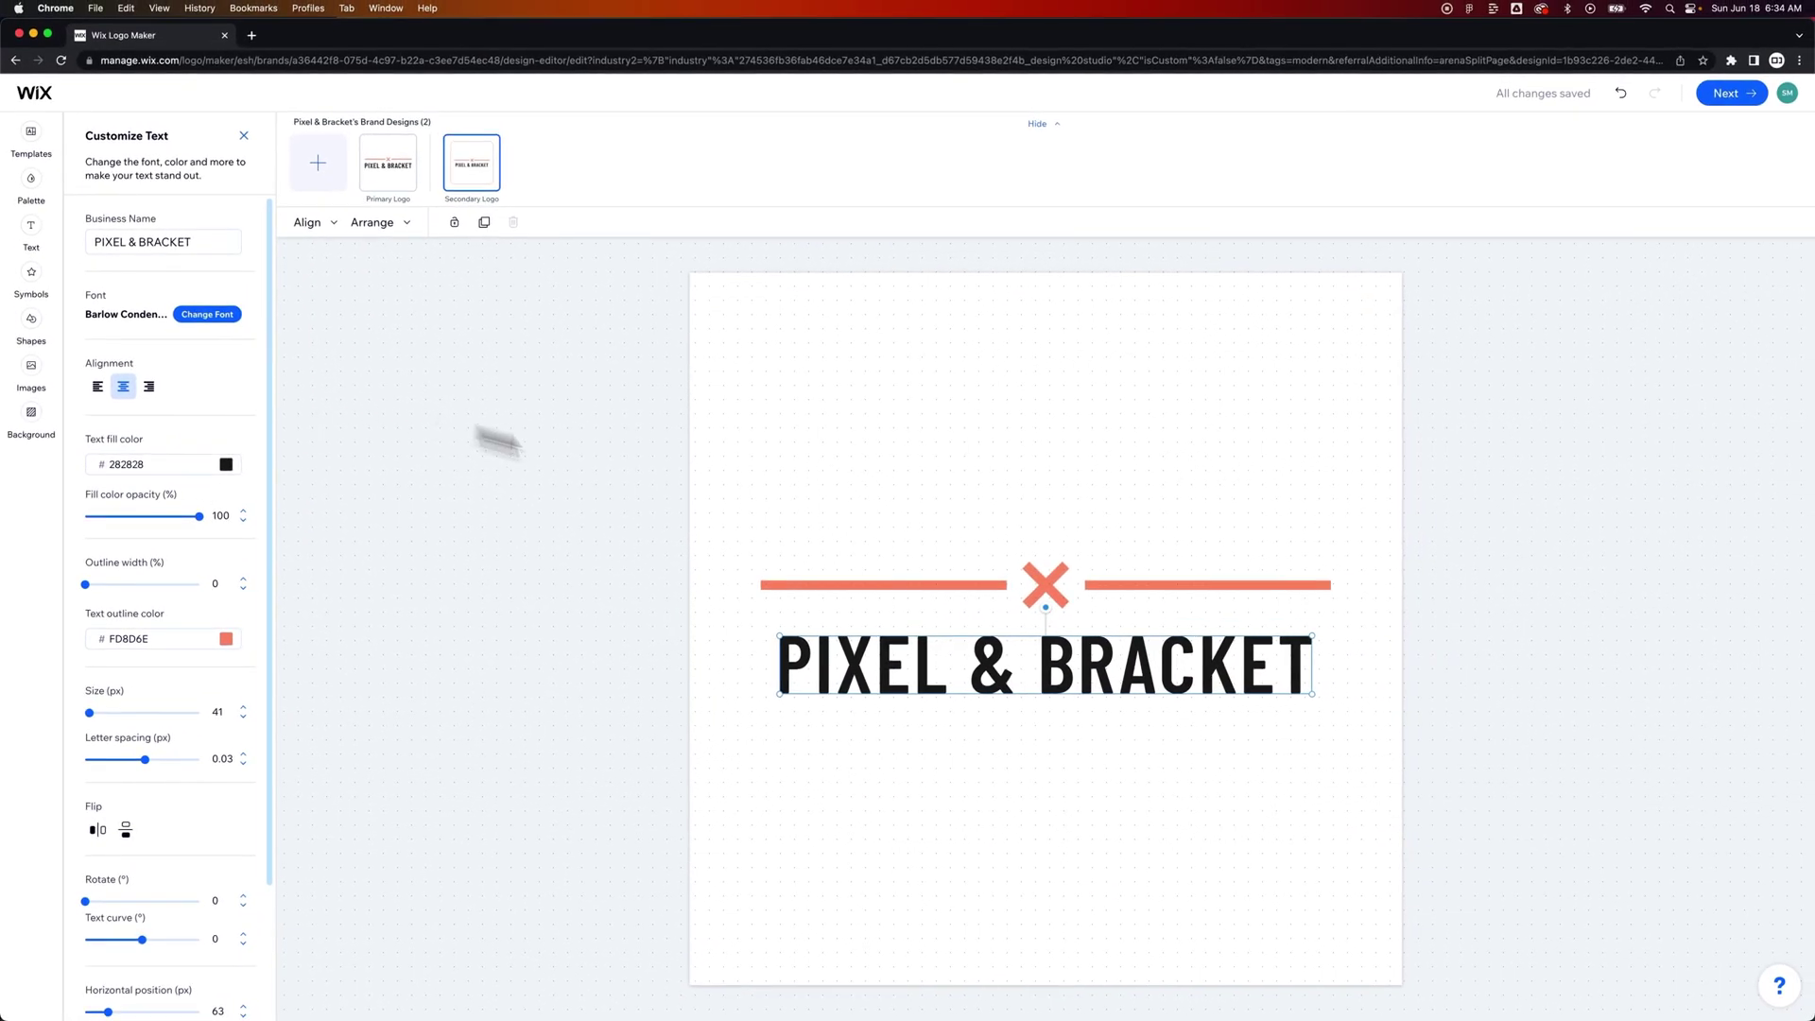
- Fill the left coral line with #282828 and browse replacement shapes for it
click(978, 586)
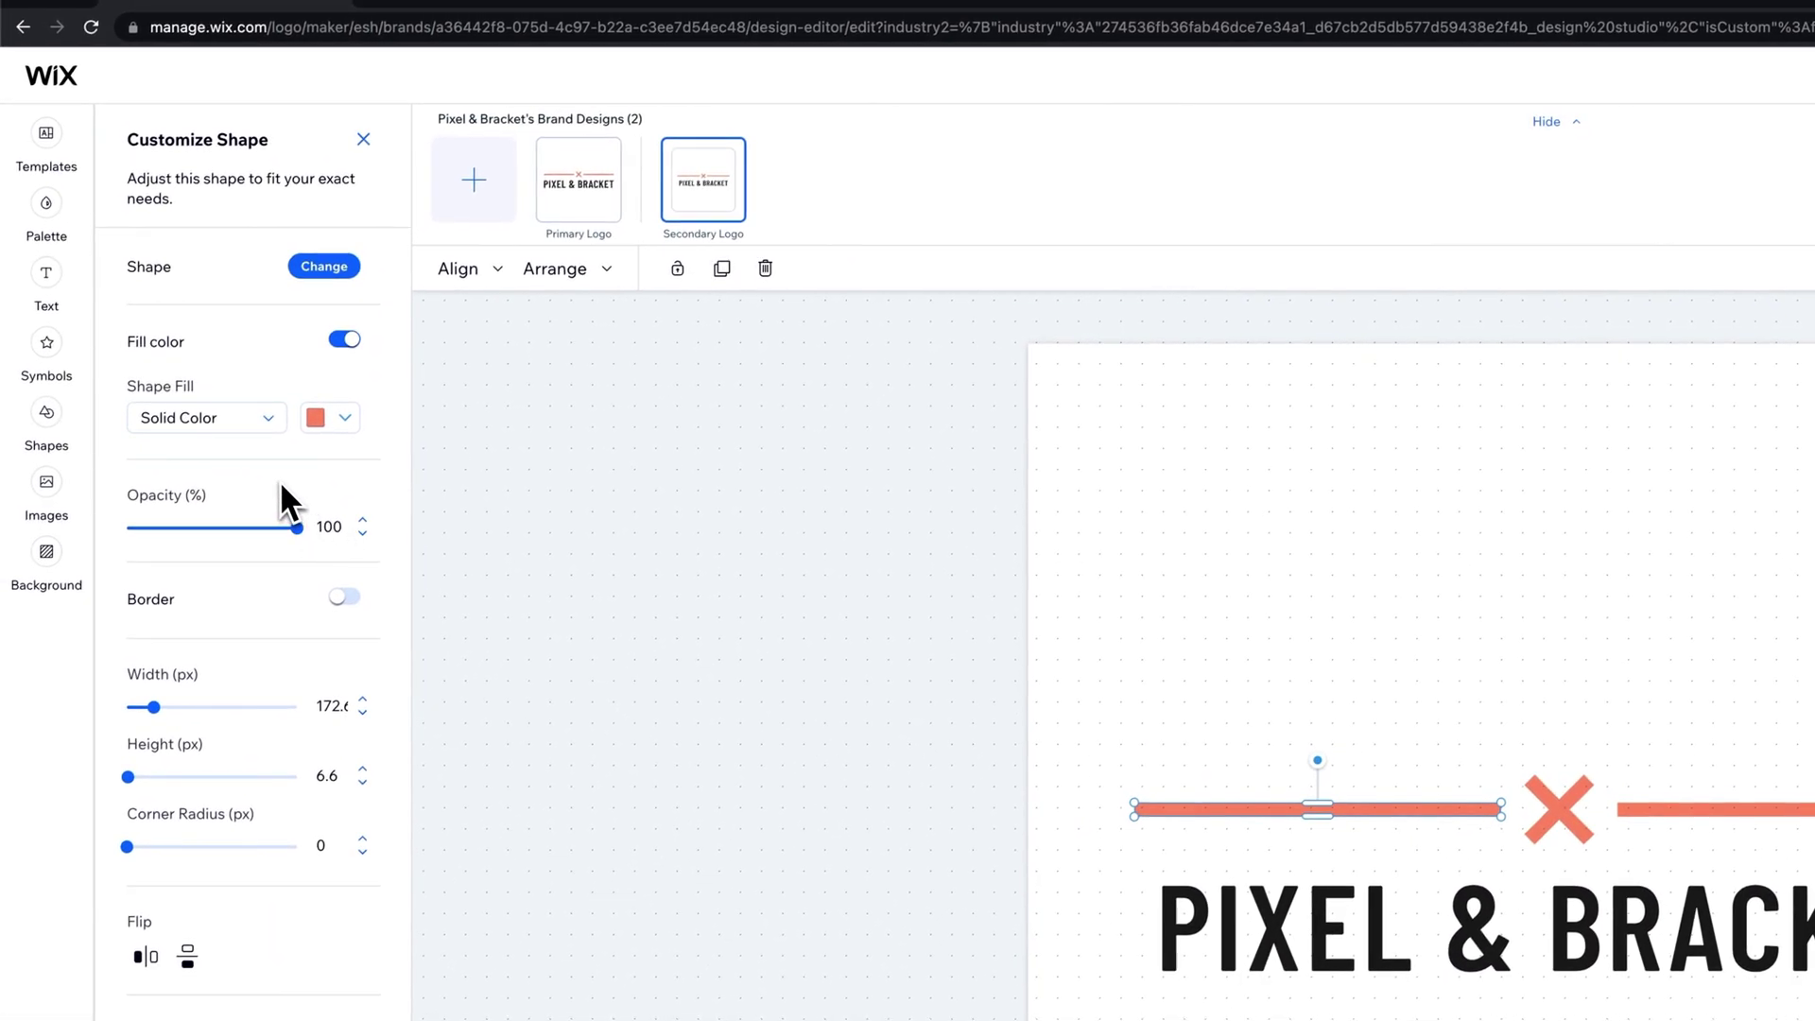
click(249, 421)
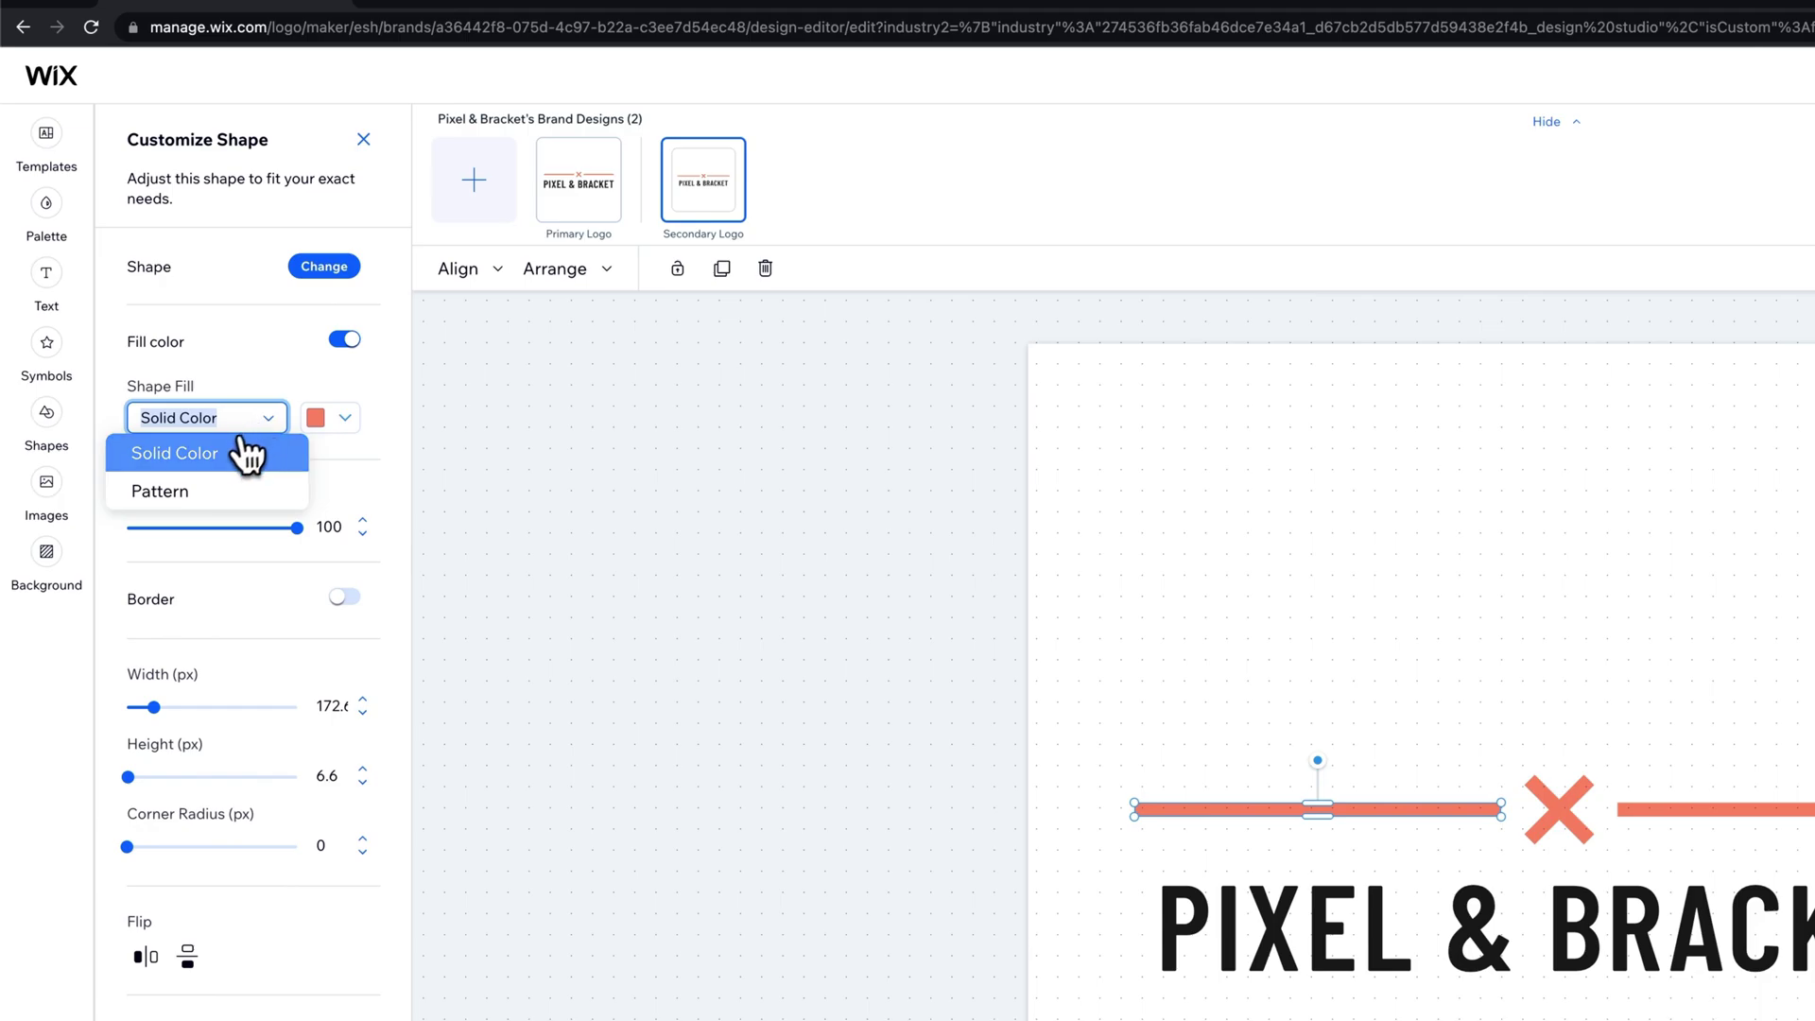
click(344, 419)
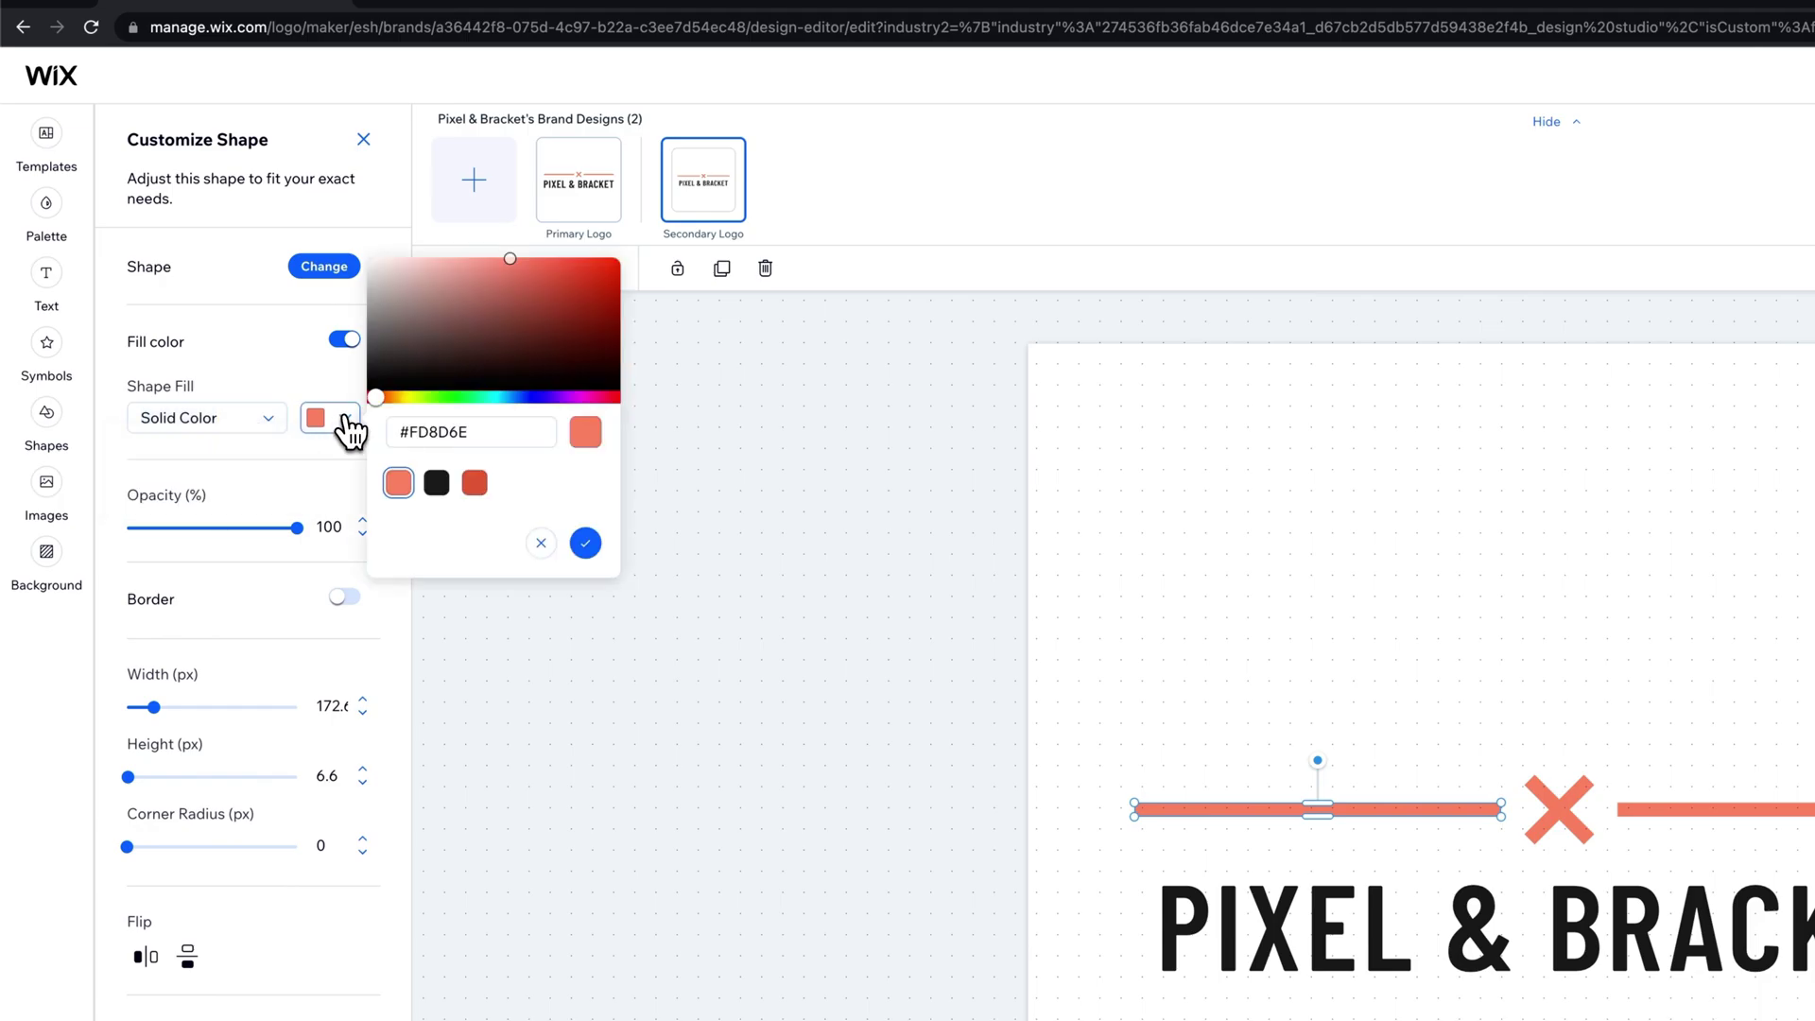
click(436, 484)
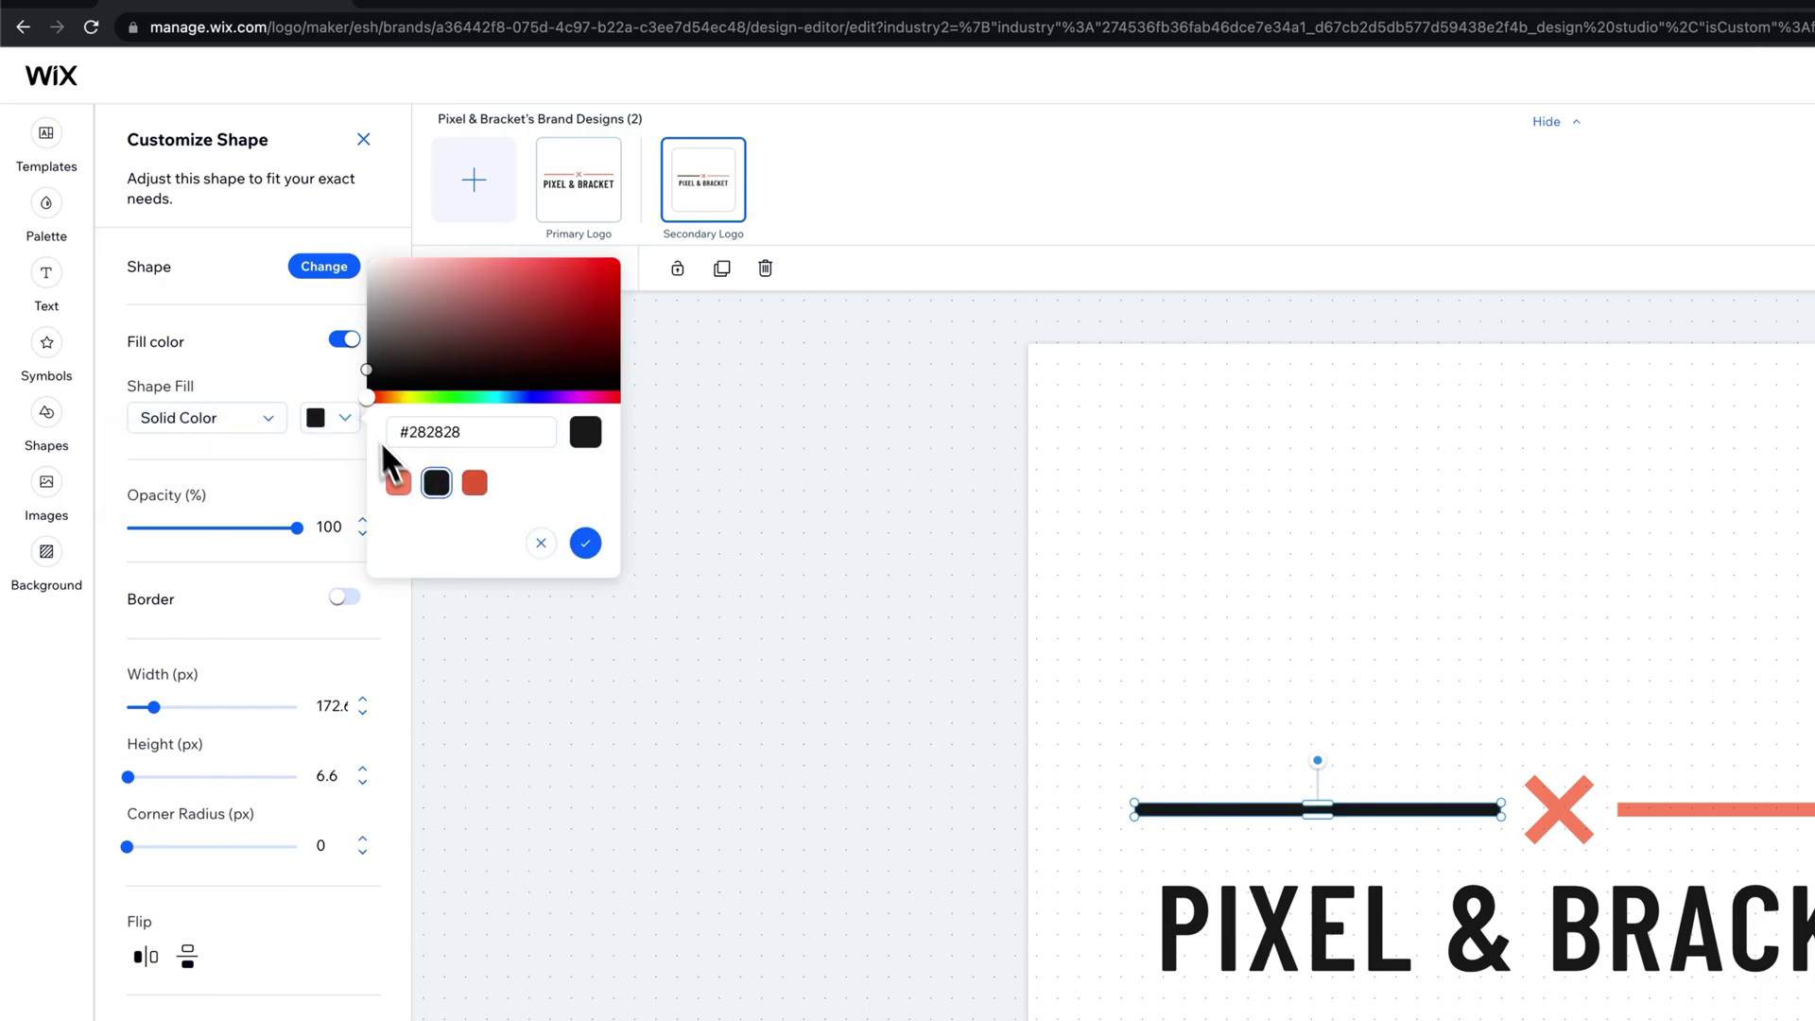
click(312, 379)
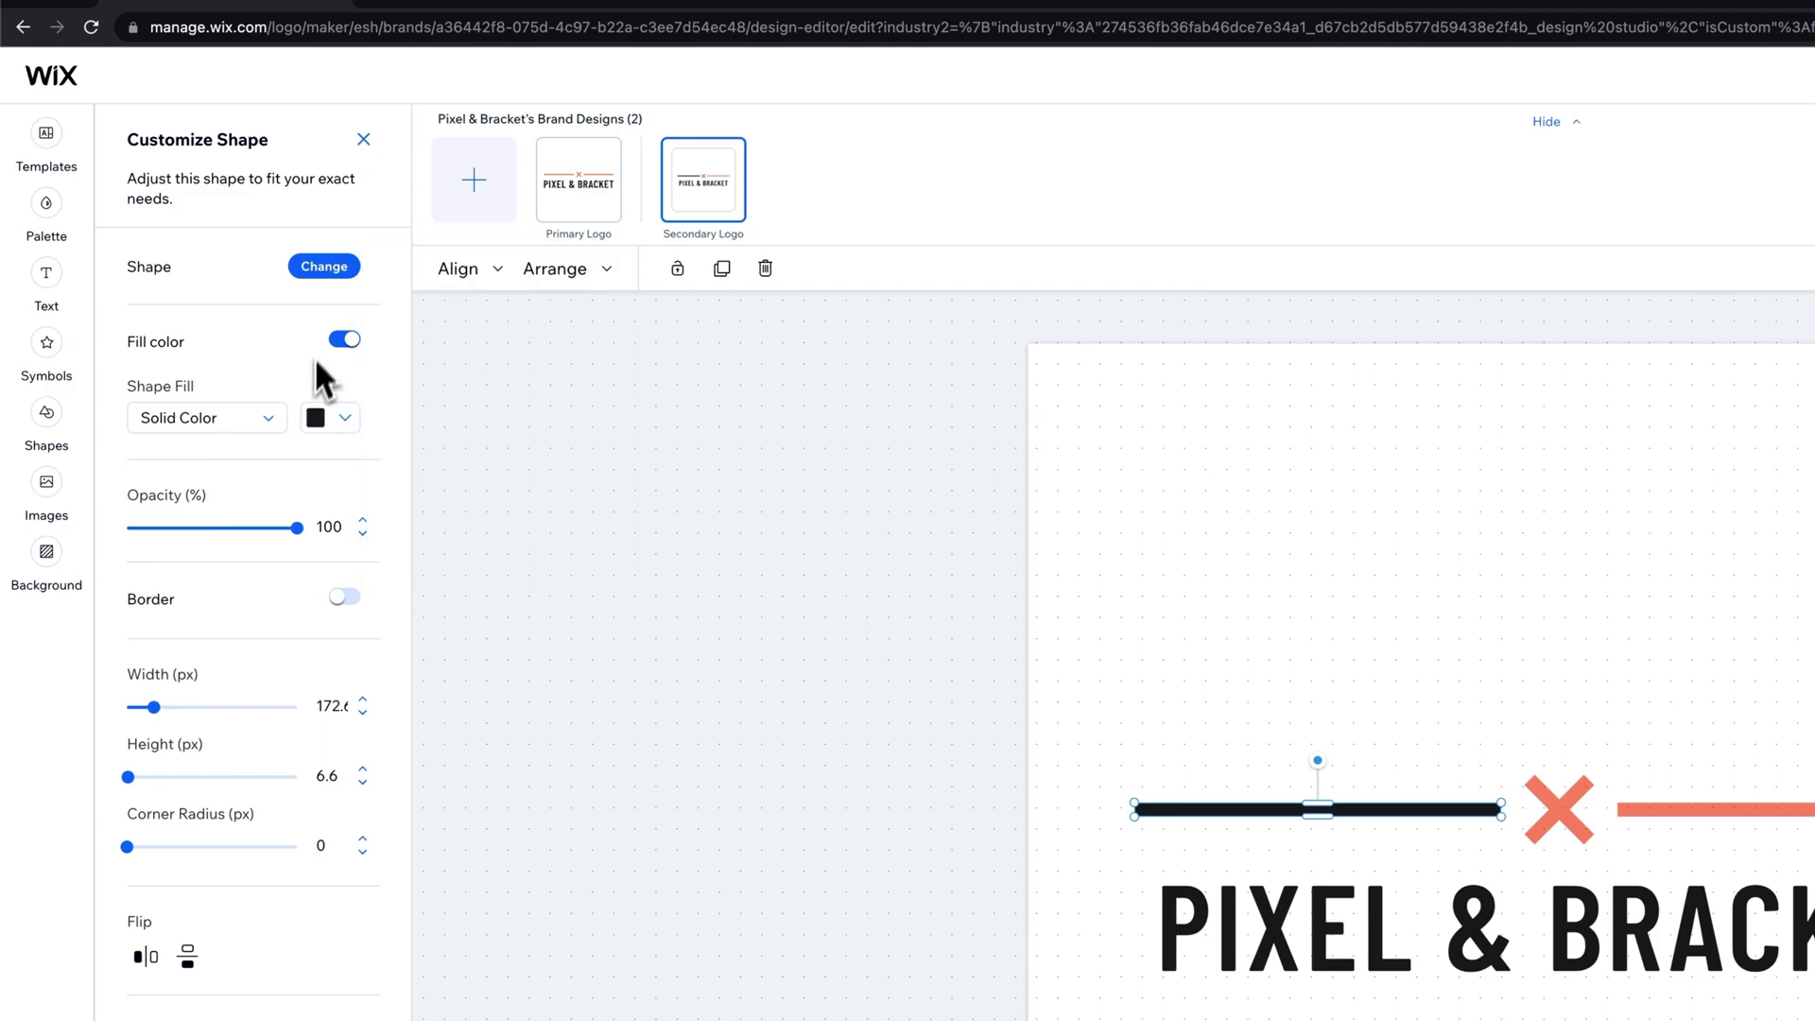
click(323, 268)
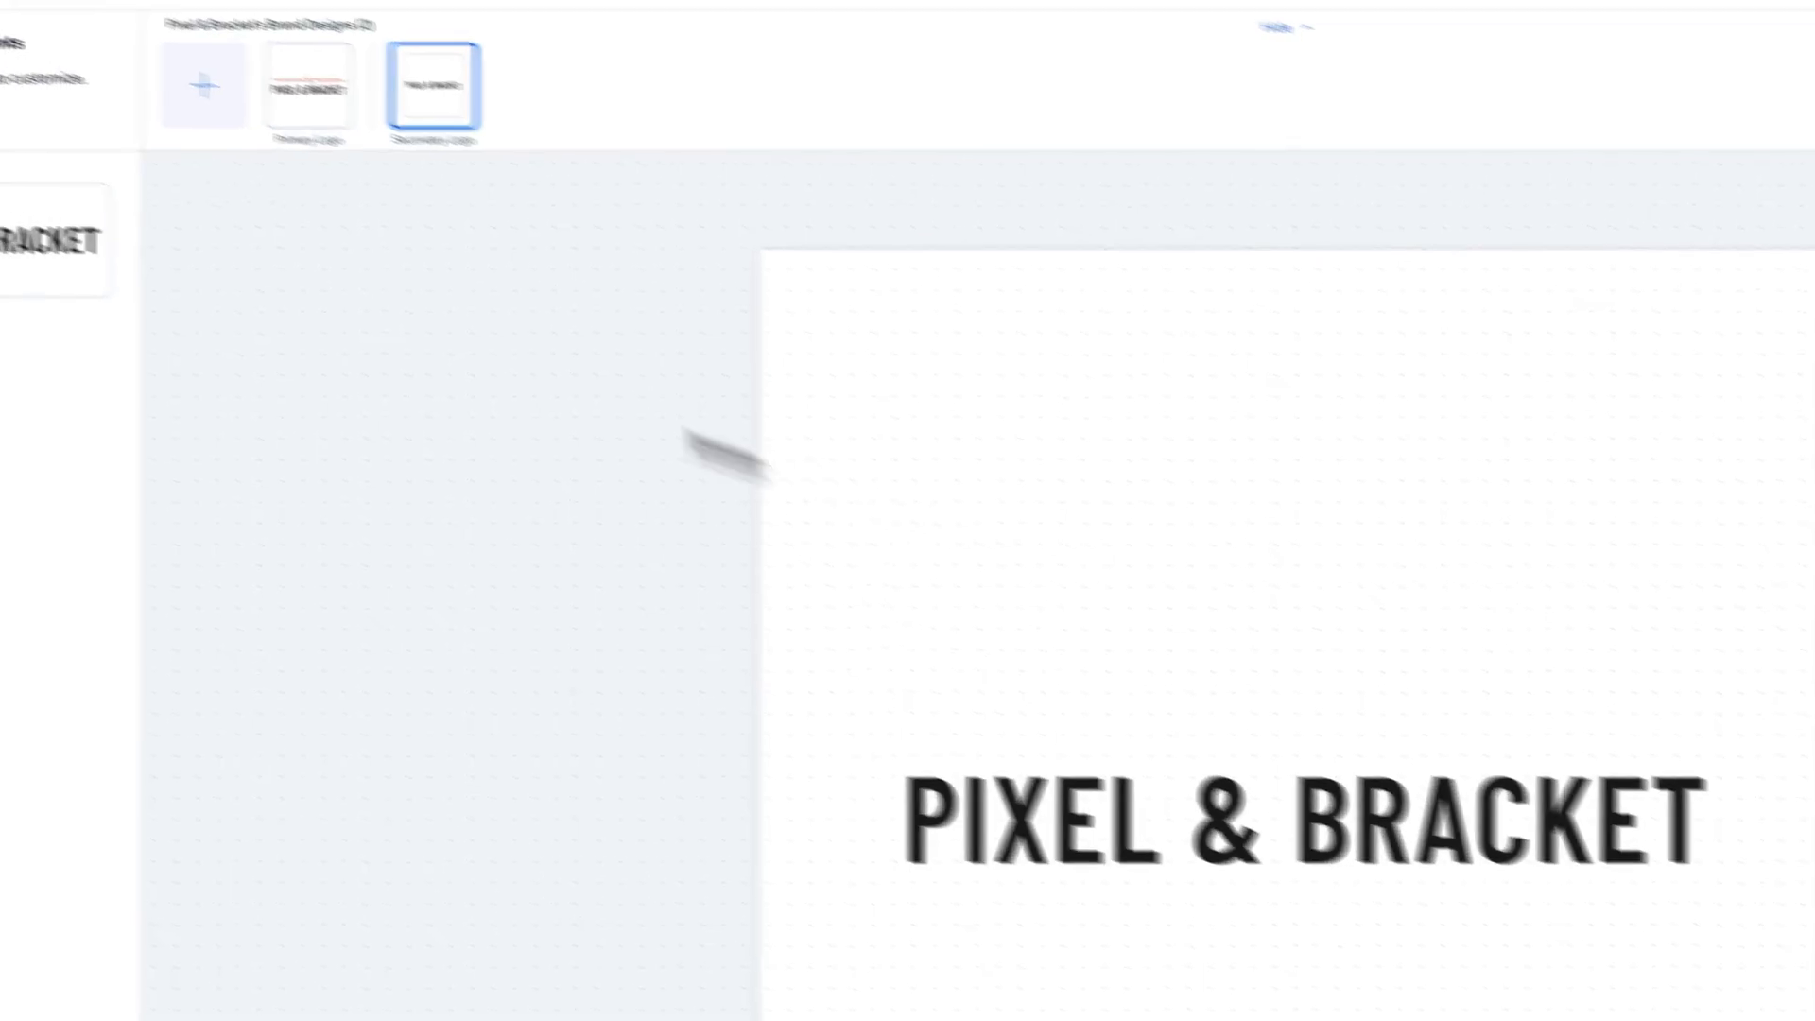
- Add a rectangle to the logo with near-black #040404 fill
click(57, 440)
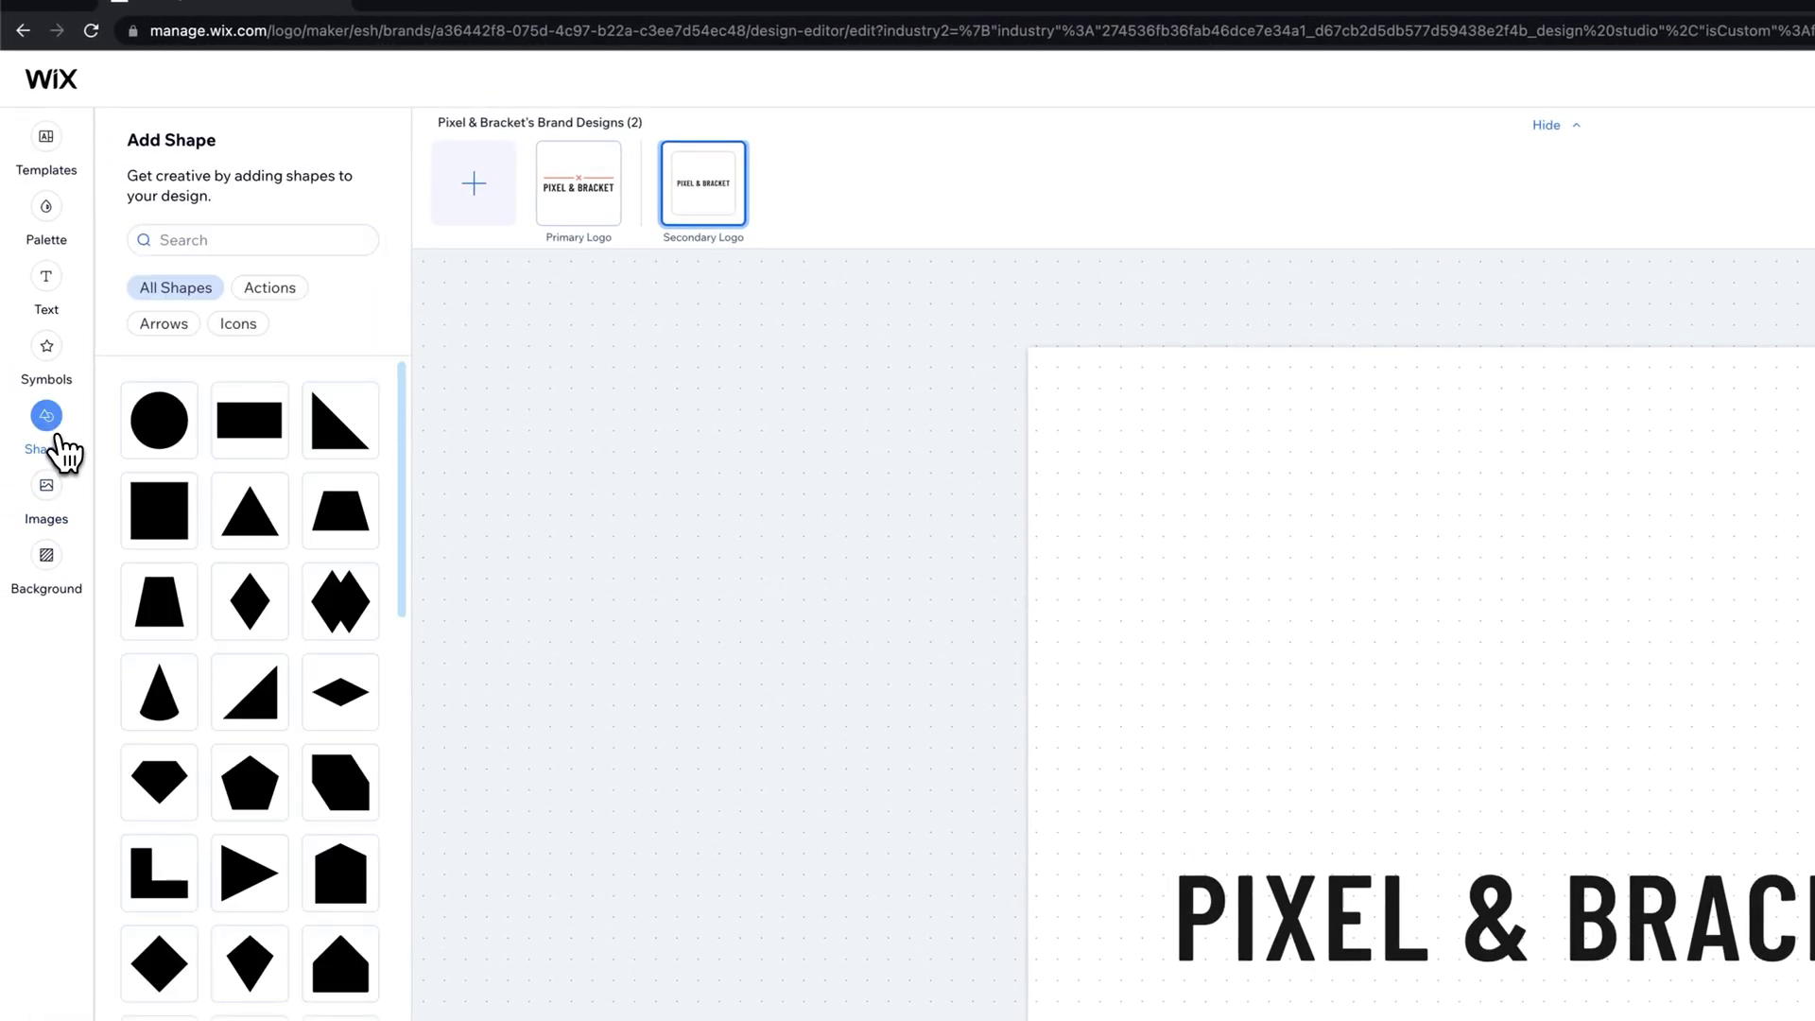
mouse_move(253, 422)
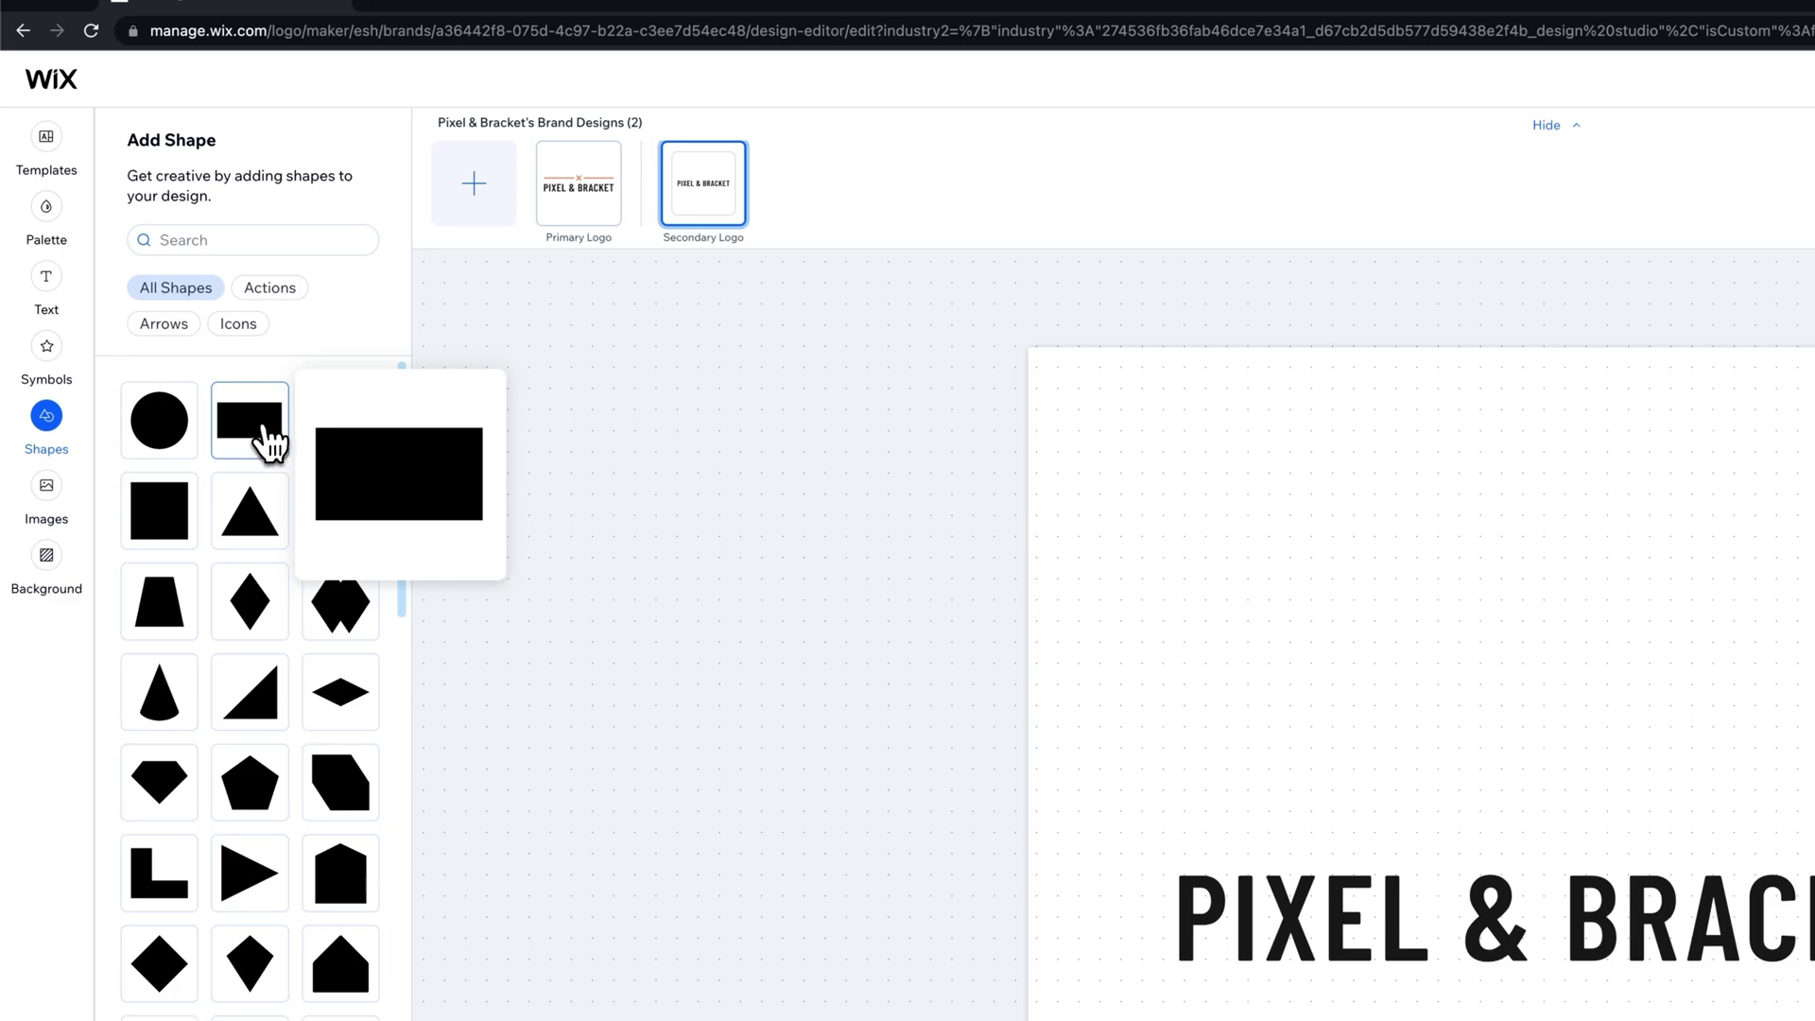
drag(265, 436, 1288, 616)
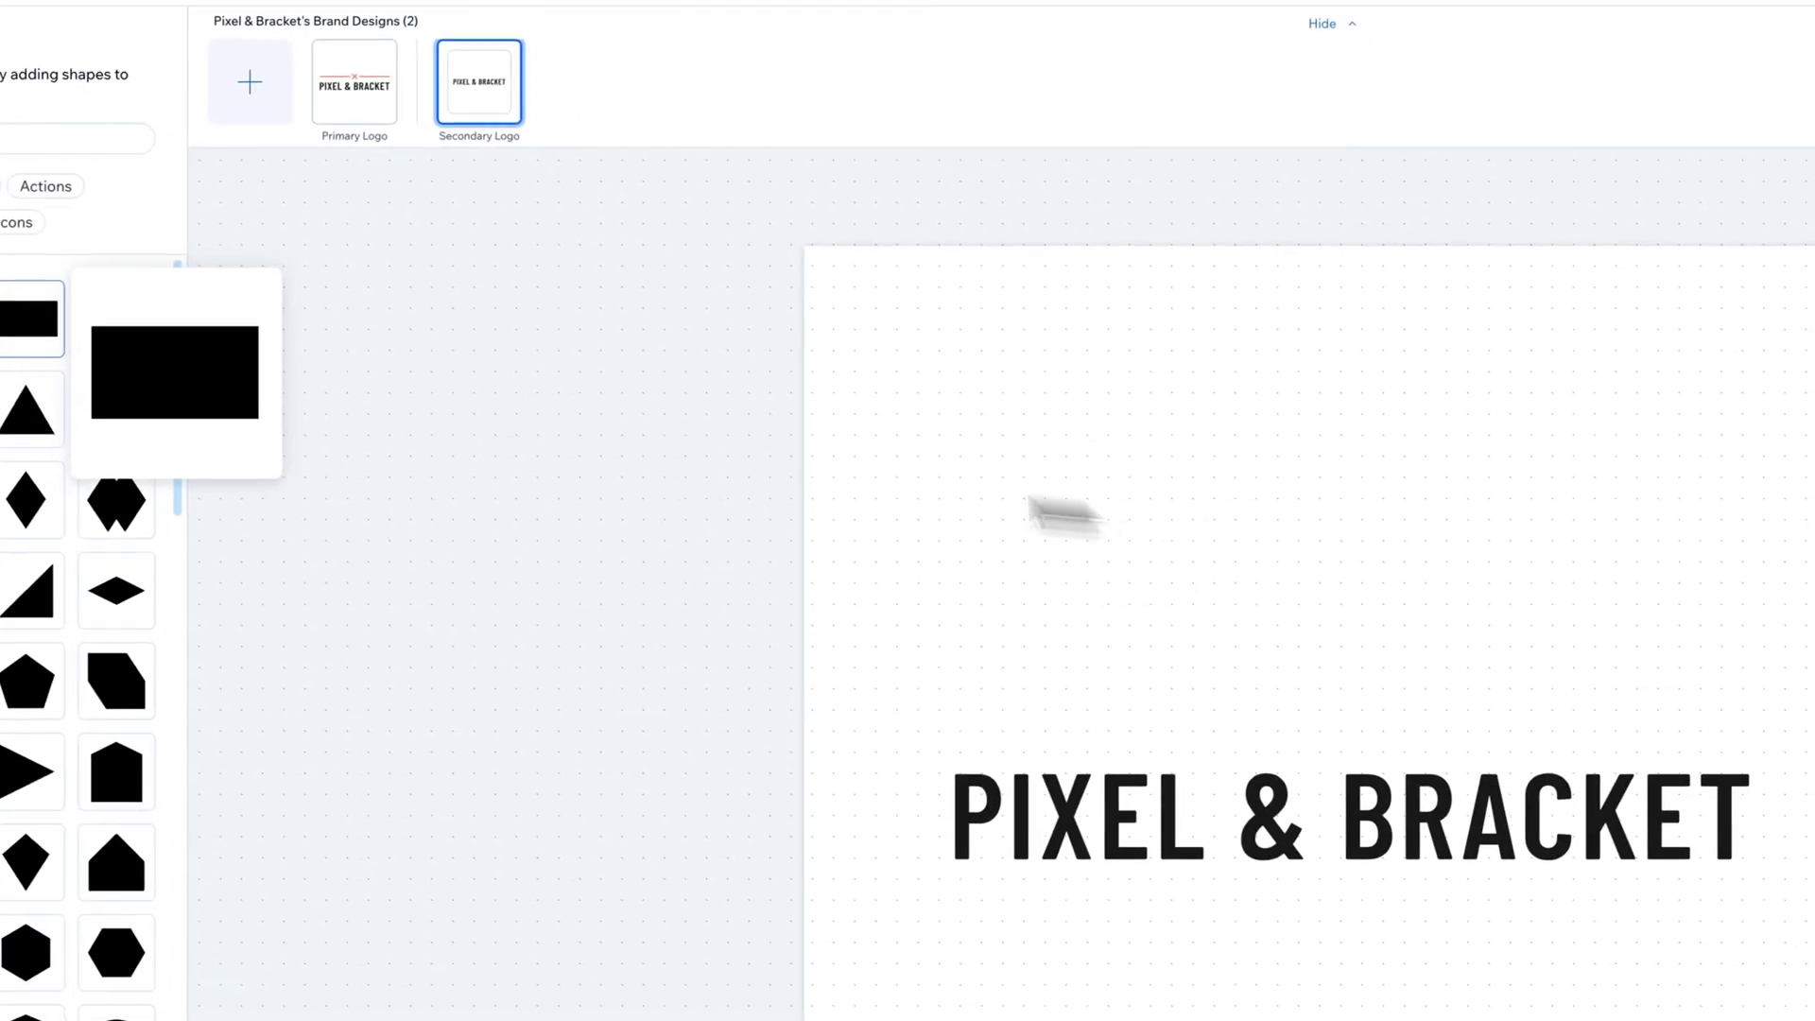
click(43, 322)
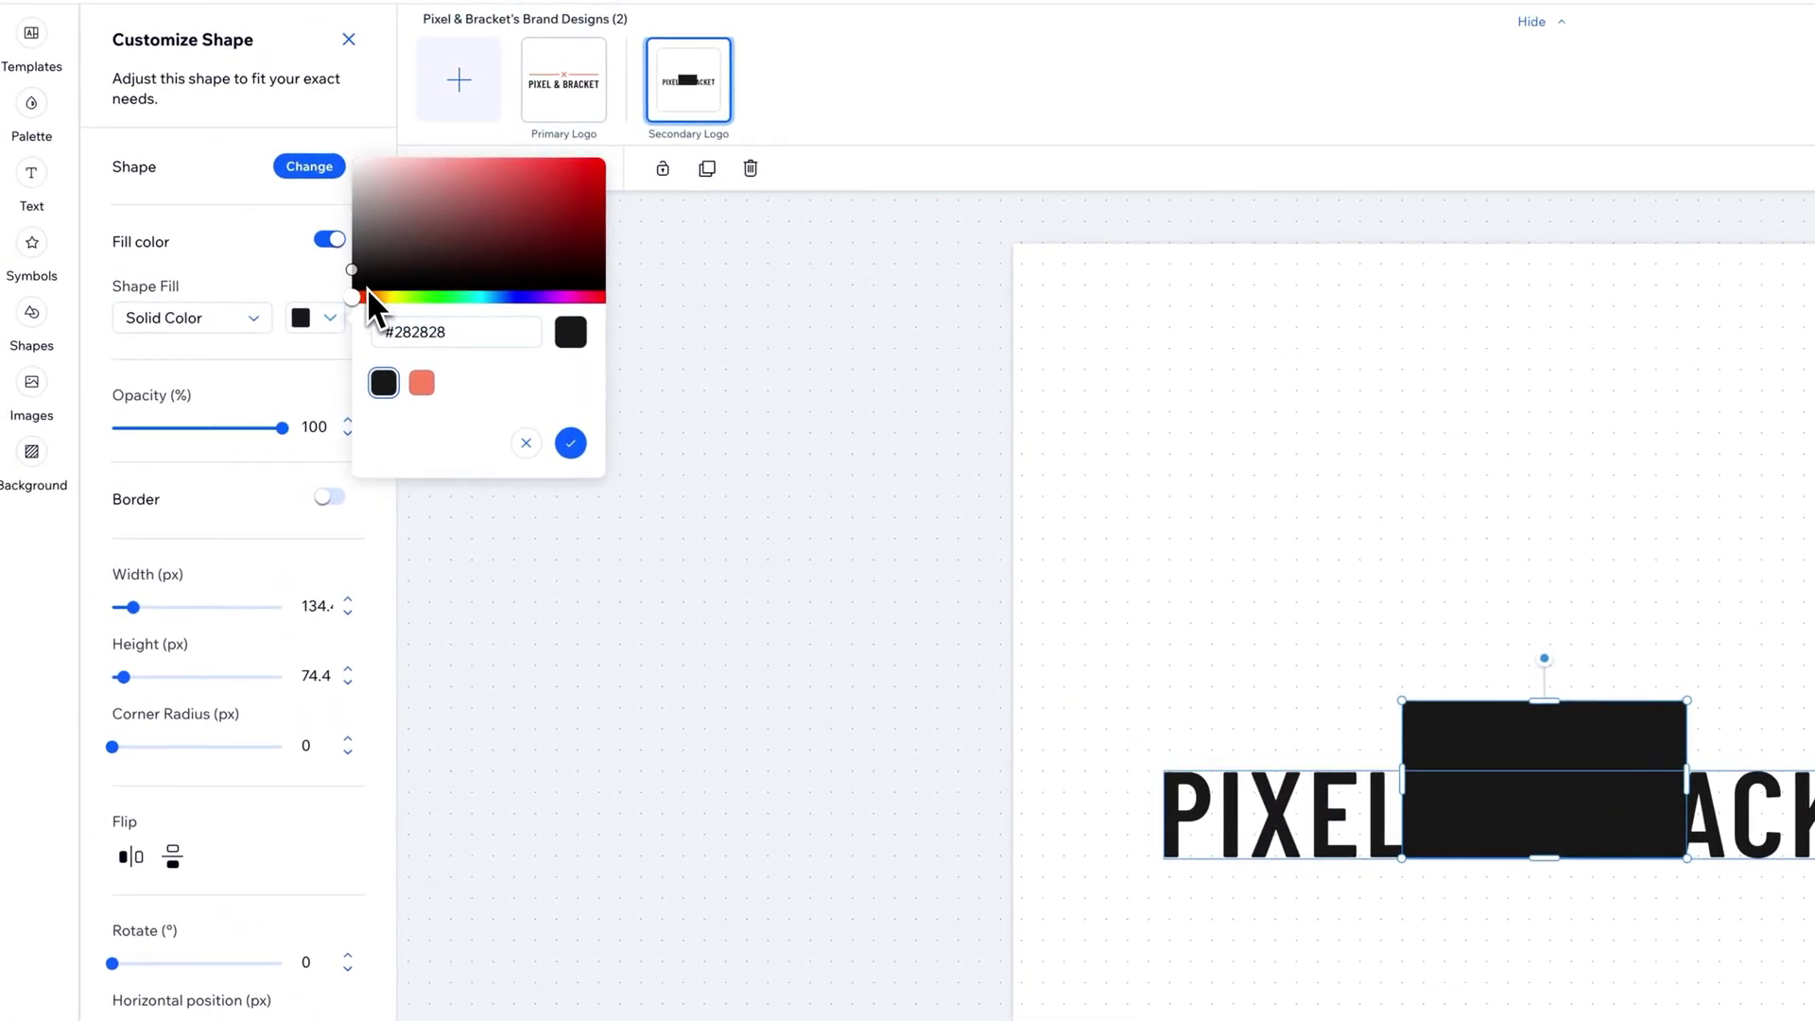
drag(334, 278, 300, 275)
click(1281, 697)
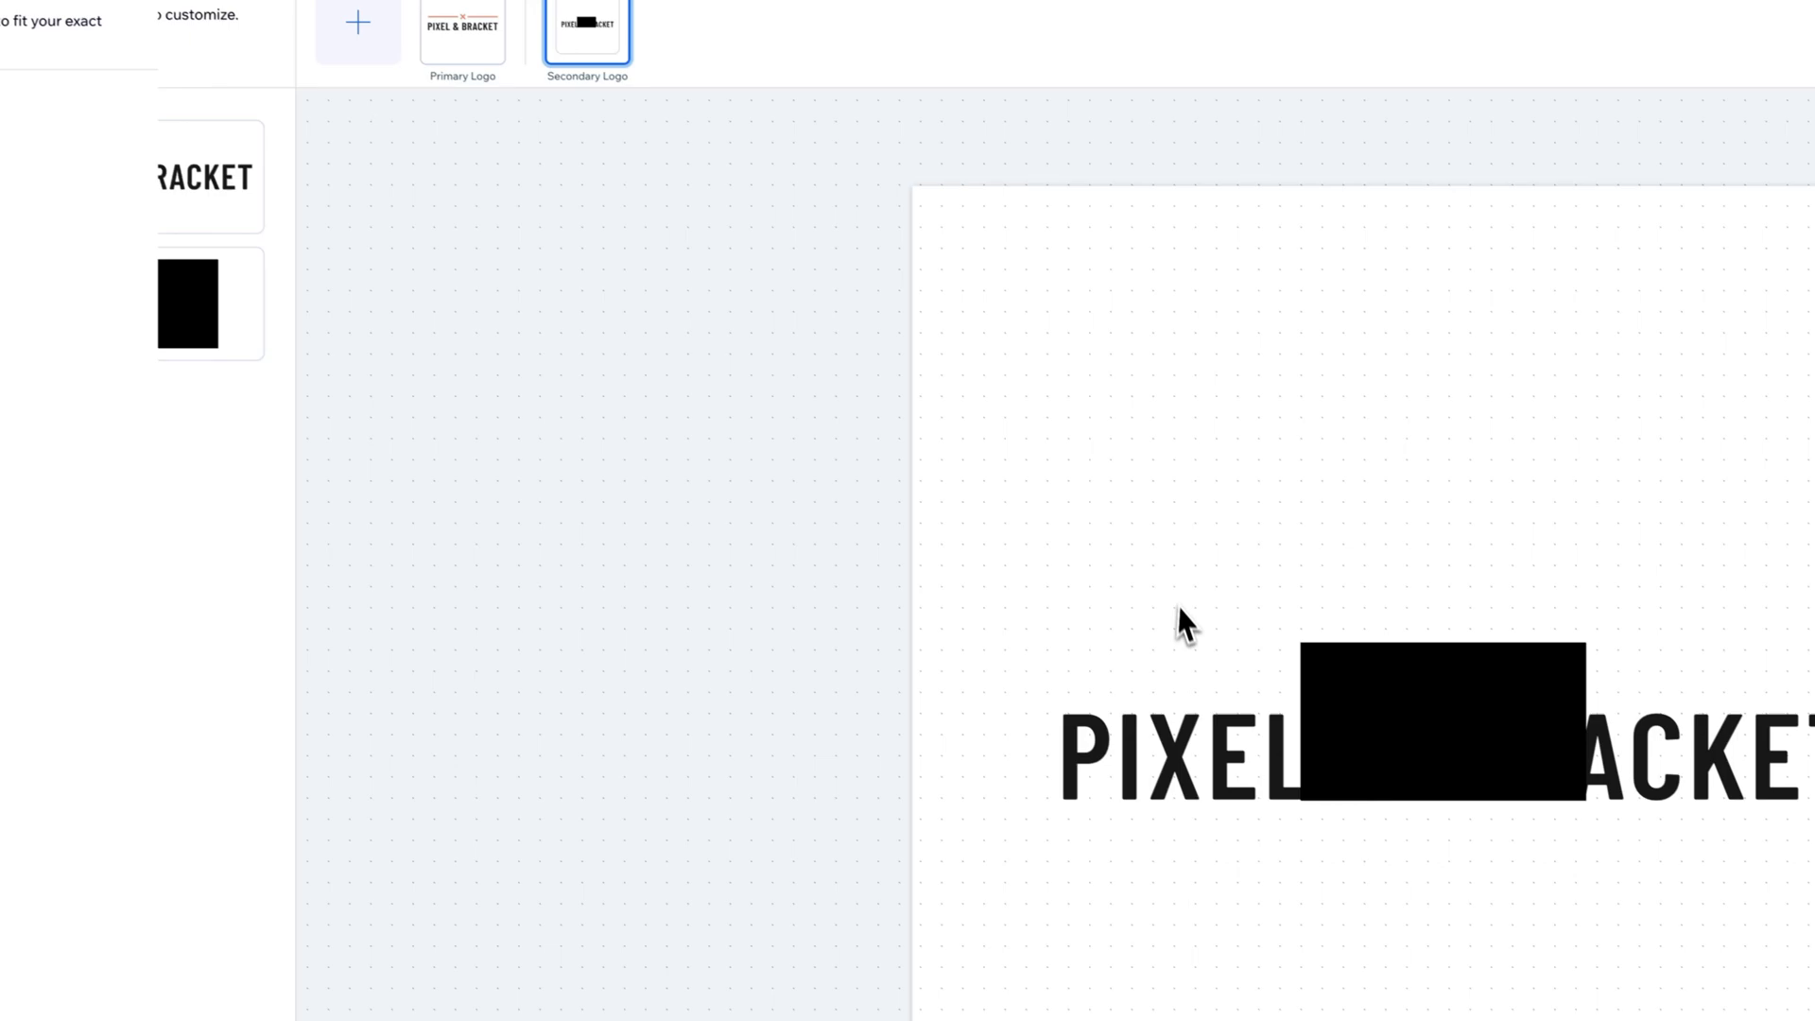
- Colour the PIXEL & BRACKET text #040404 and narrow the rectangle to 25.9 × 57.6 px
click(1324, 813)
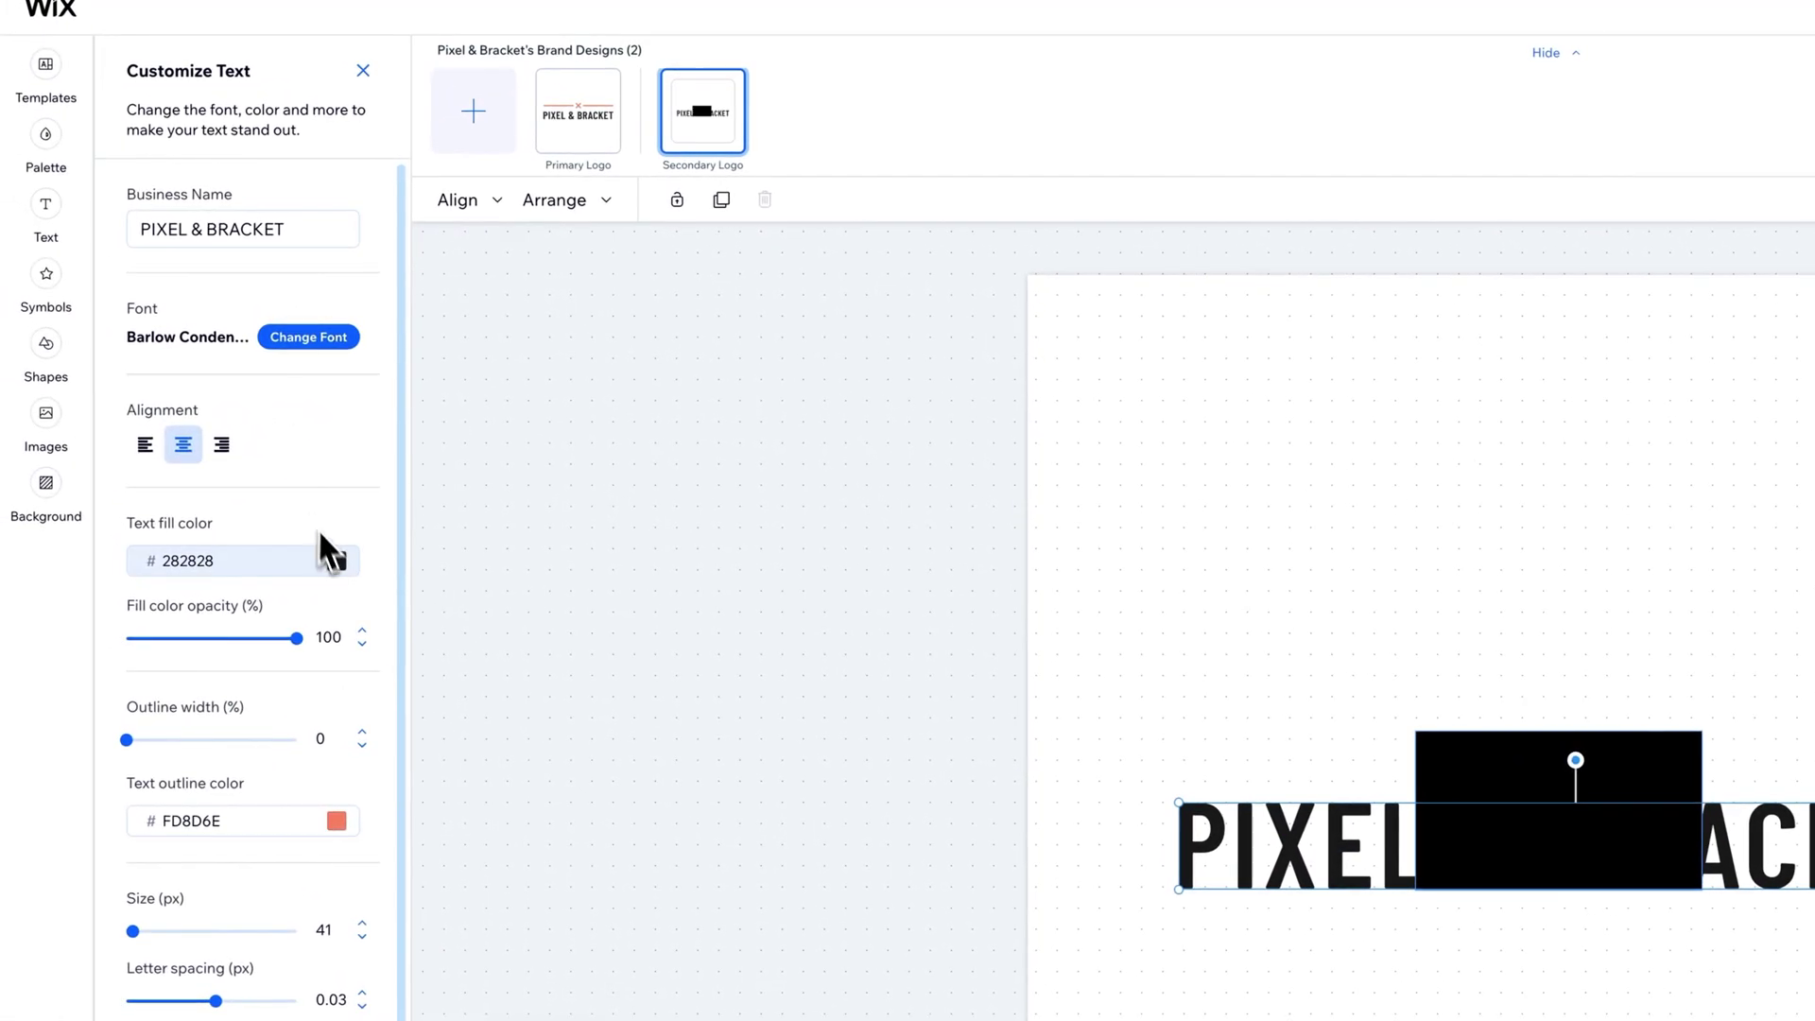
click(292, 527)
click(361, 528)
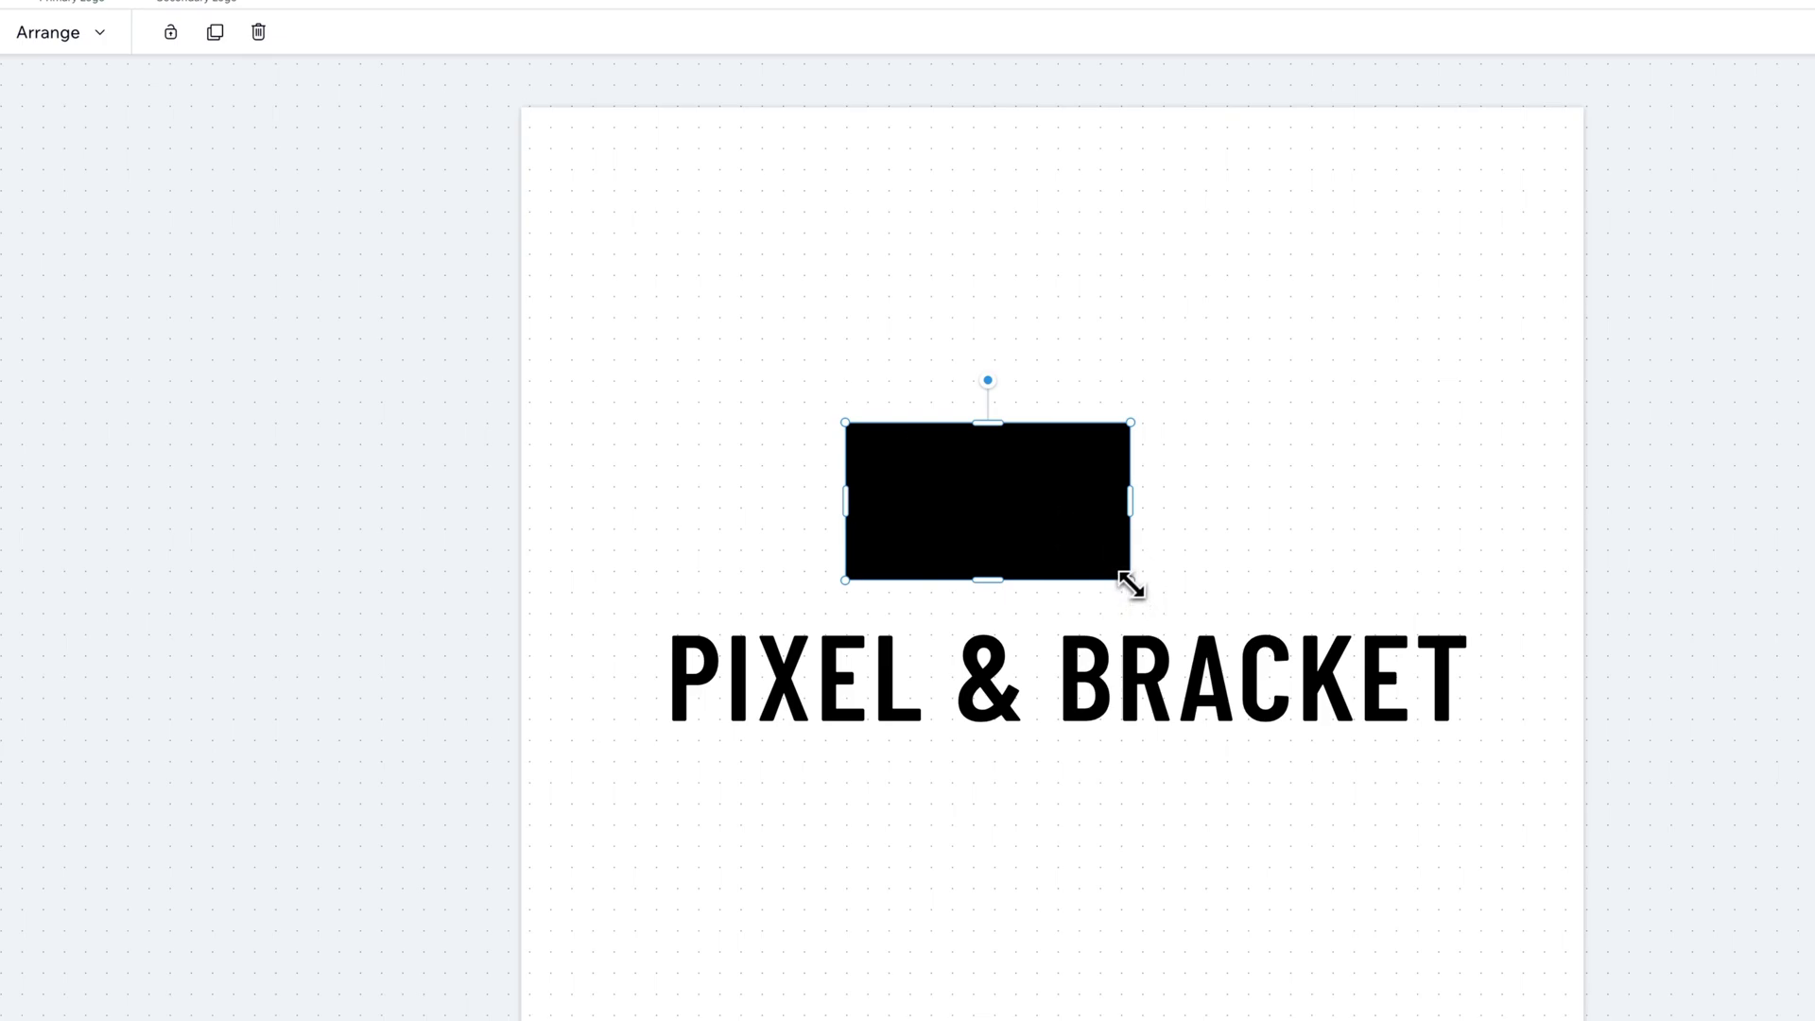
drag(1130, 585, 895, 493)
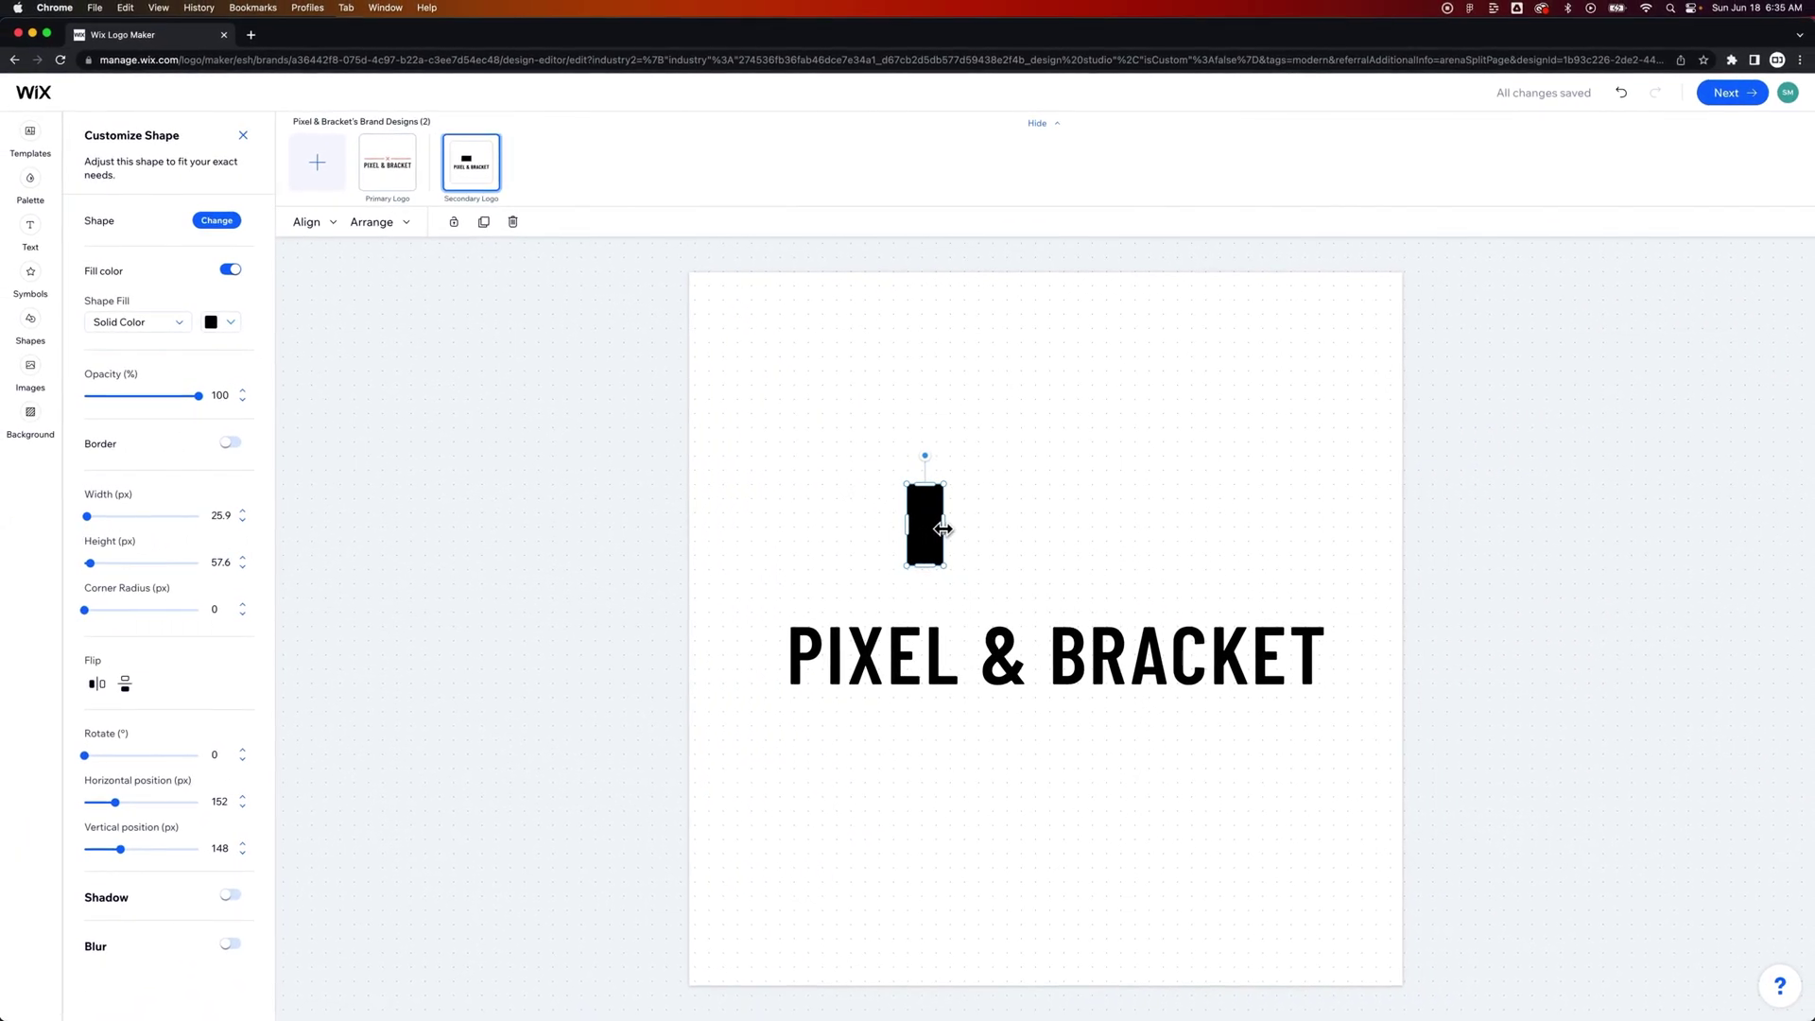
- Narrow the black rectangle into a thin vertical bar for the bracket icon
mouse_move(943, 528)
mouse_down()
mouse_move(909, 548)
mouse_move(933, 540)
mouse_up()
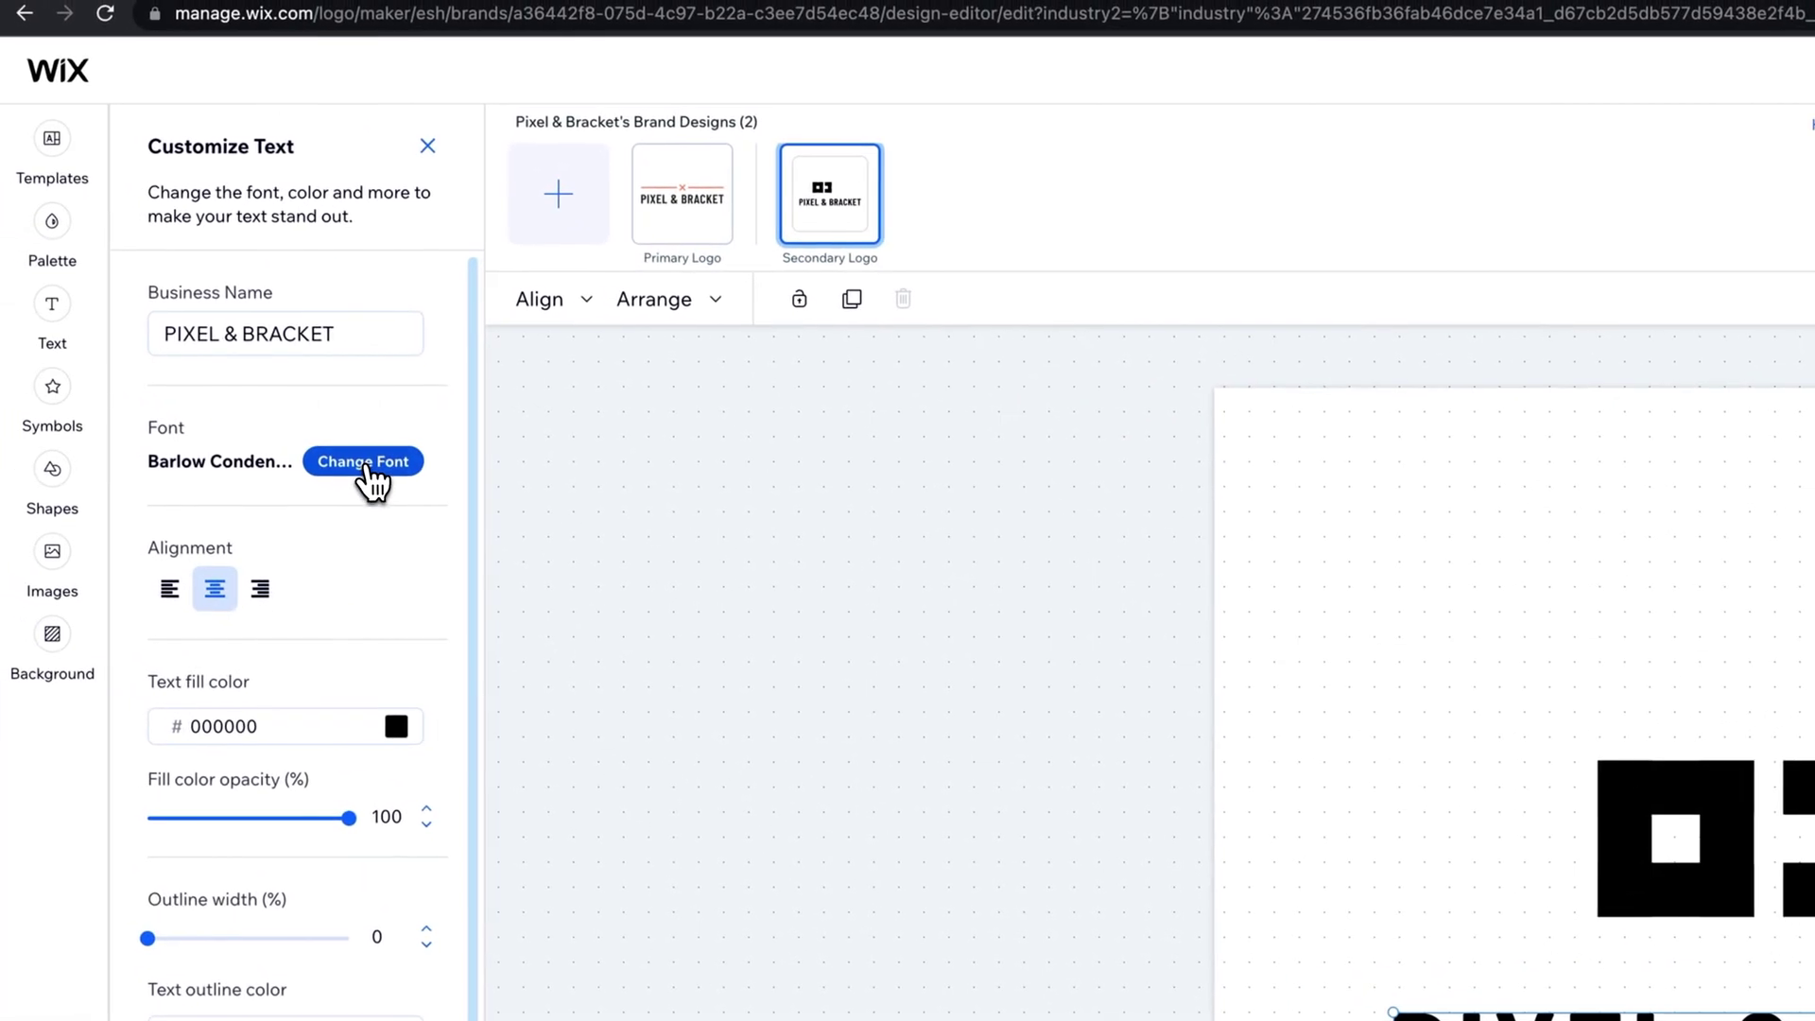
- Change the text font to Inter Black and set its size to 34 px
click(346, 455)
click(293, 190)
text(in)
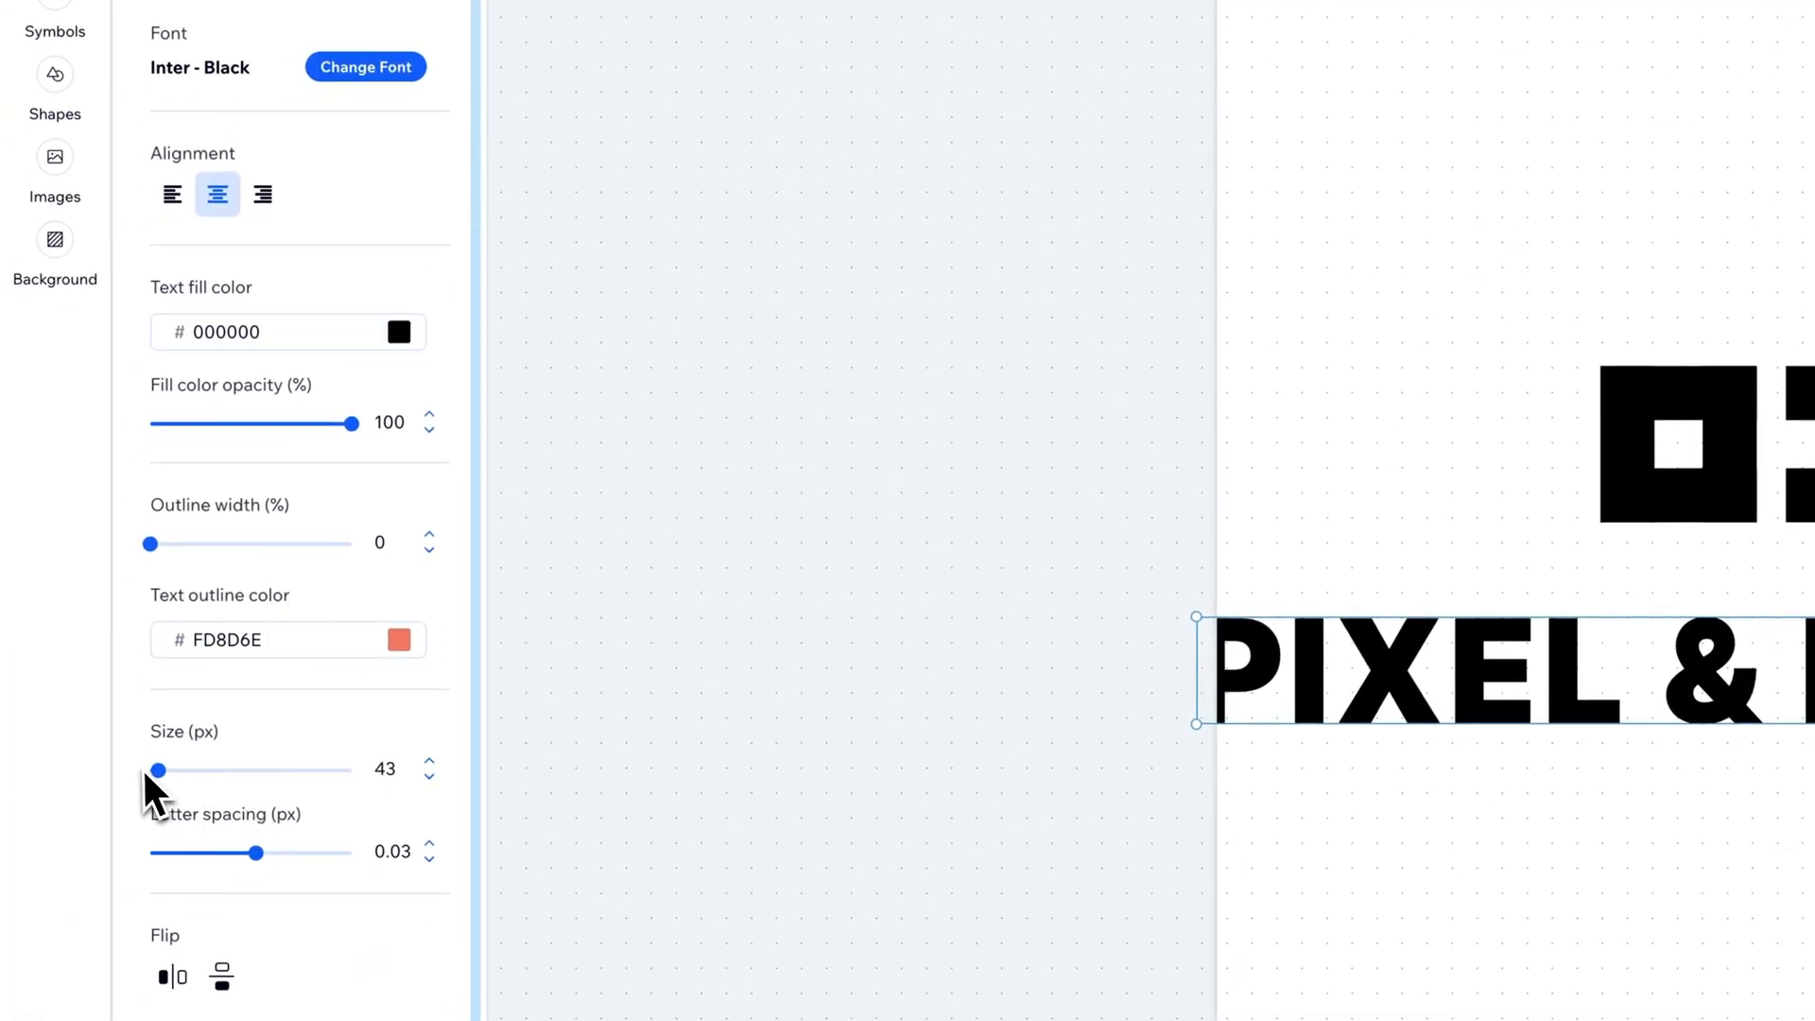
click(377, 770)
text(34)
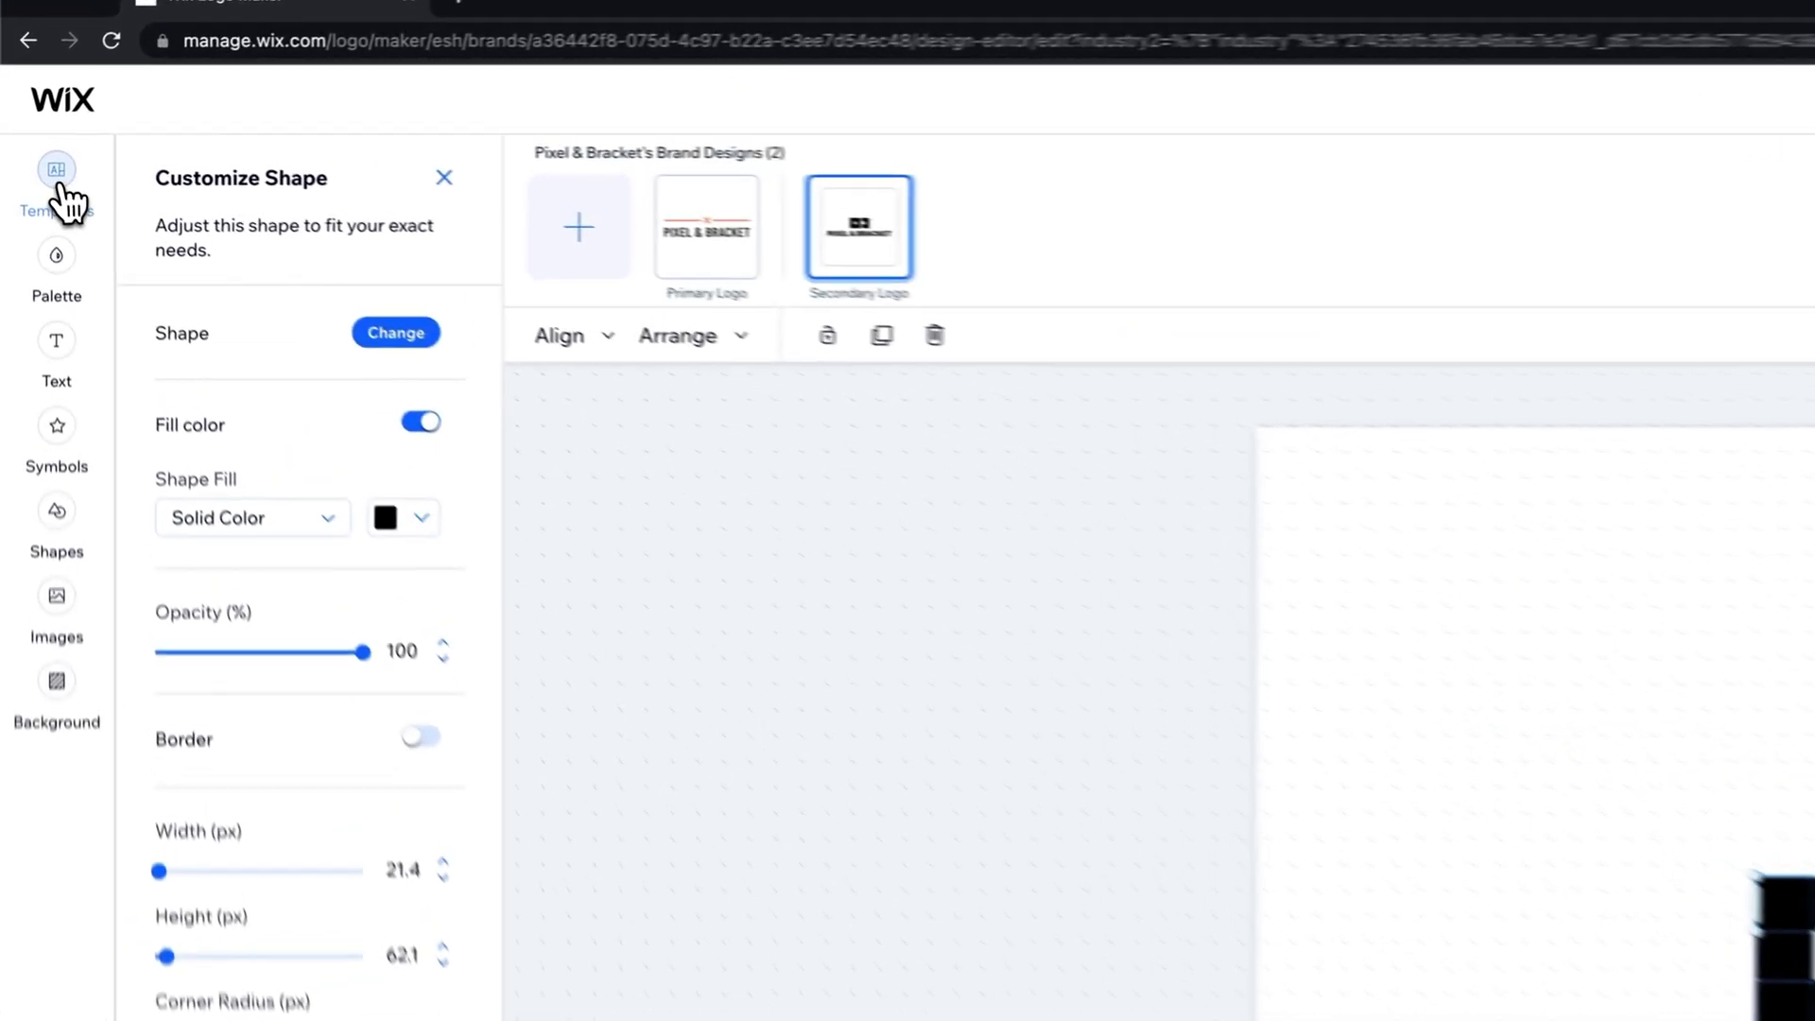
- Scroll through the Templates grid without adding one, then go to Symbols
click(31, 135)
scroll(478, 838, down, 10)
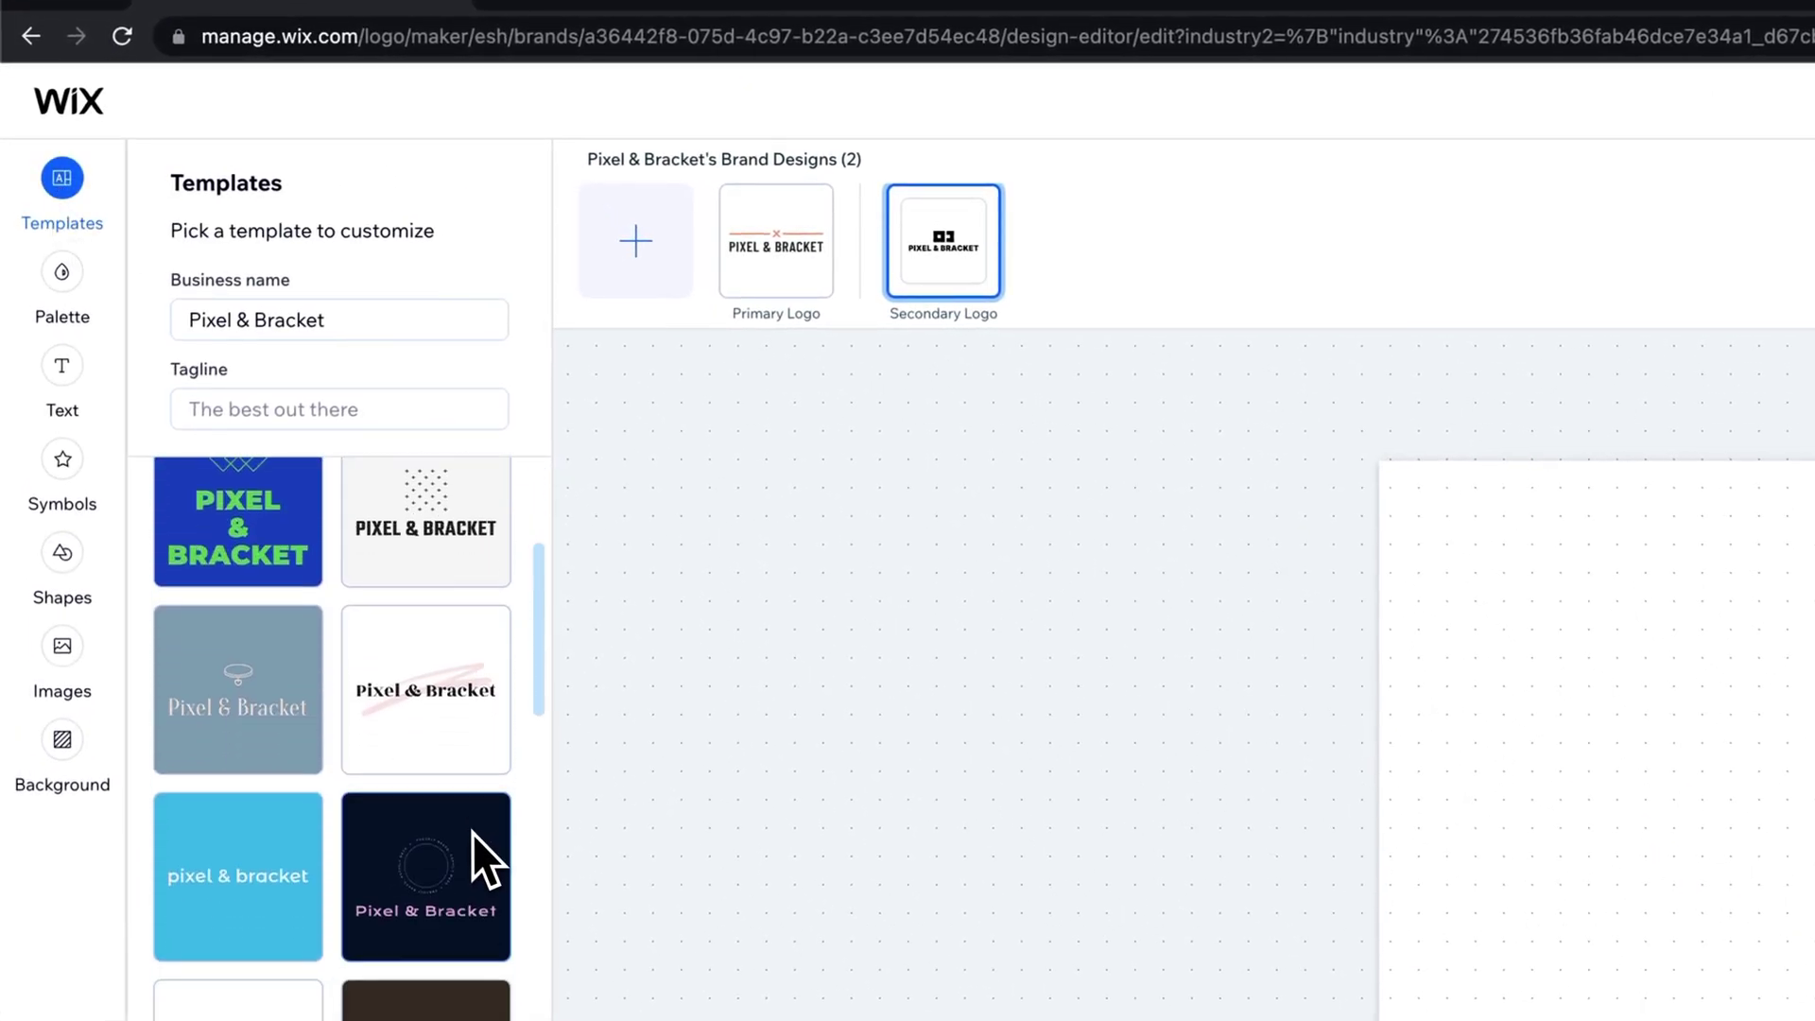
scroll(468, 831, down, 1)
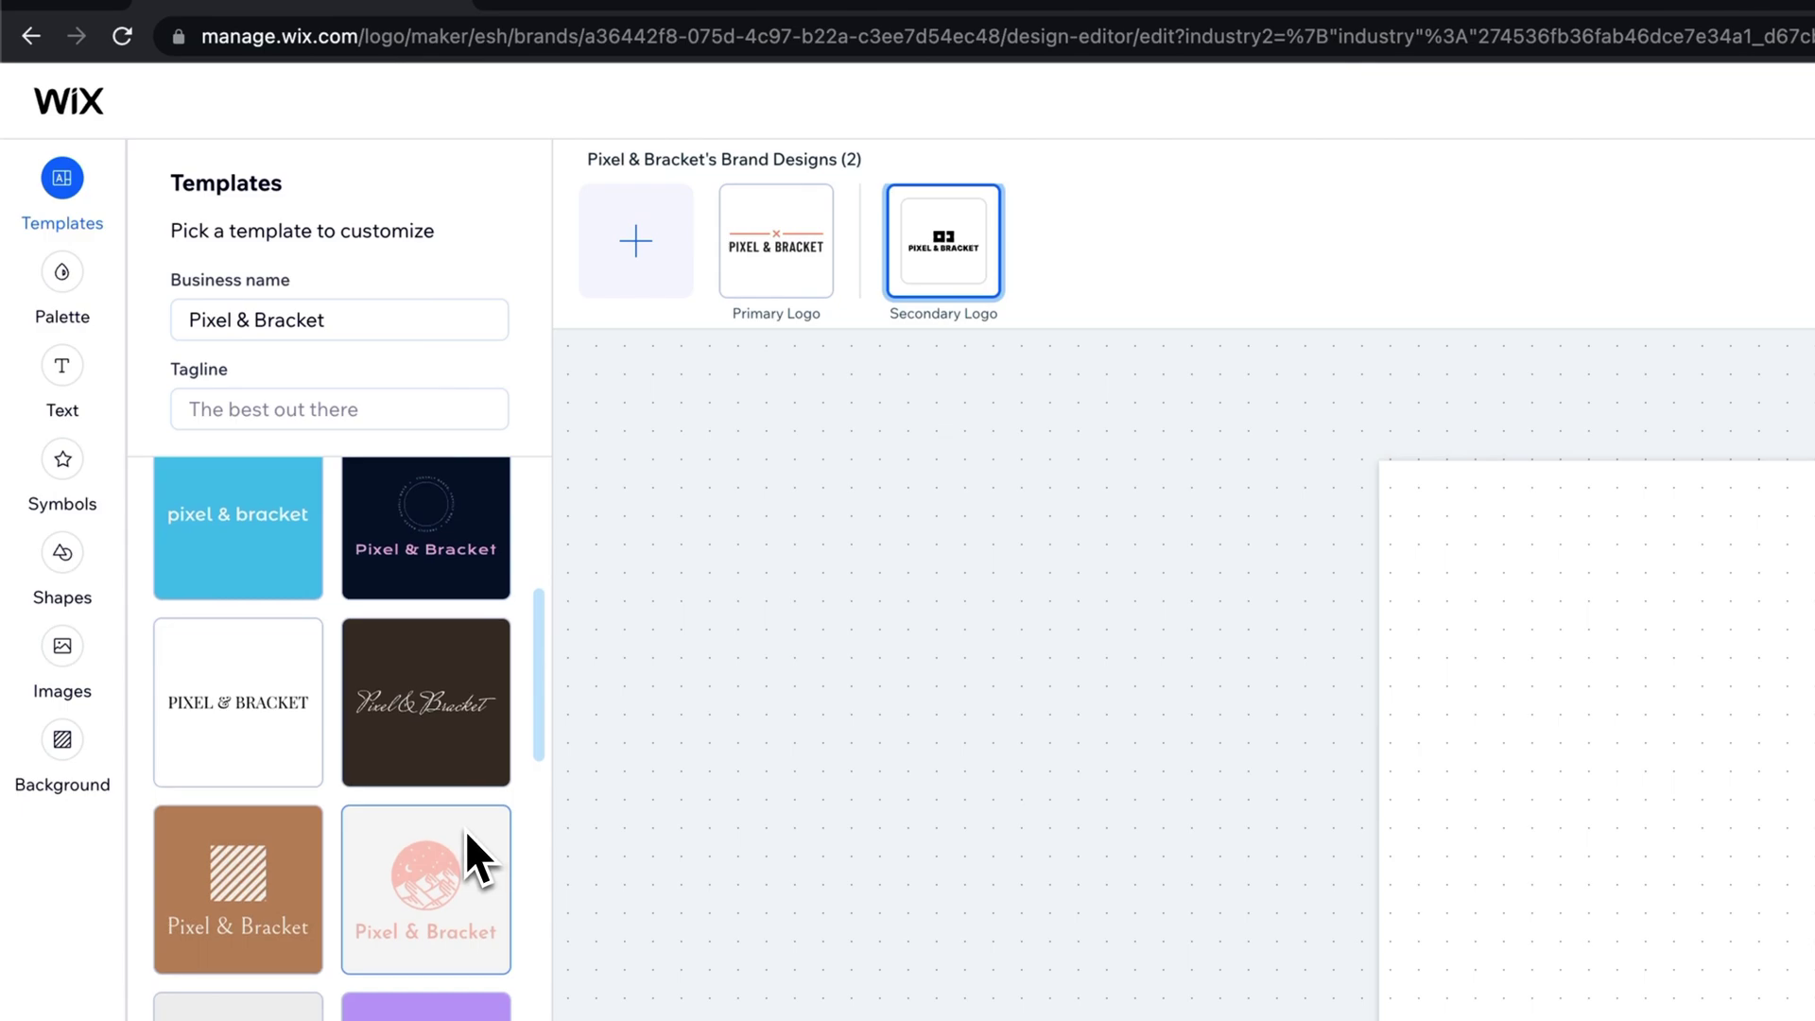
scroll(465, 830, up, 10)
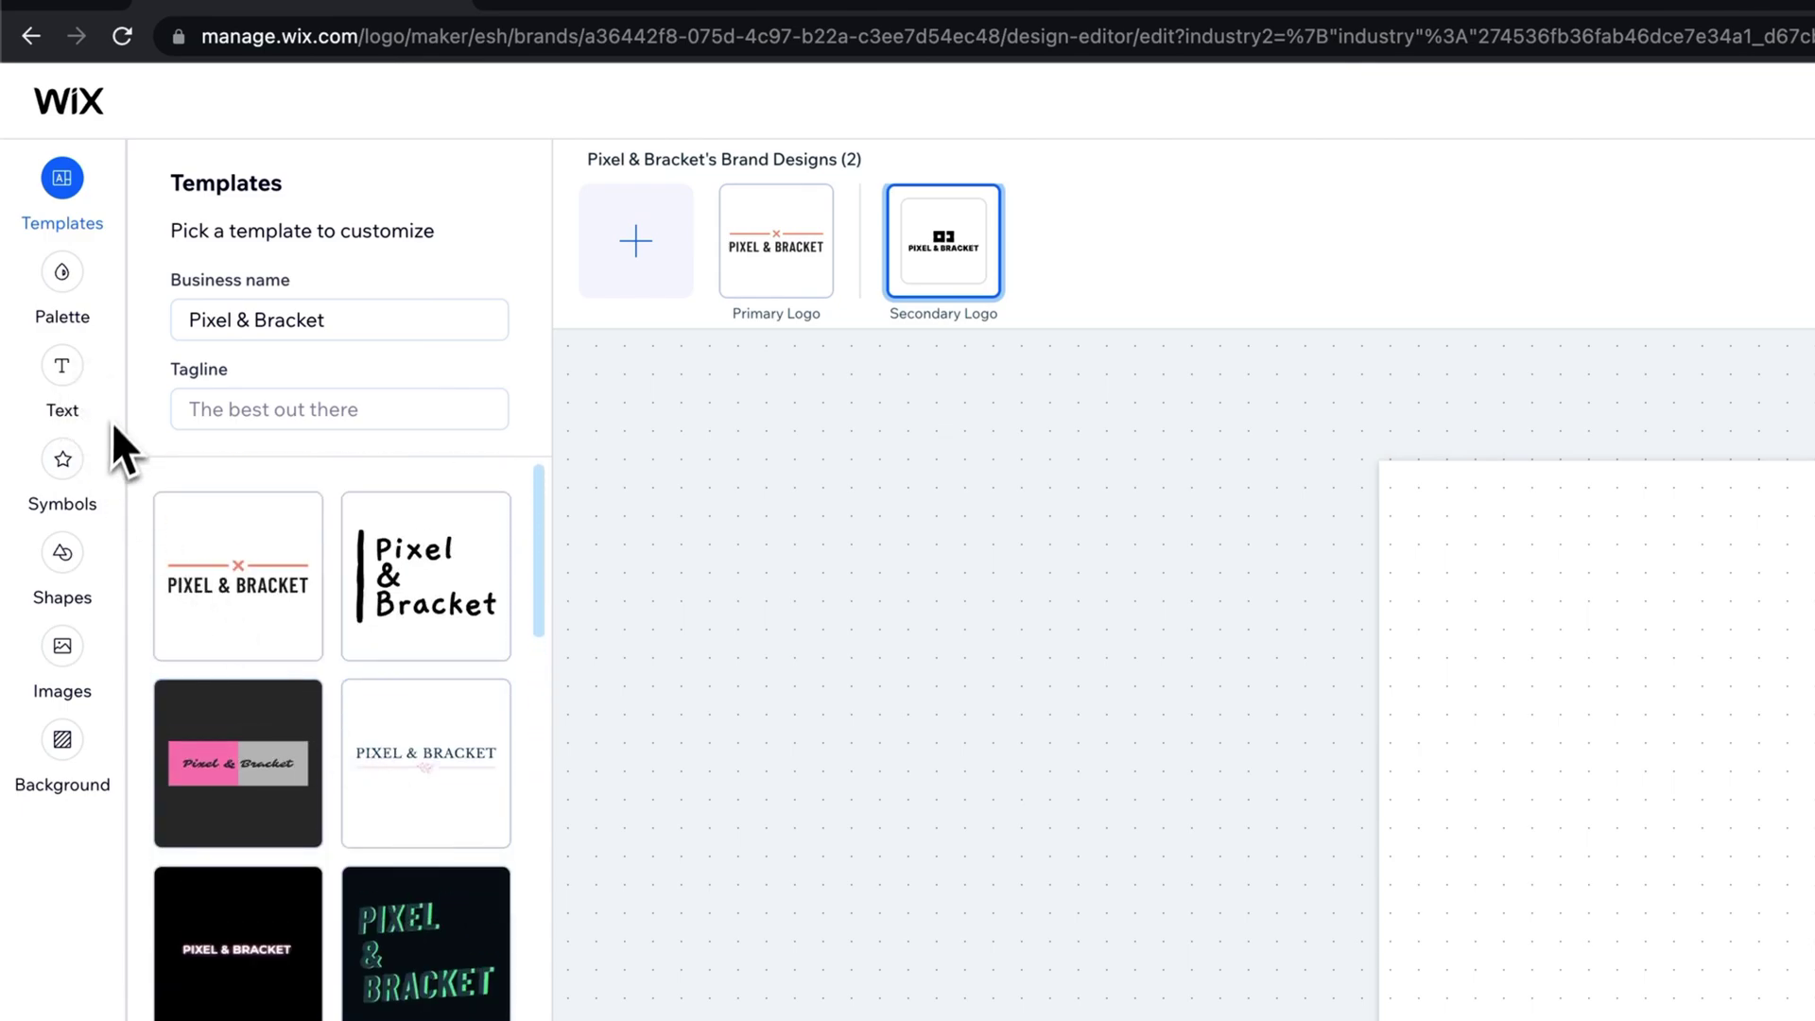
click(68, 475)
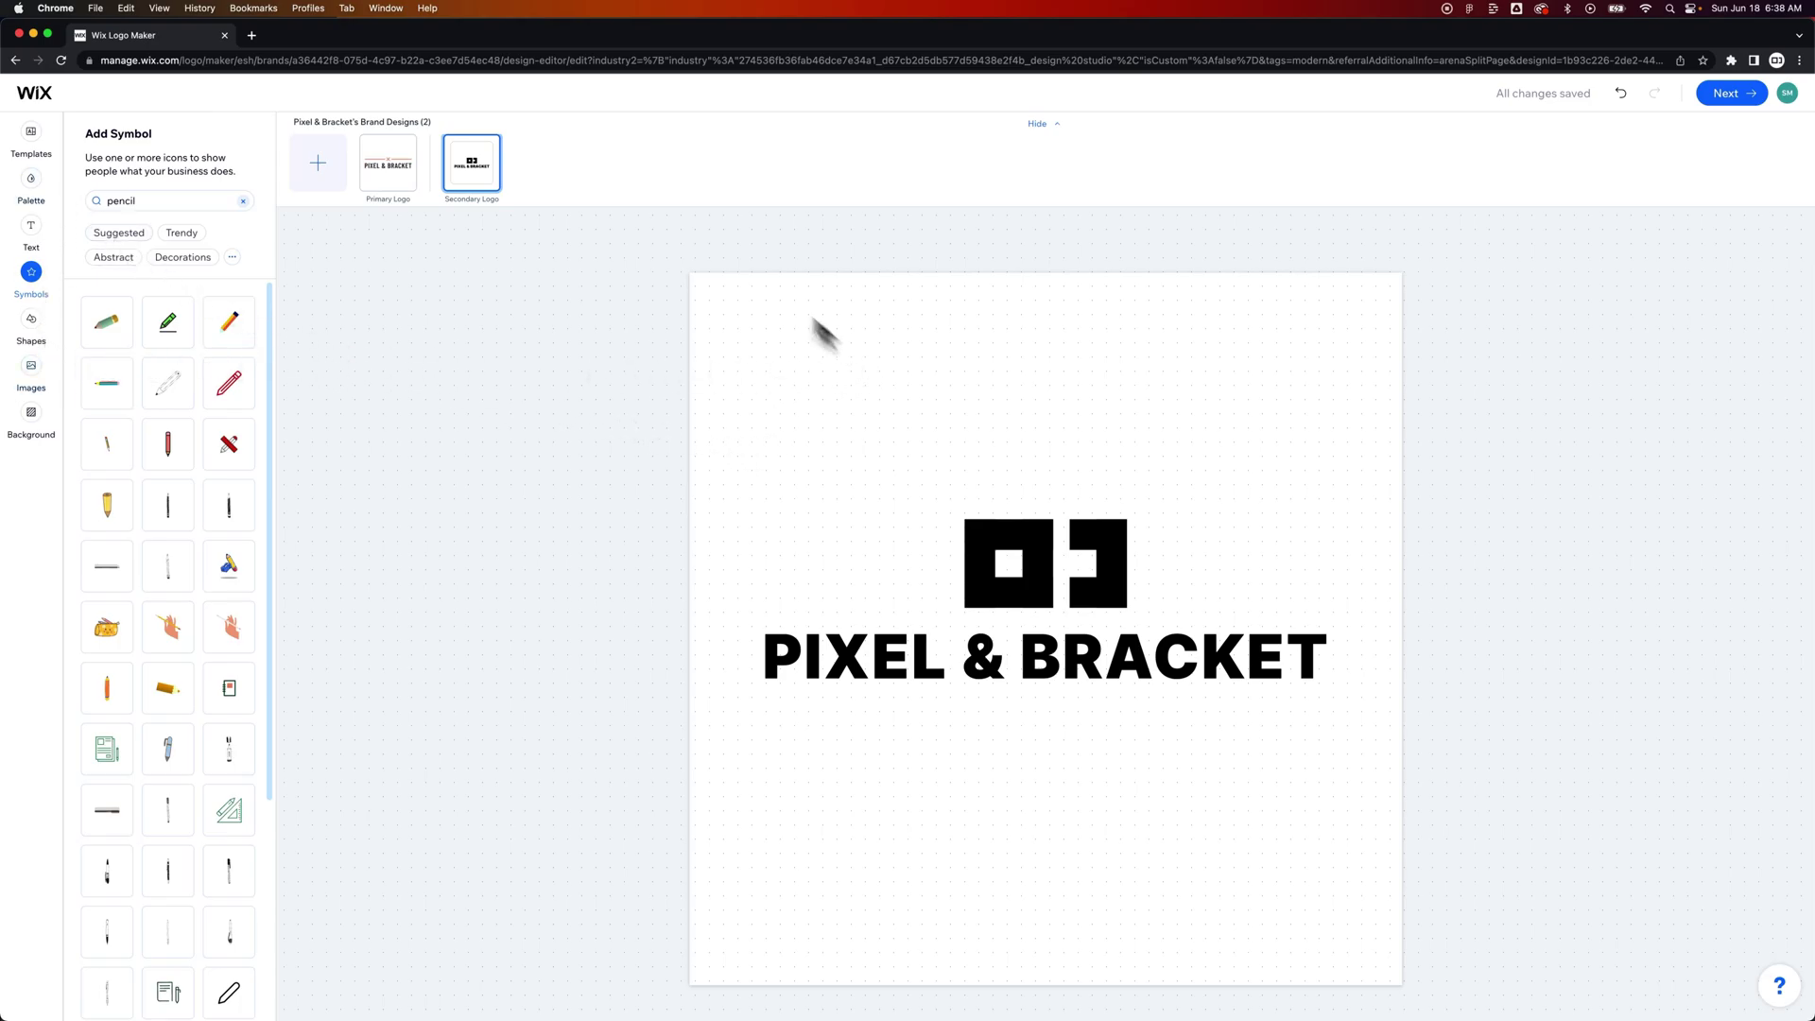
- Set the pixel-and-bracket design as Primary Logo, then delete the red-cross coral-line design
click(471, 165)
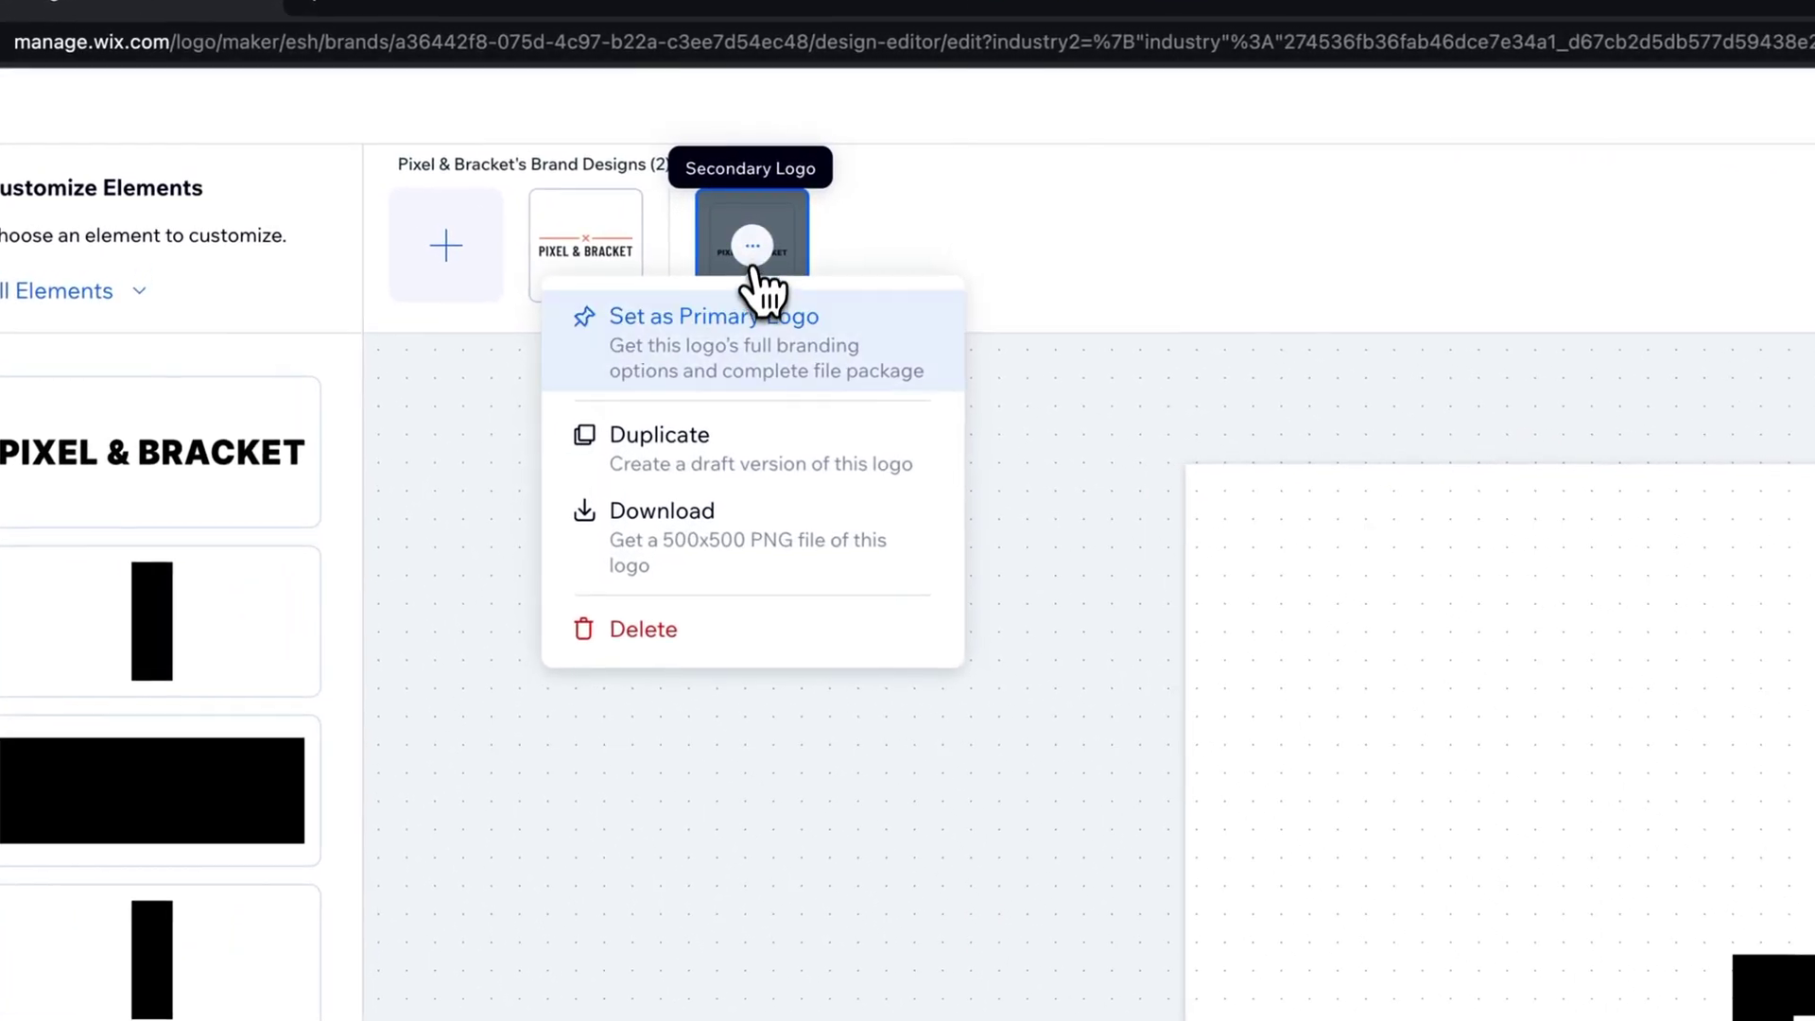
click(754, 351)
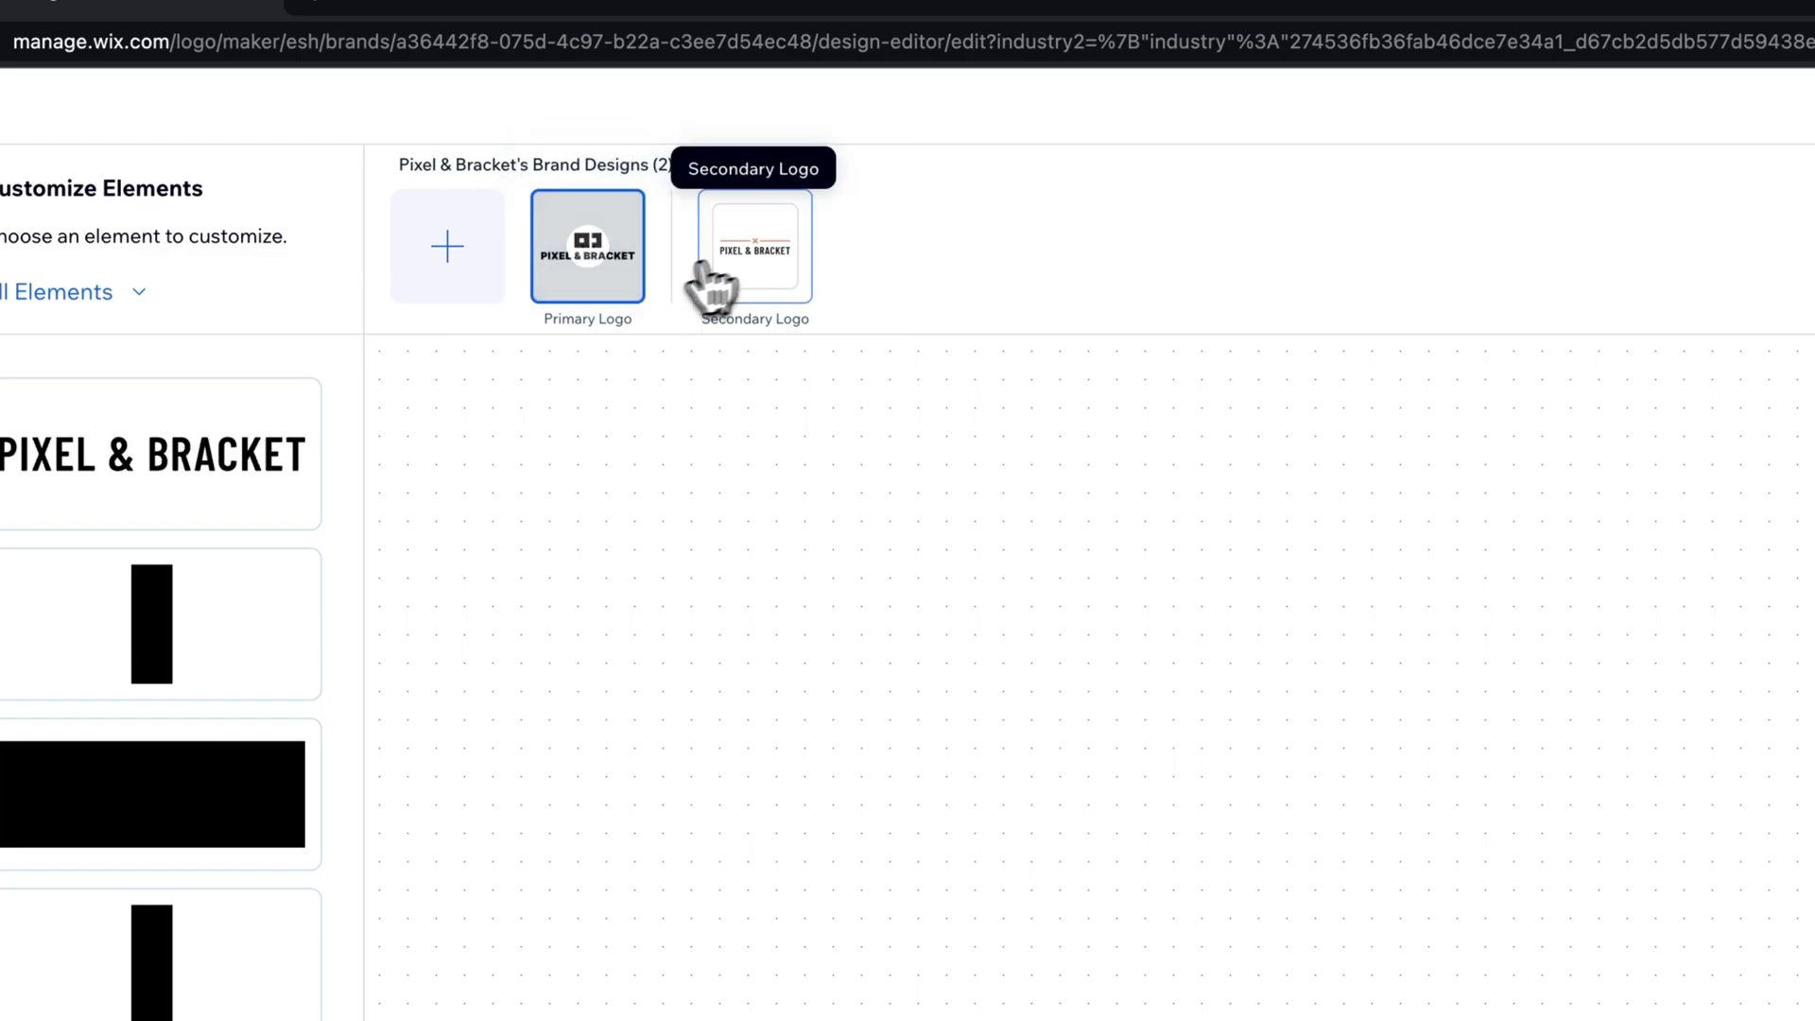
click(769, 272)
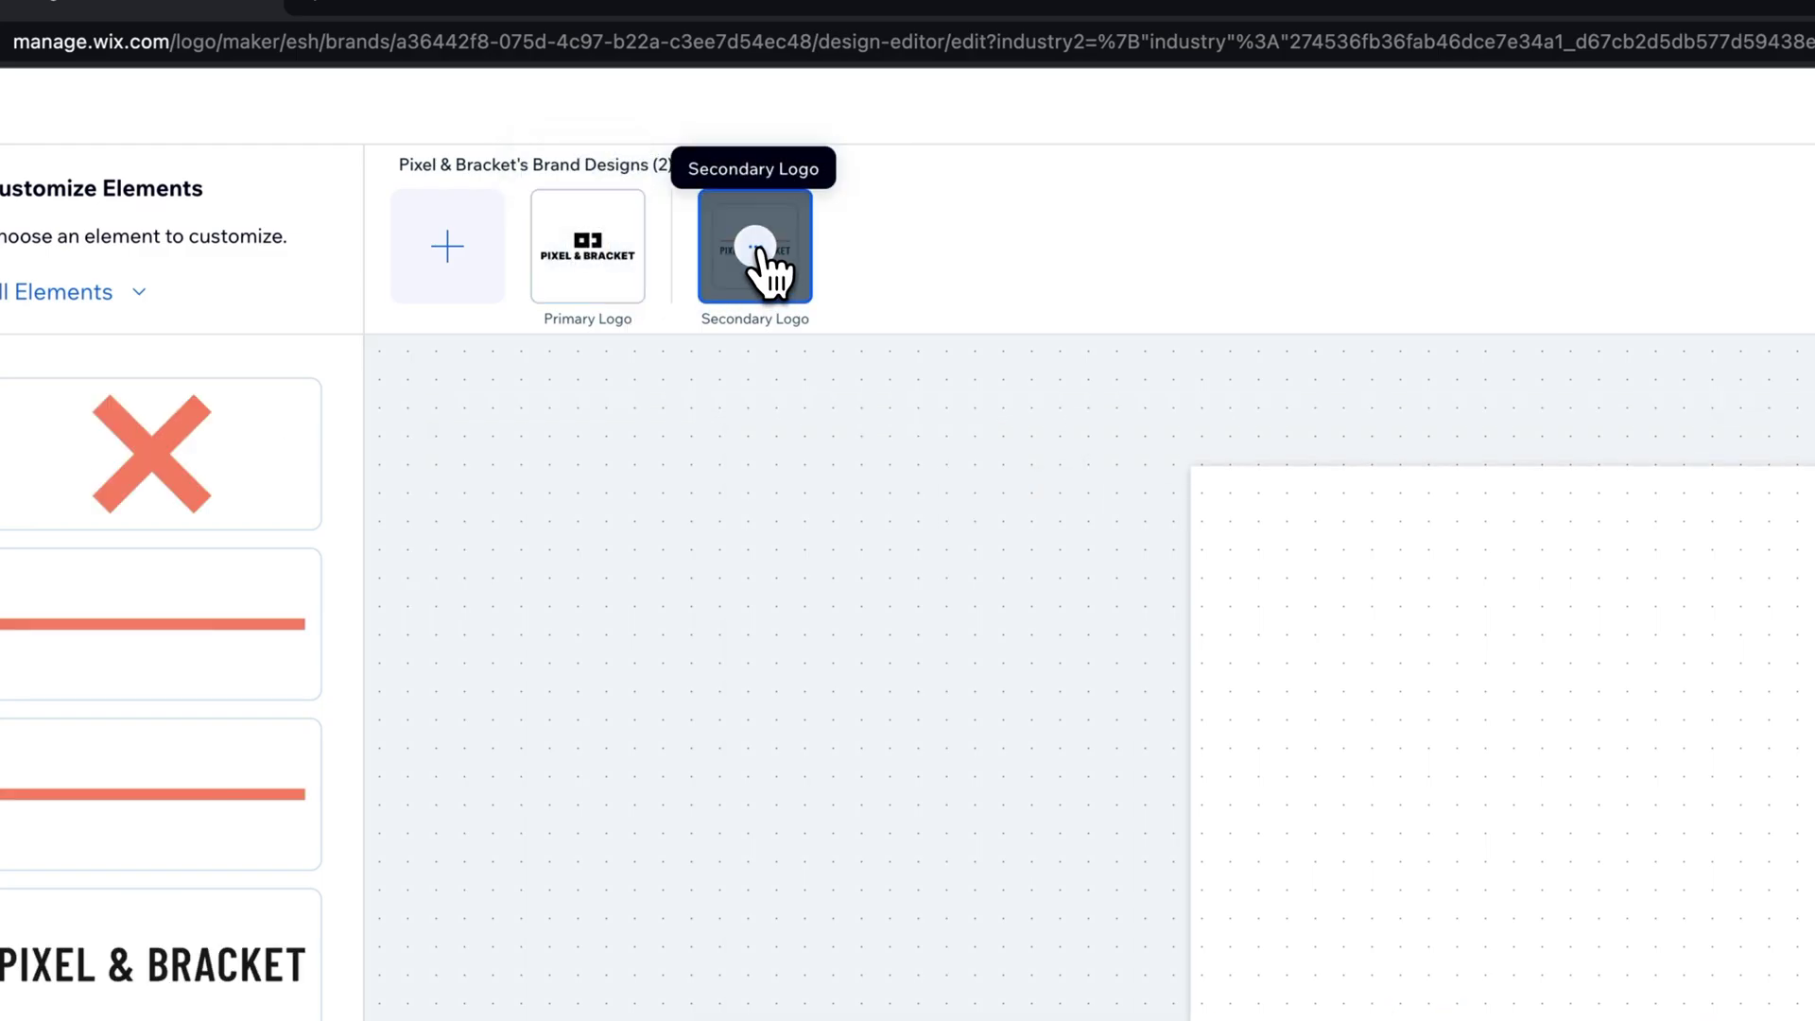
click(755, 246)
click(713, 632)
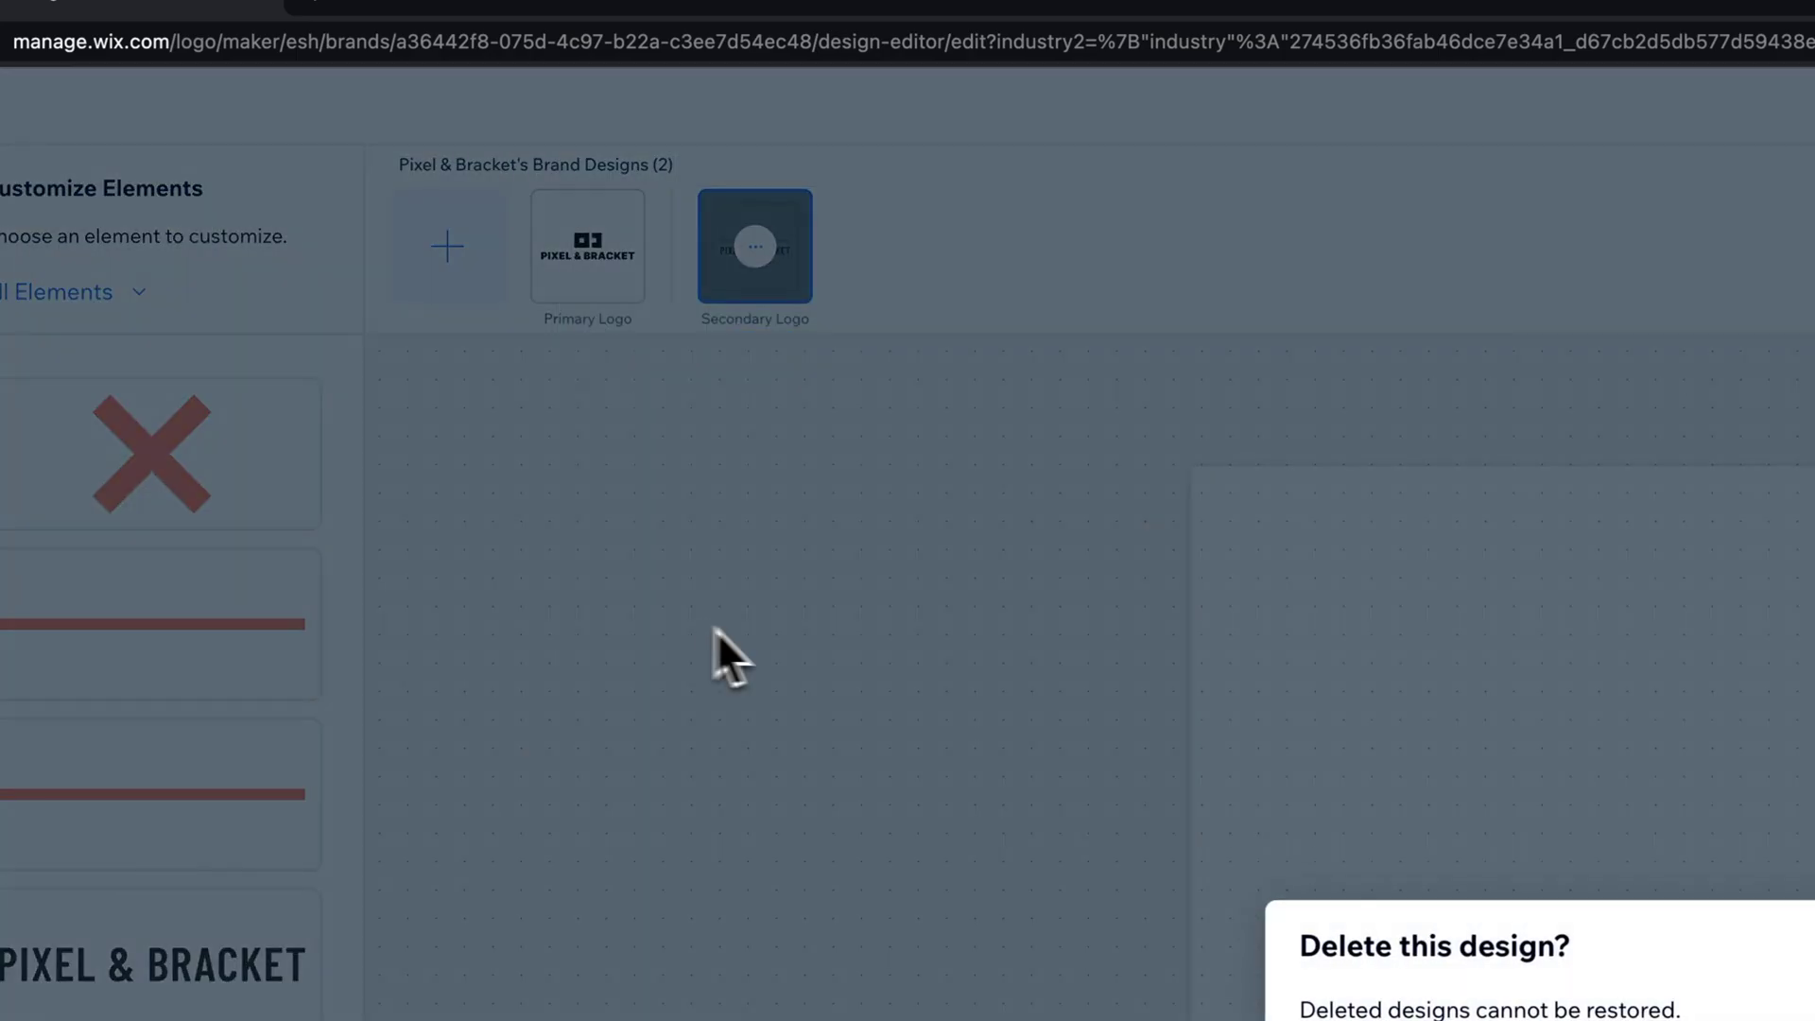
click(1101, 618)
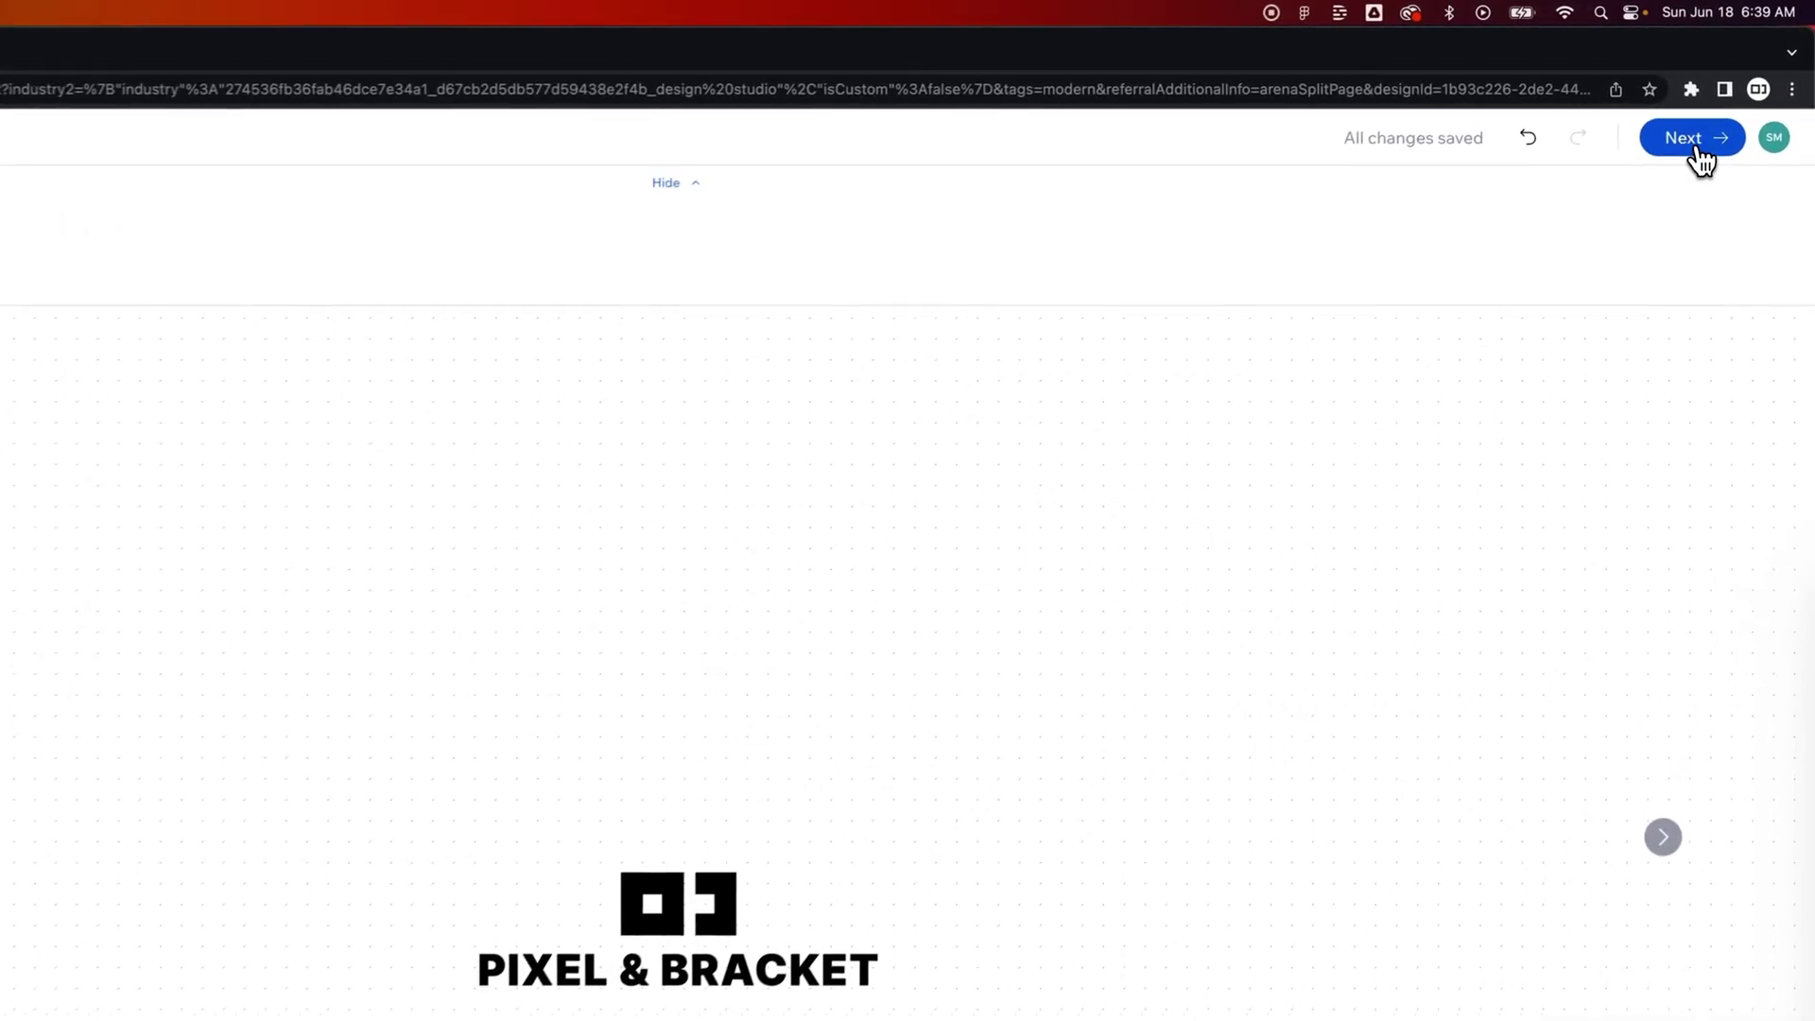
- Move past the editor and preview the Basic Website, then the Landing Page design
click(1697, 150)
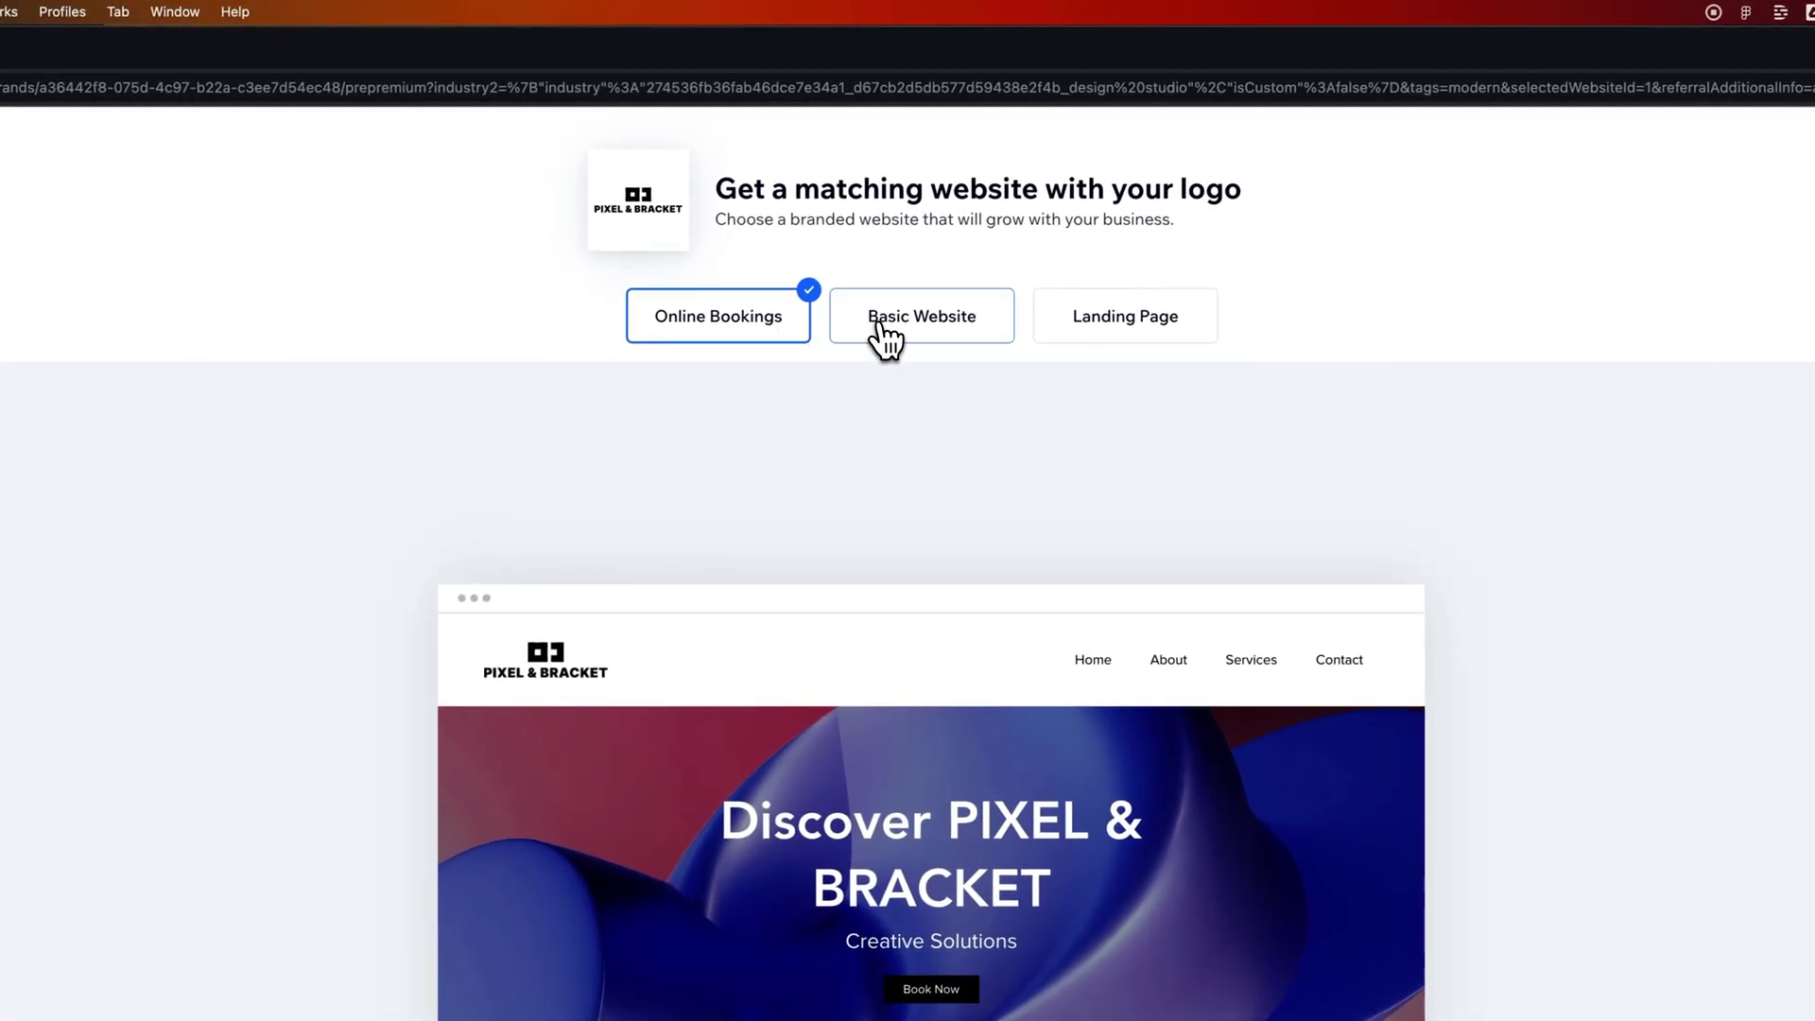
click(877, 324)
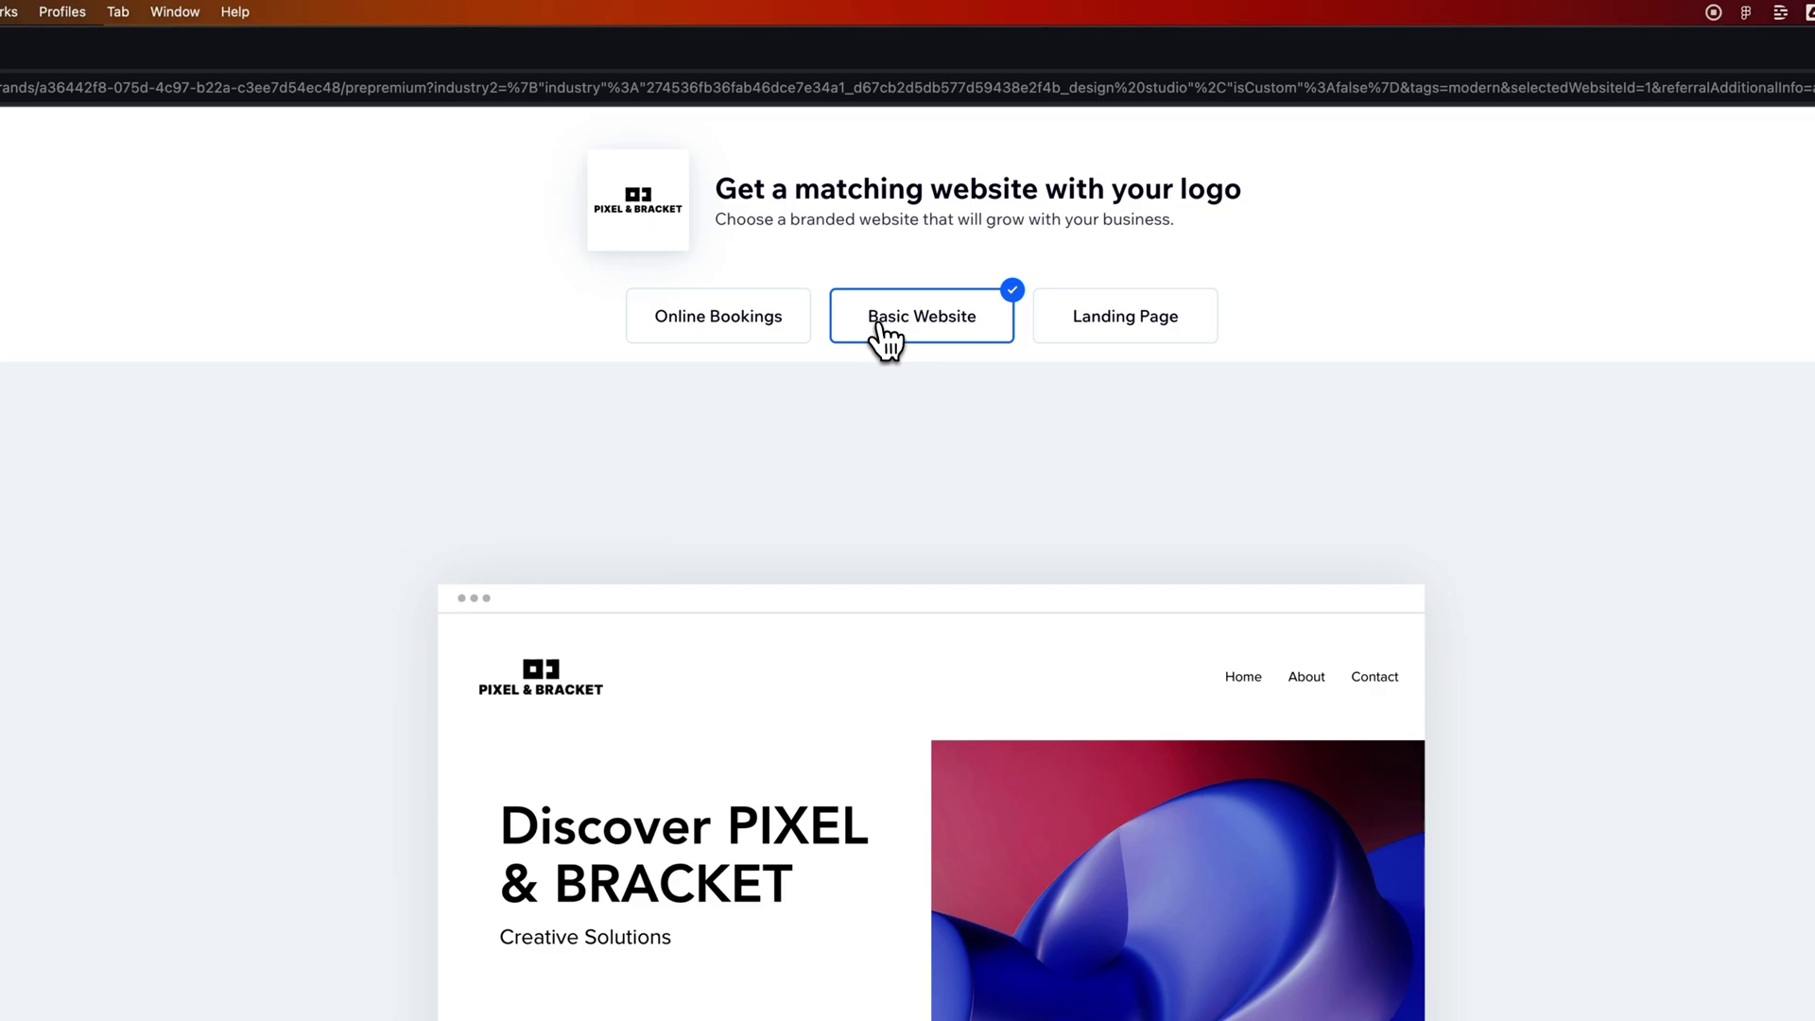
click(1079, 333)
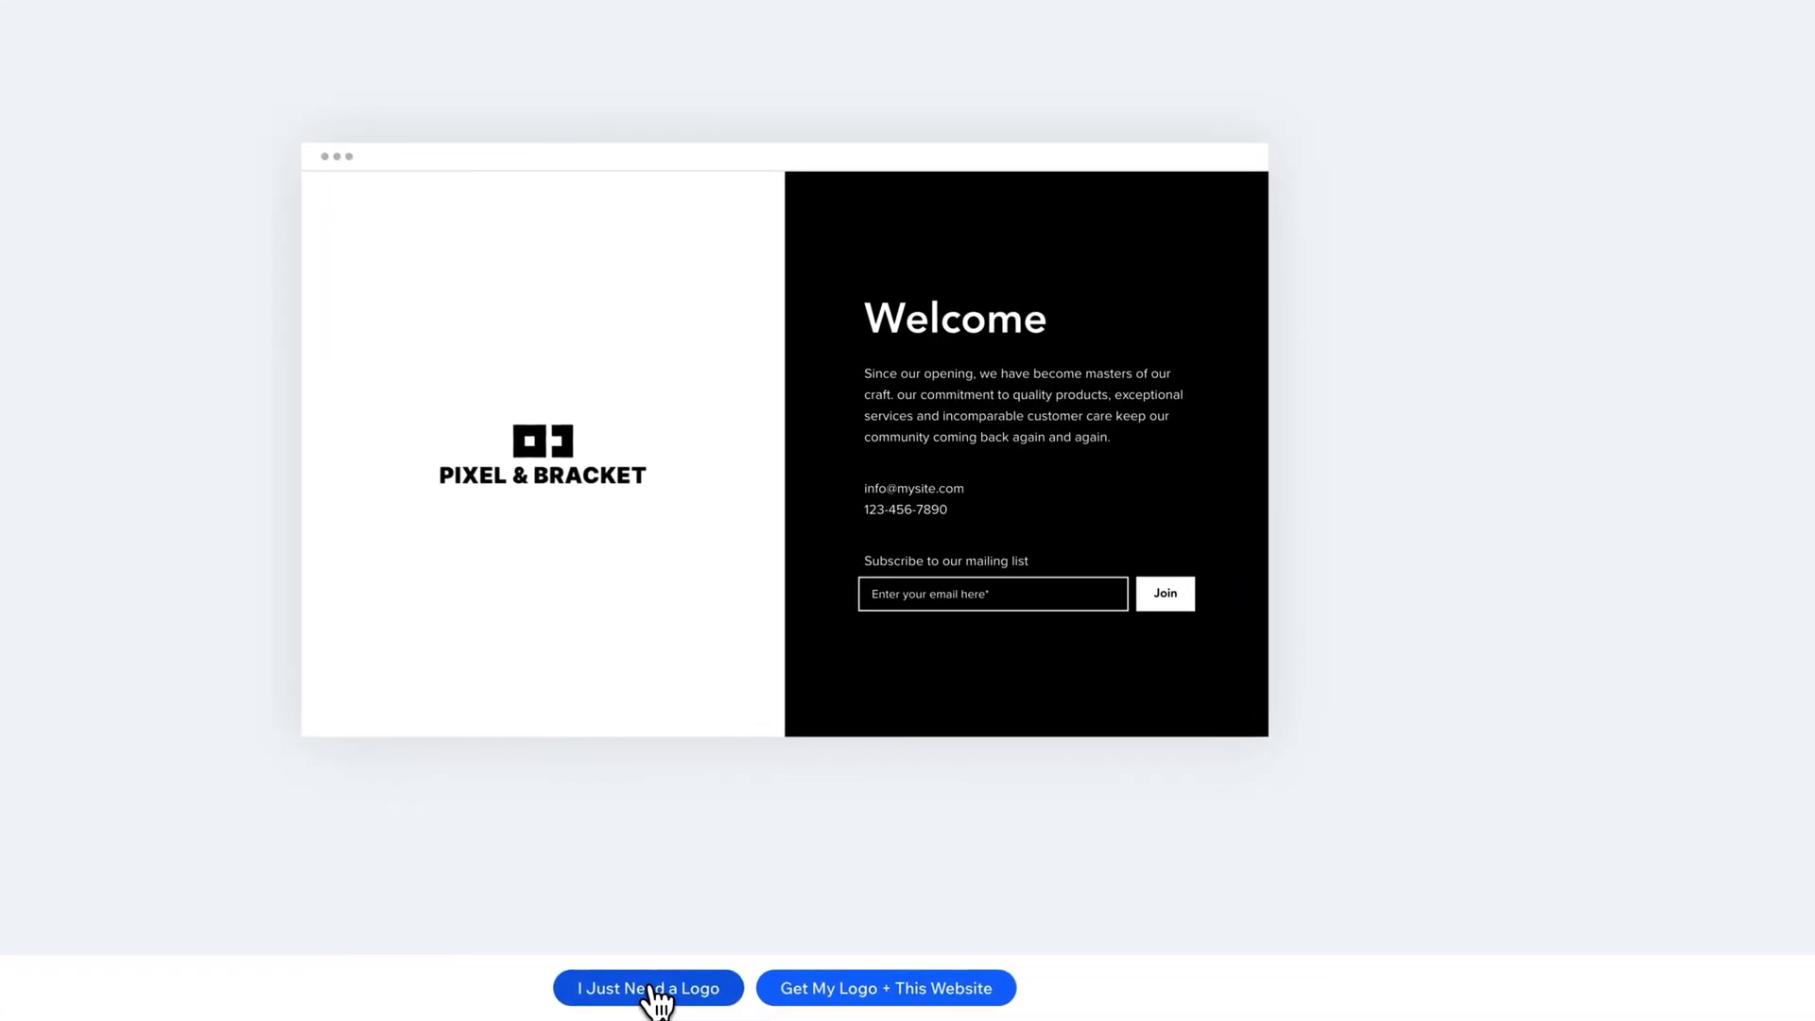
- Choose logo only, then check the Standard and Resizable Logo Files details on the plans page
click(803, 998)
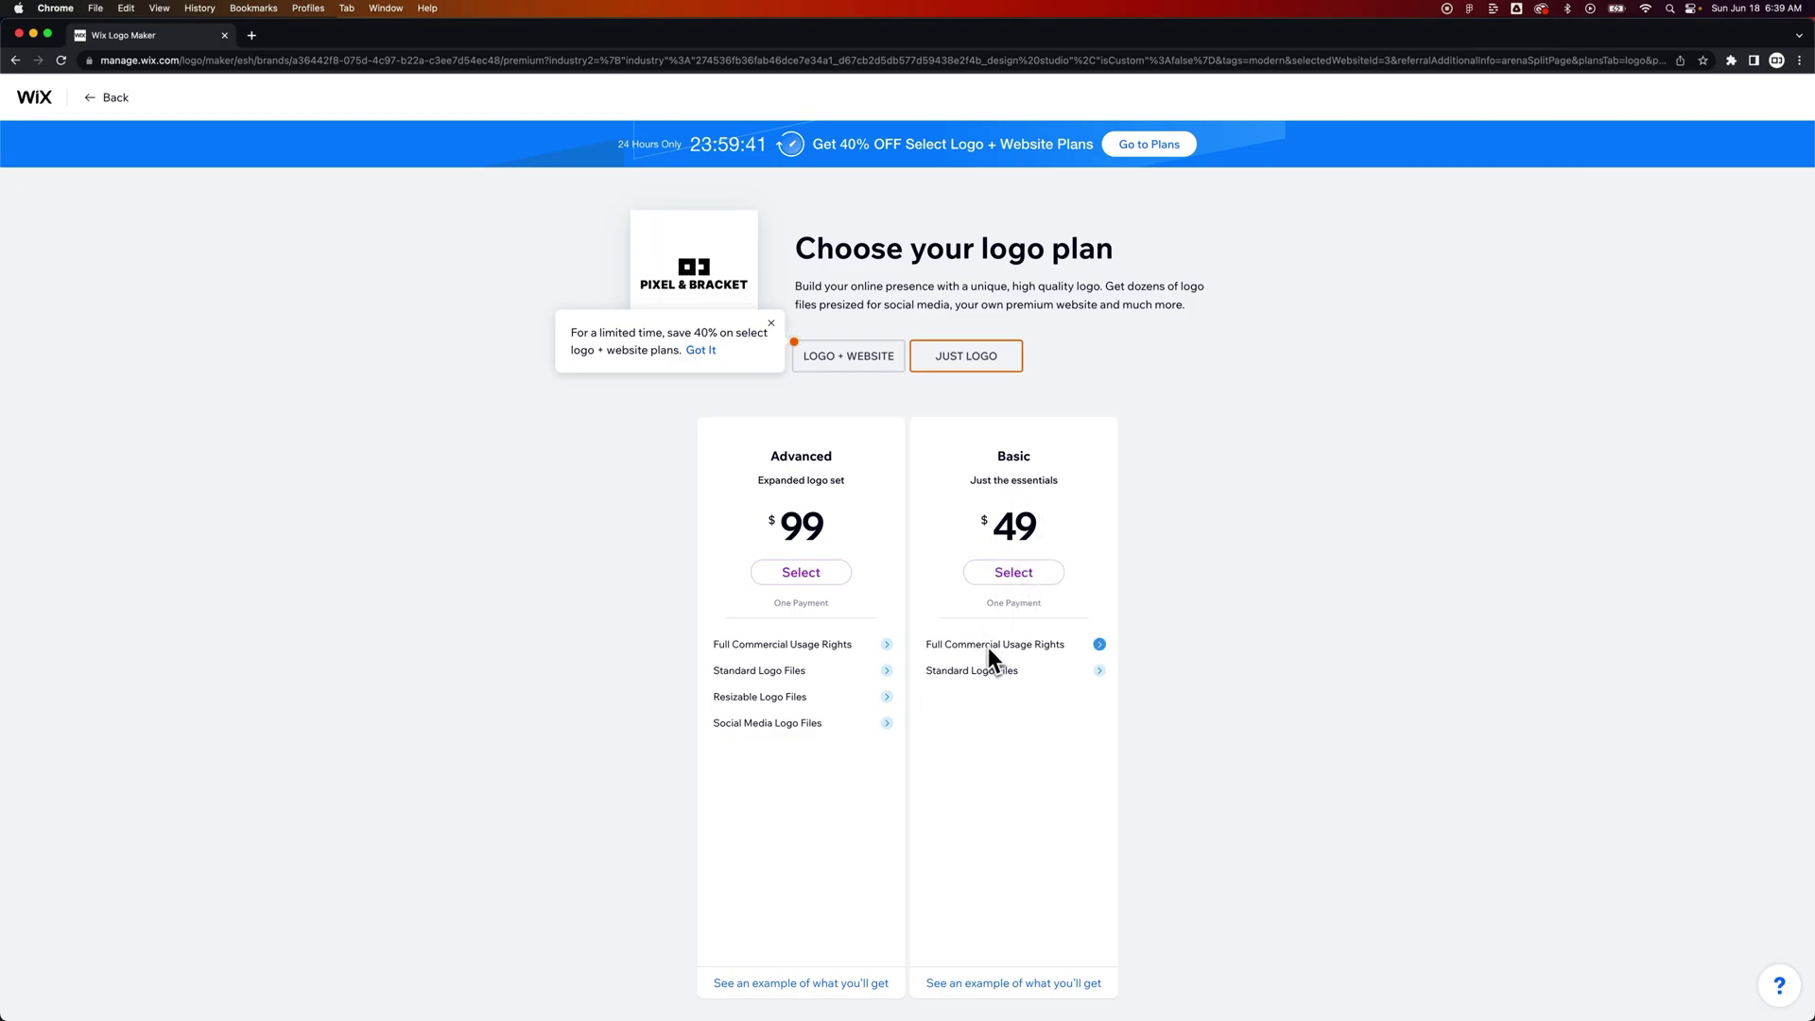
click(1099, 673)
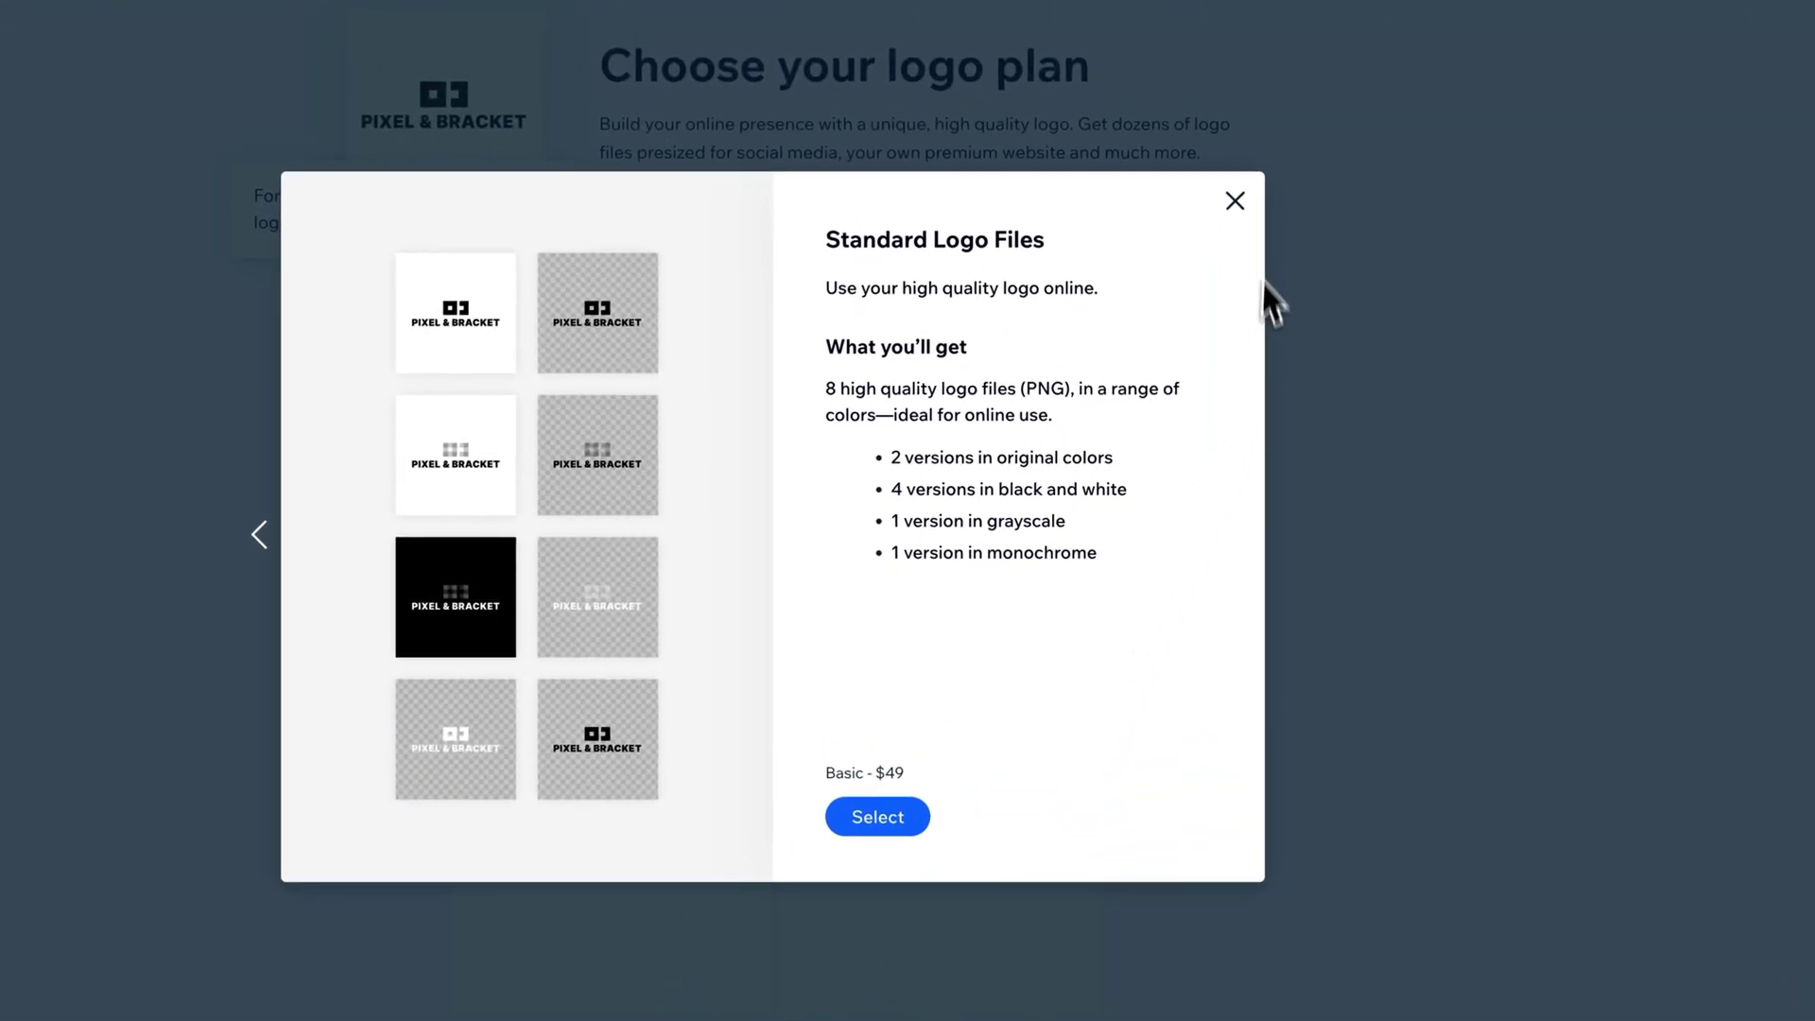
click(1234, 201)
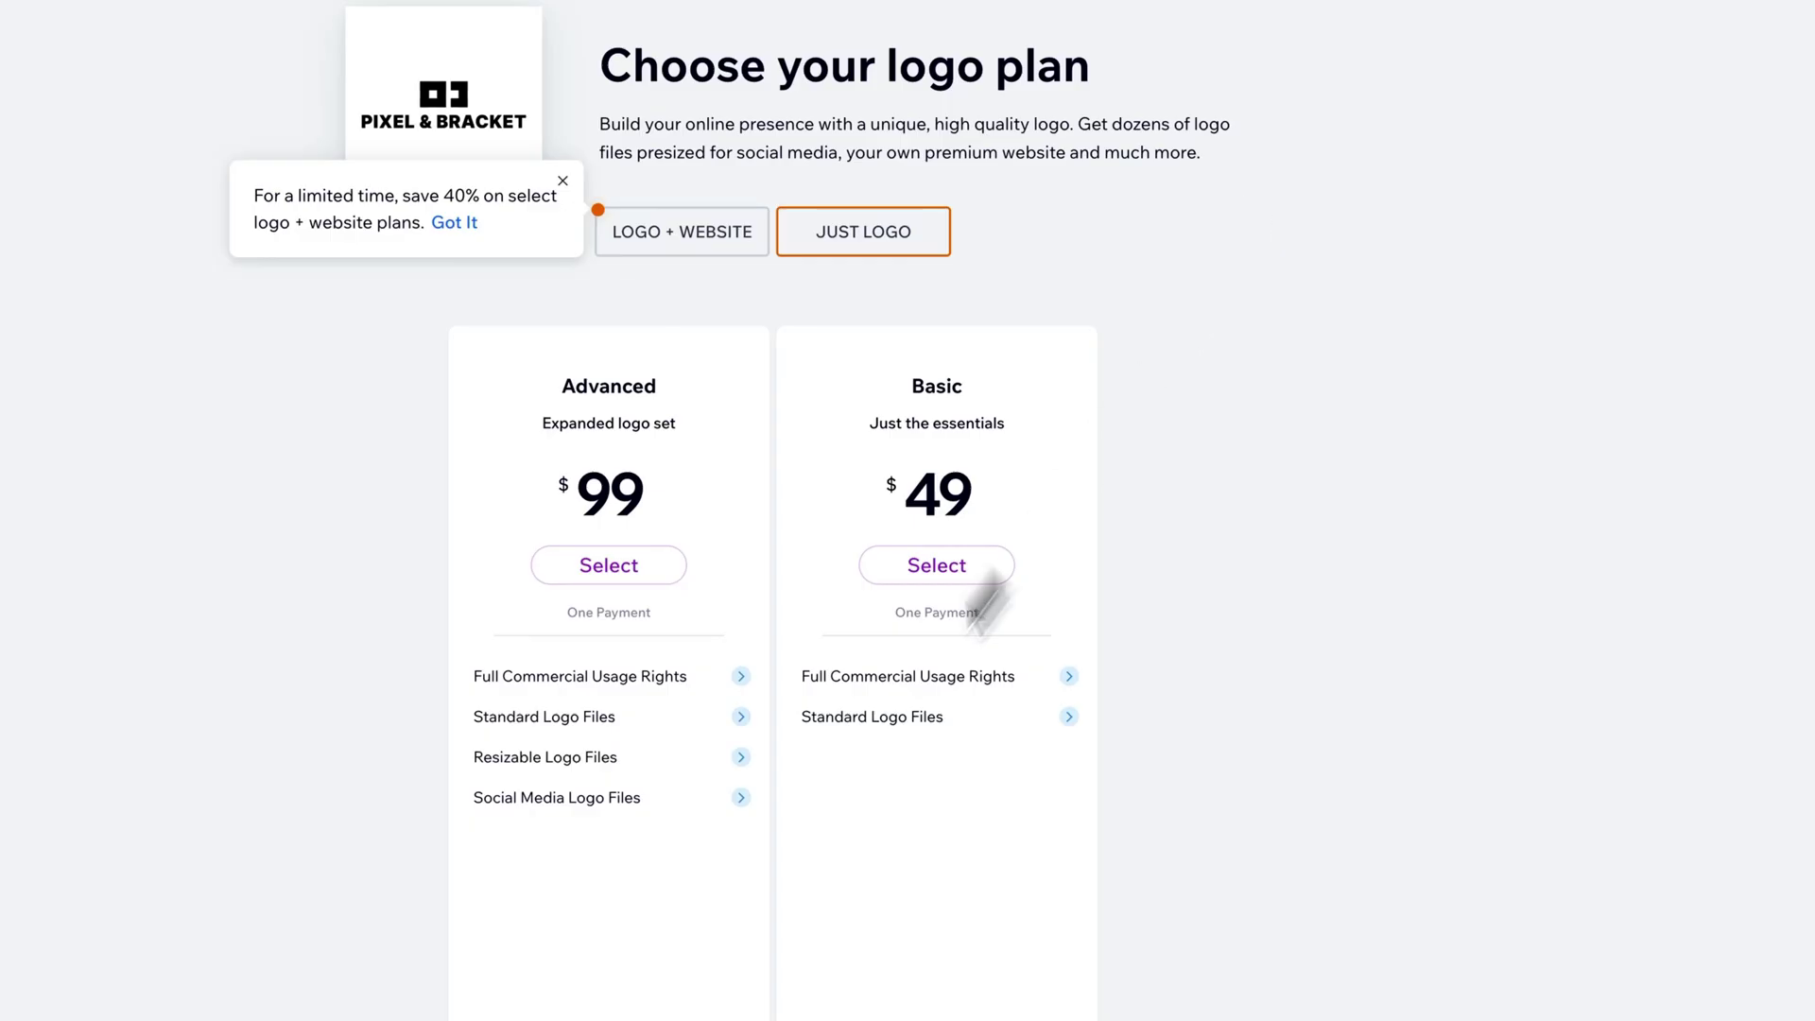
click(697, 773)
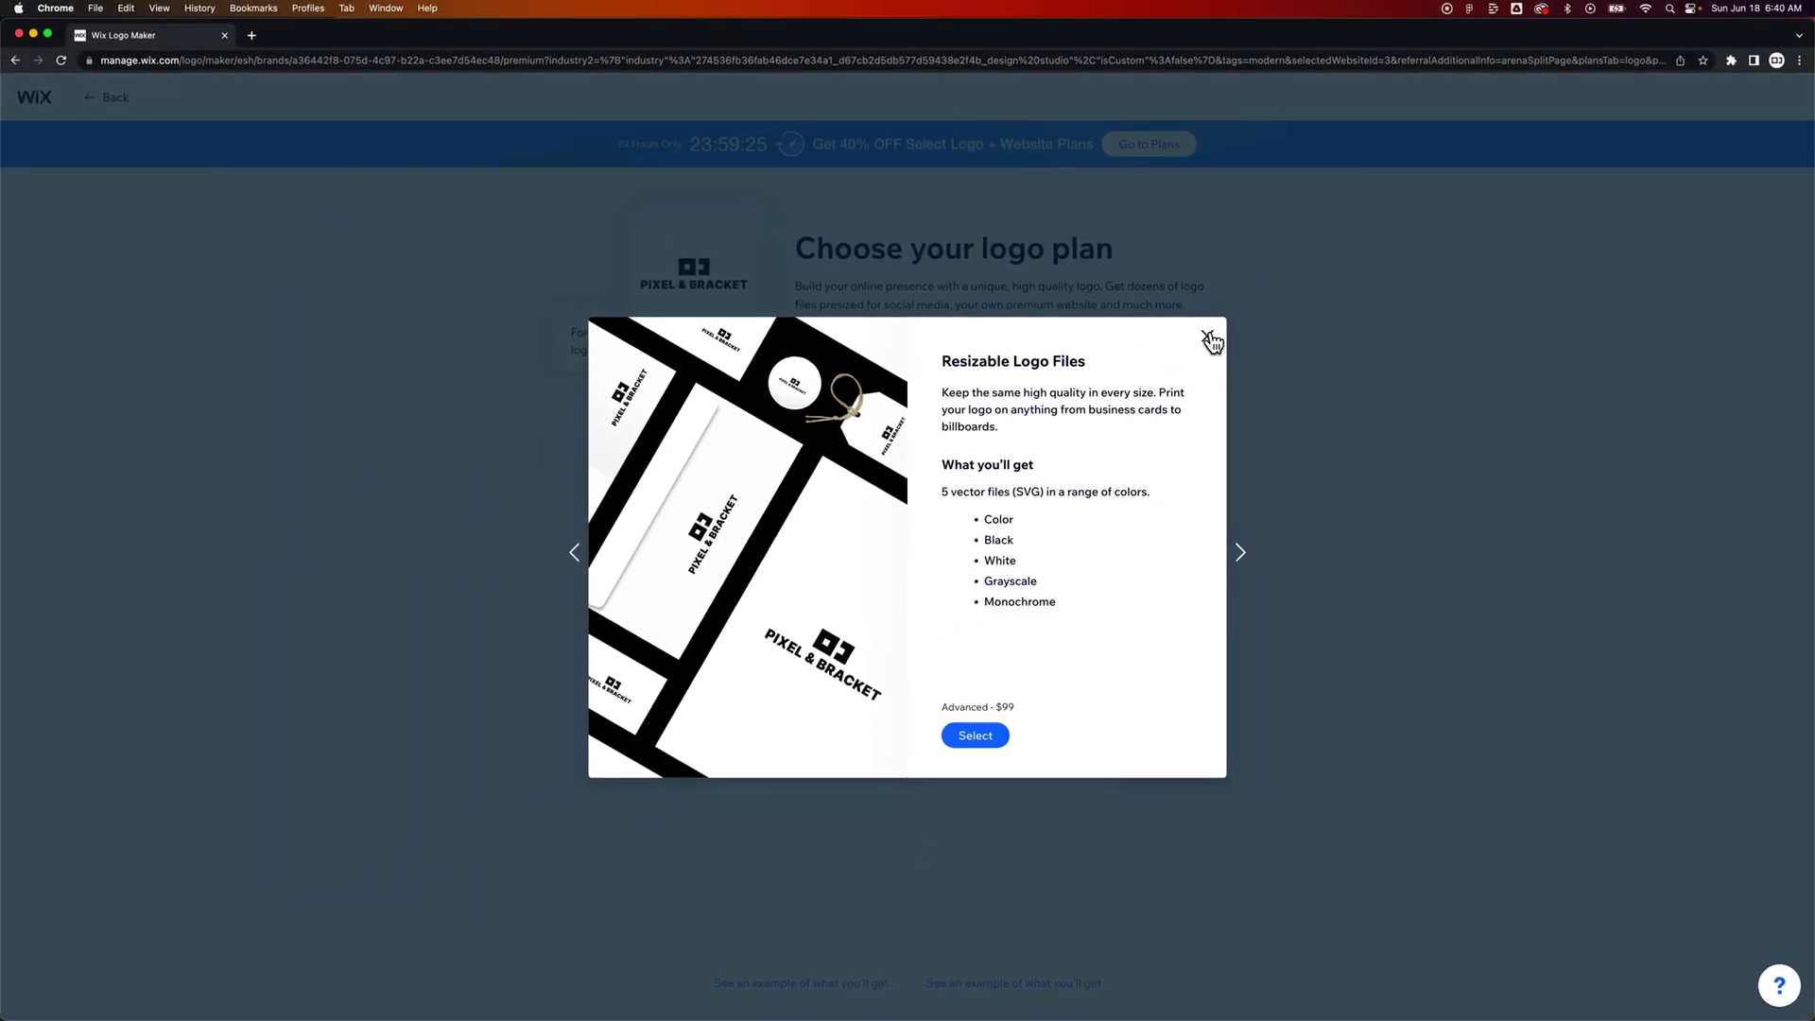
click(1208, 338)
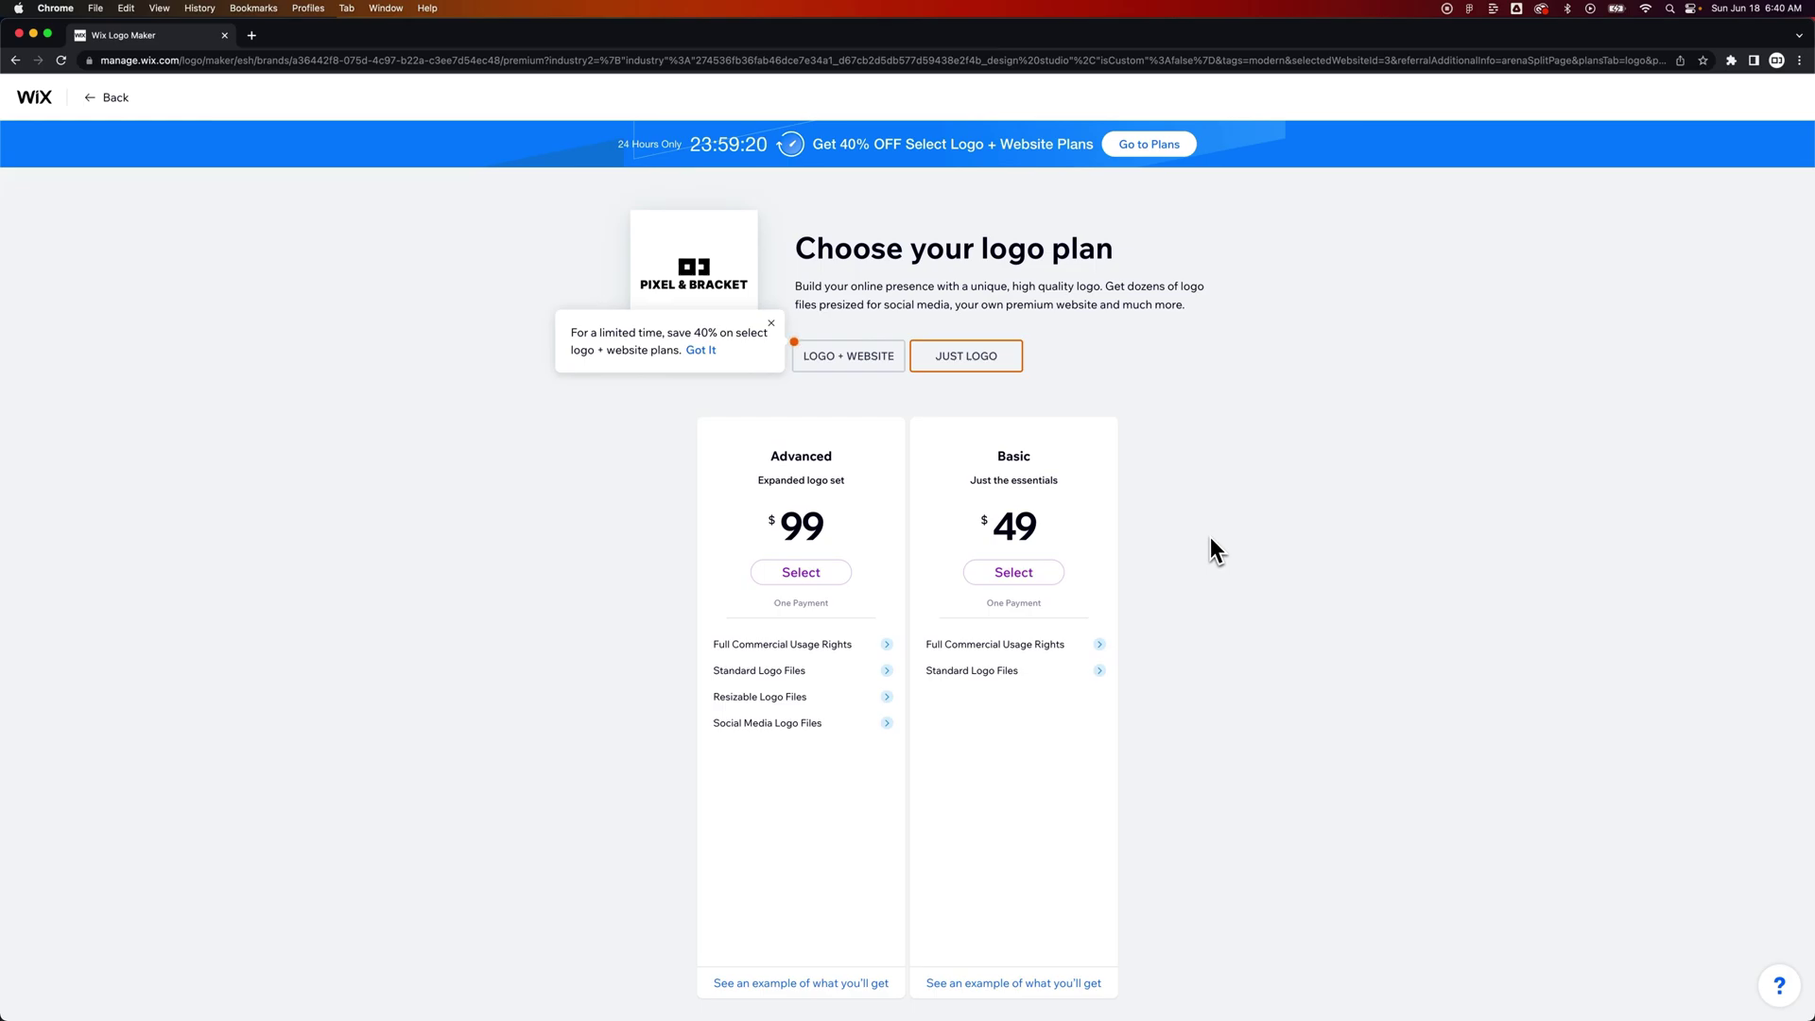
drag(992, 523, 1034, 521)
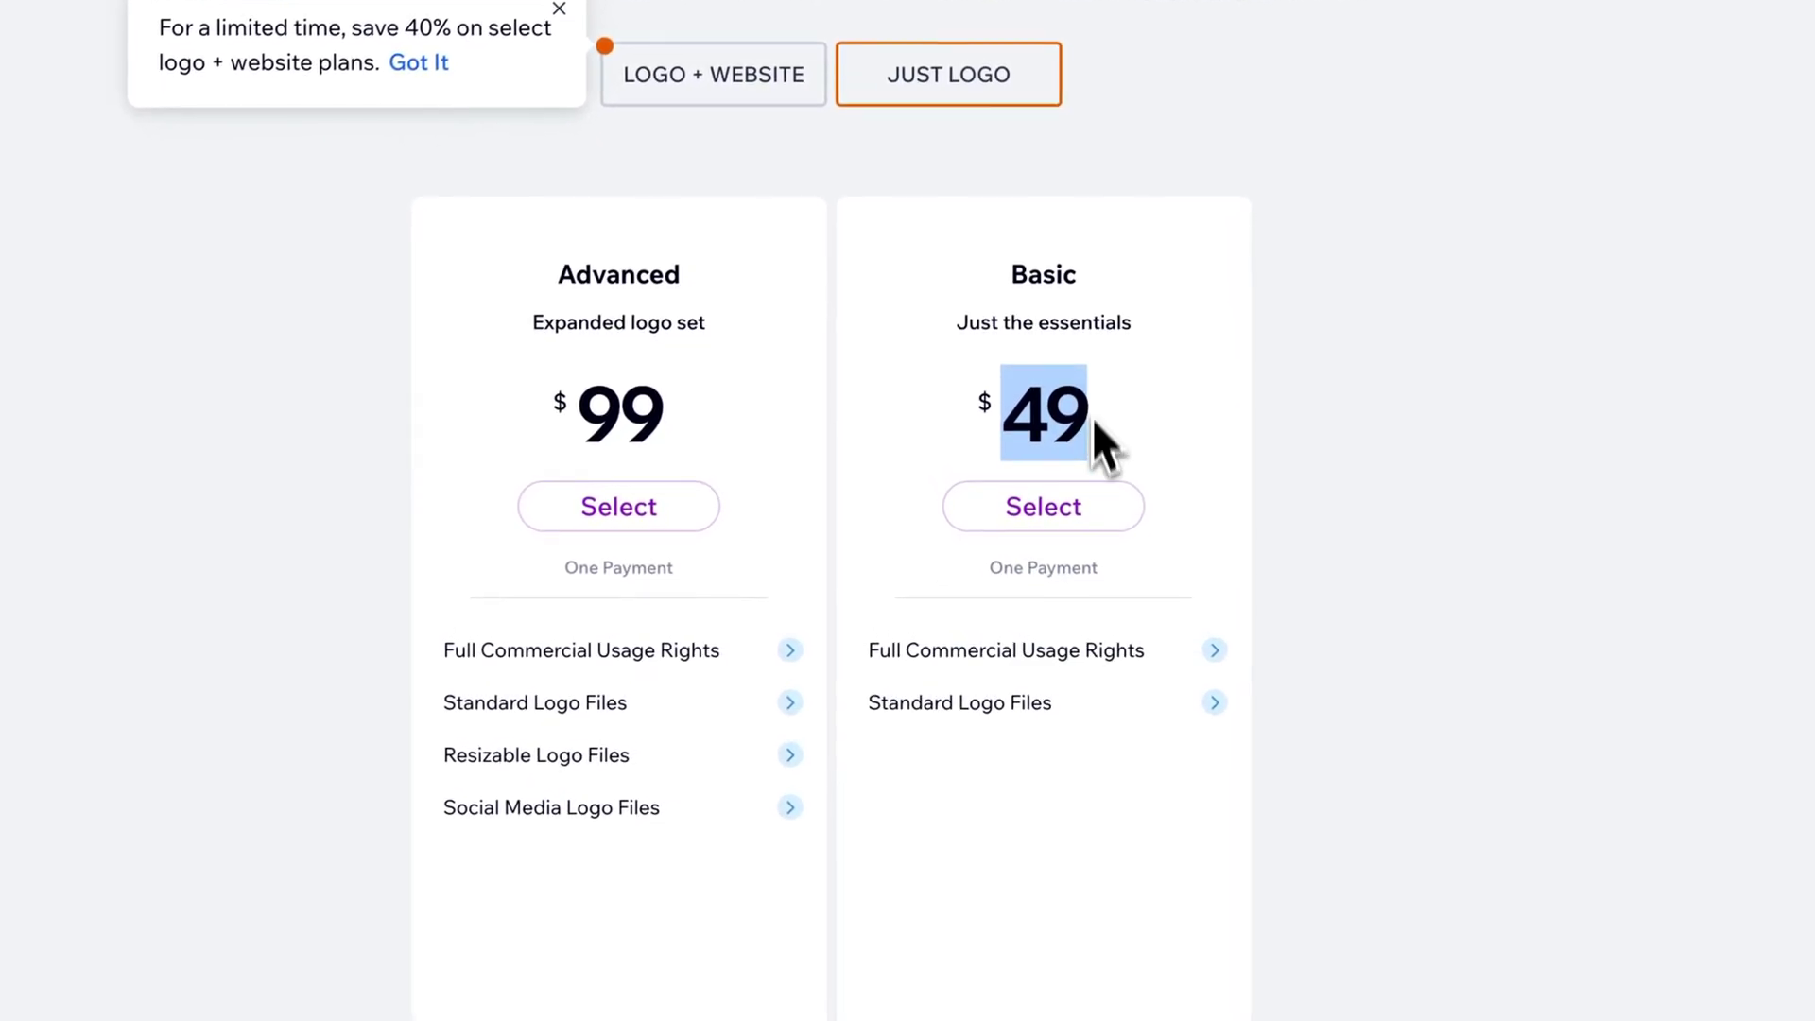
drag(559, 406, 667, 411)
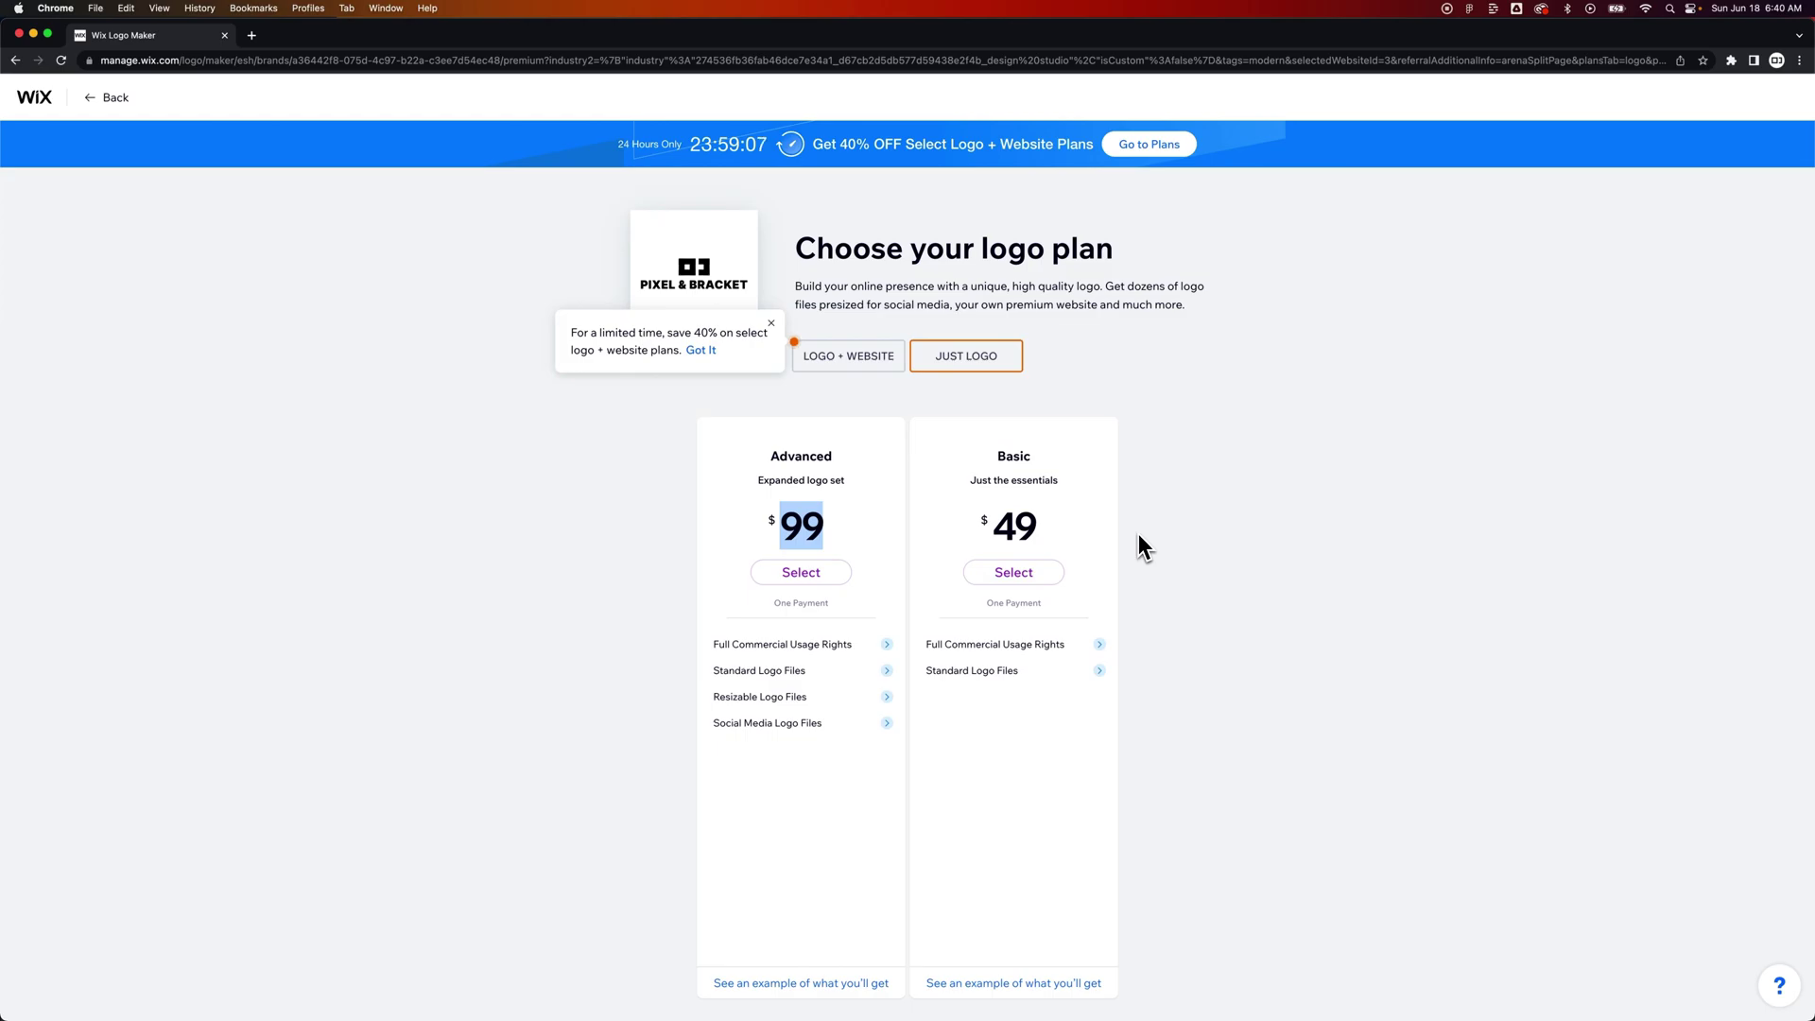
click(1138, 535)
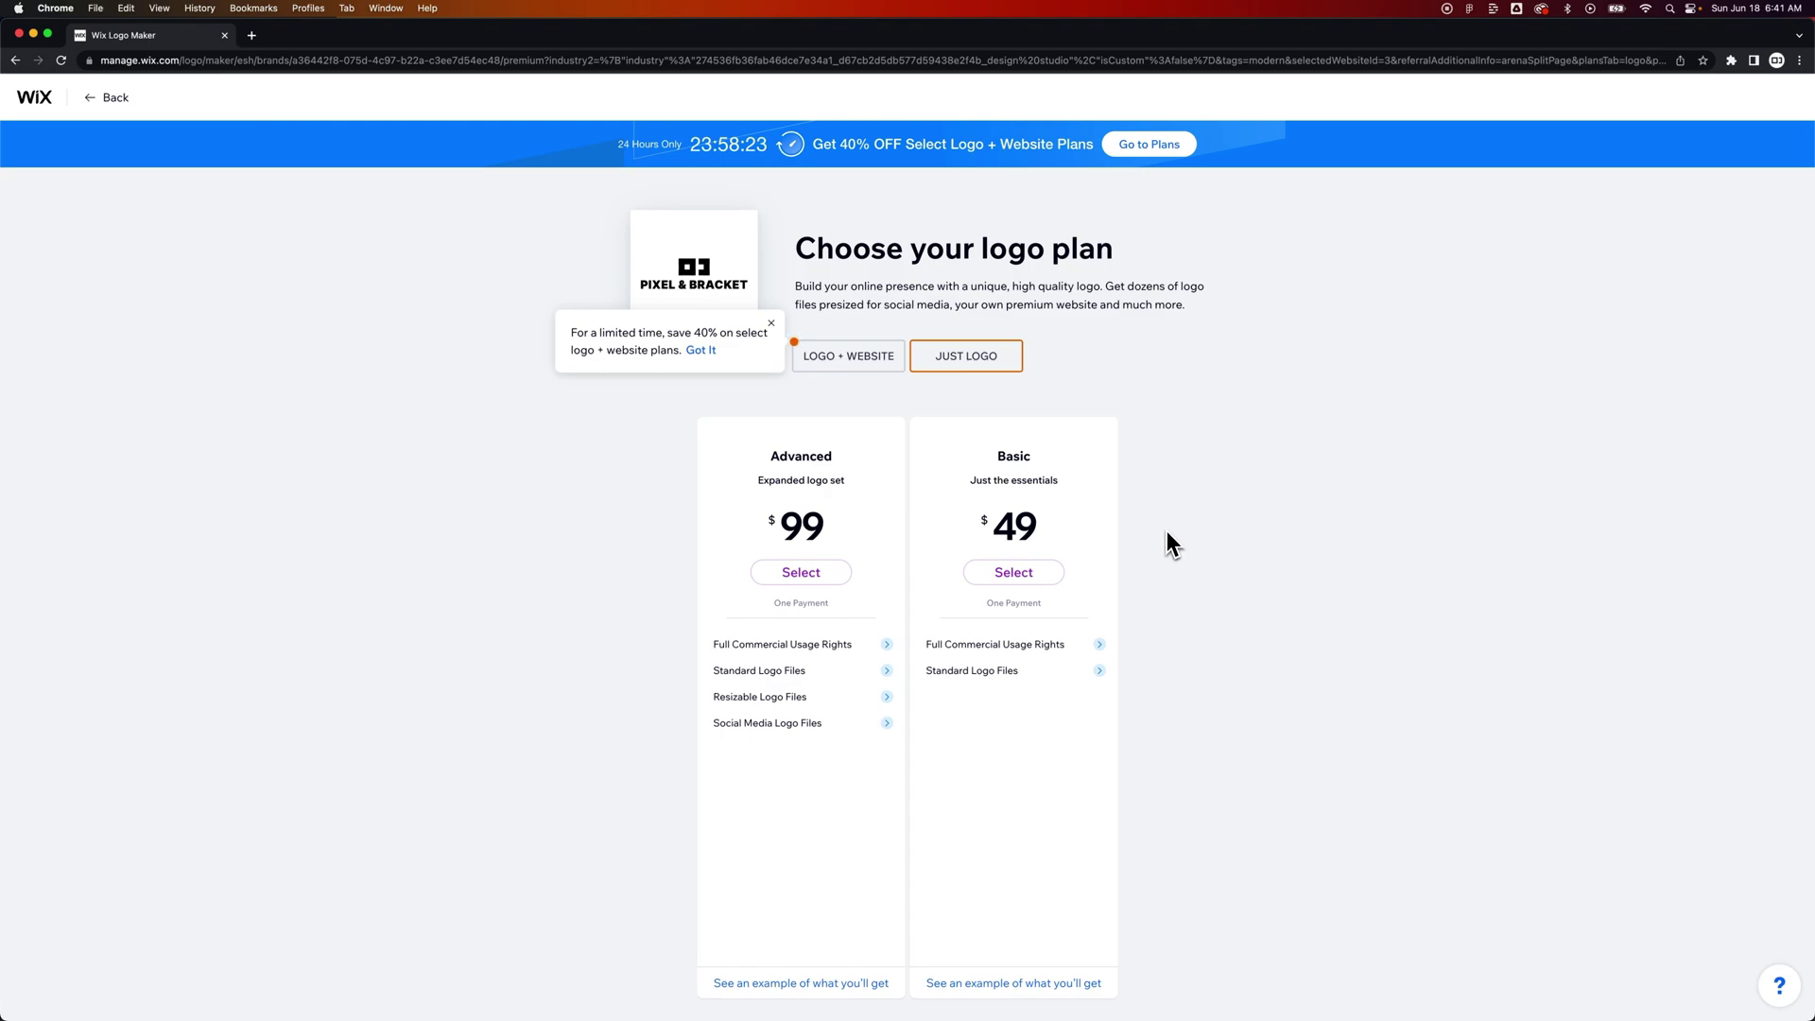
- Close the 40% off promo, view the Logo + Website plans, then return to Just Logo plans
scroll(1166, 530, down, 3)
scroll(1166, 532, down, 2)
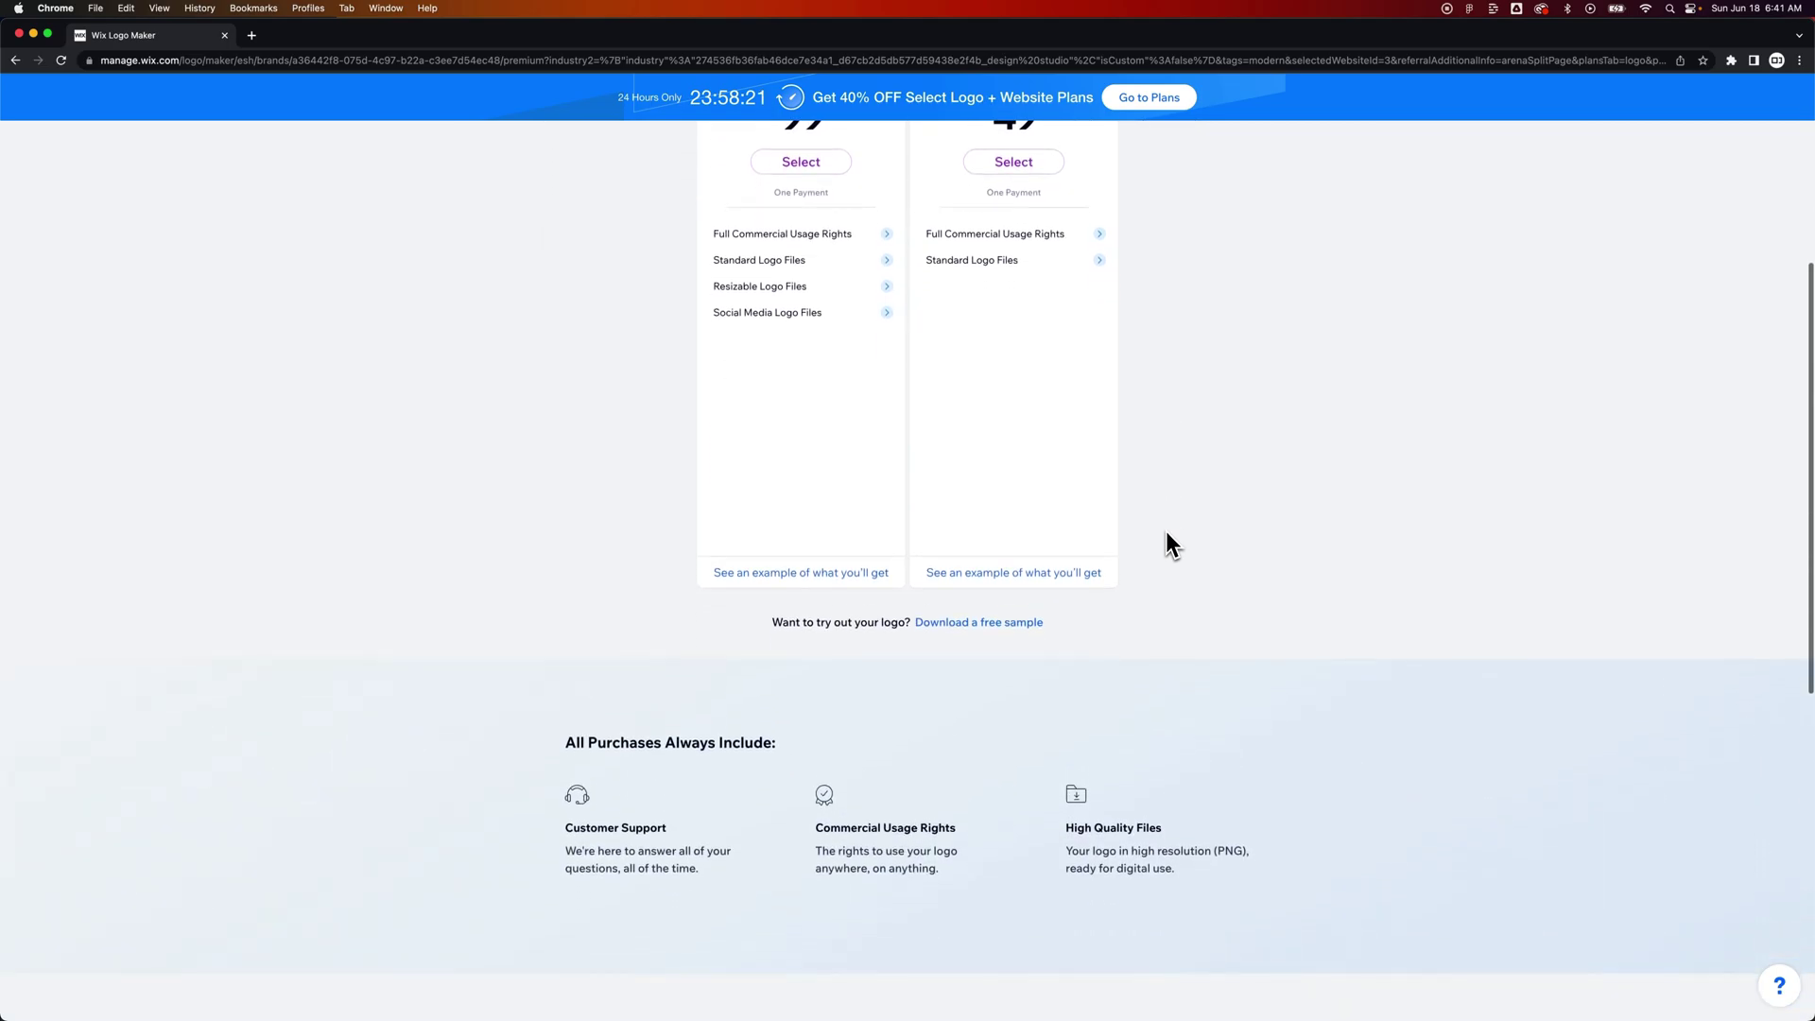
scroll(1165, 540, down, 7)
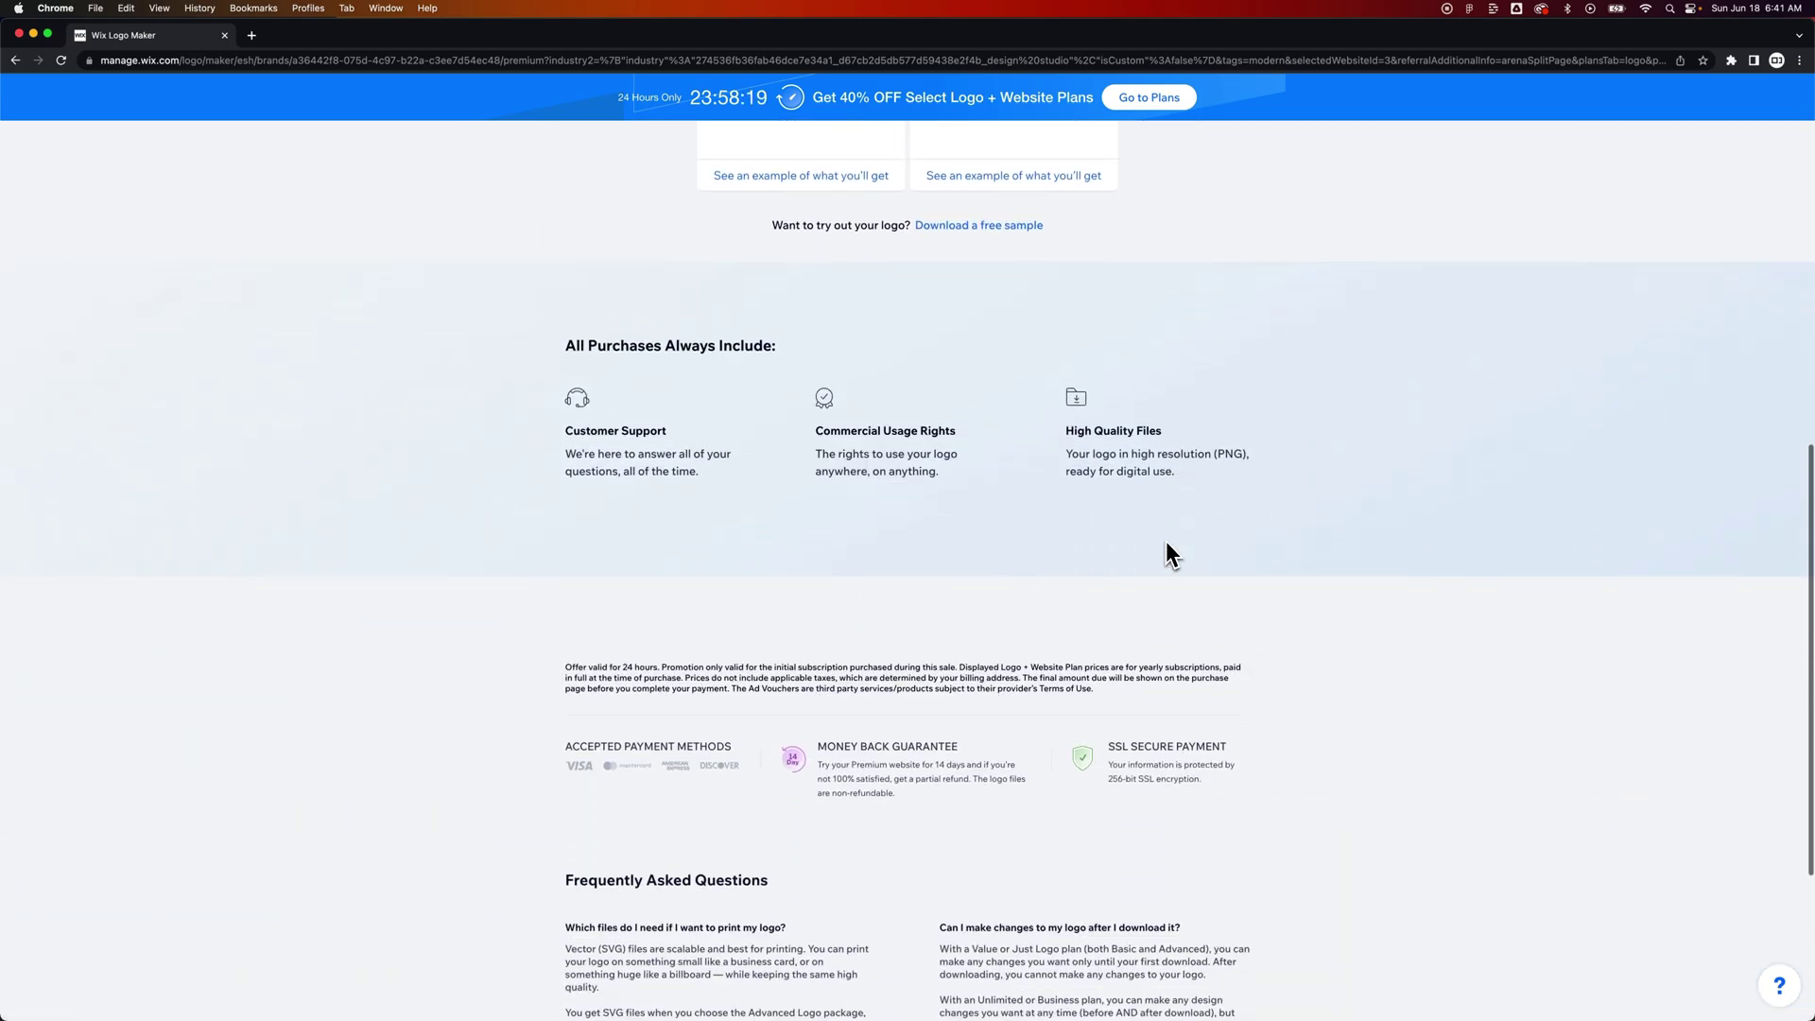
scroll(1166, 541, up, 5)
scroll(1166, 544, up, 6)
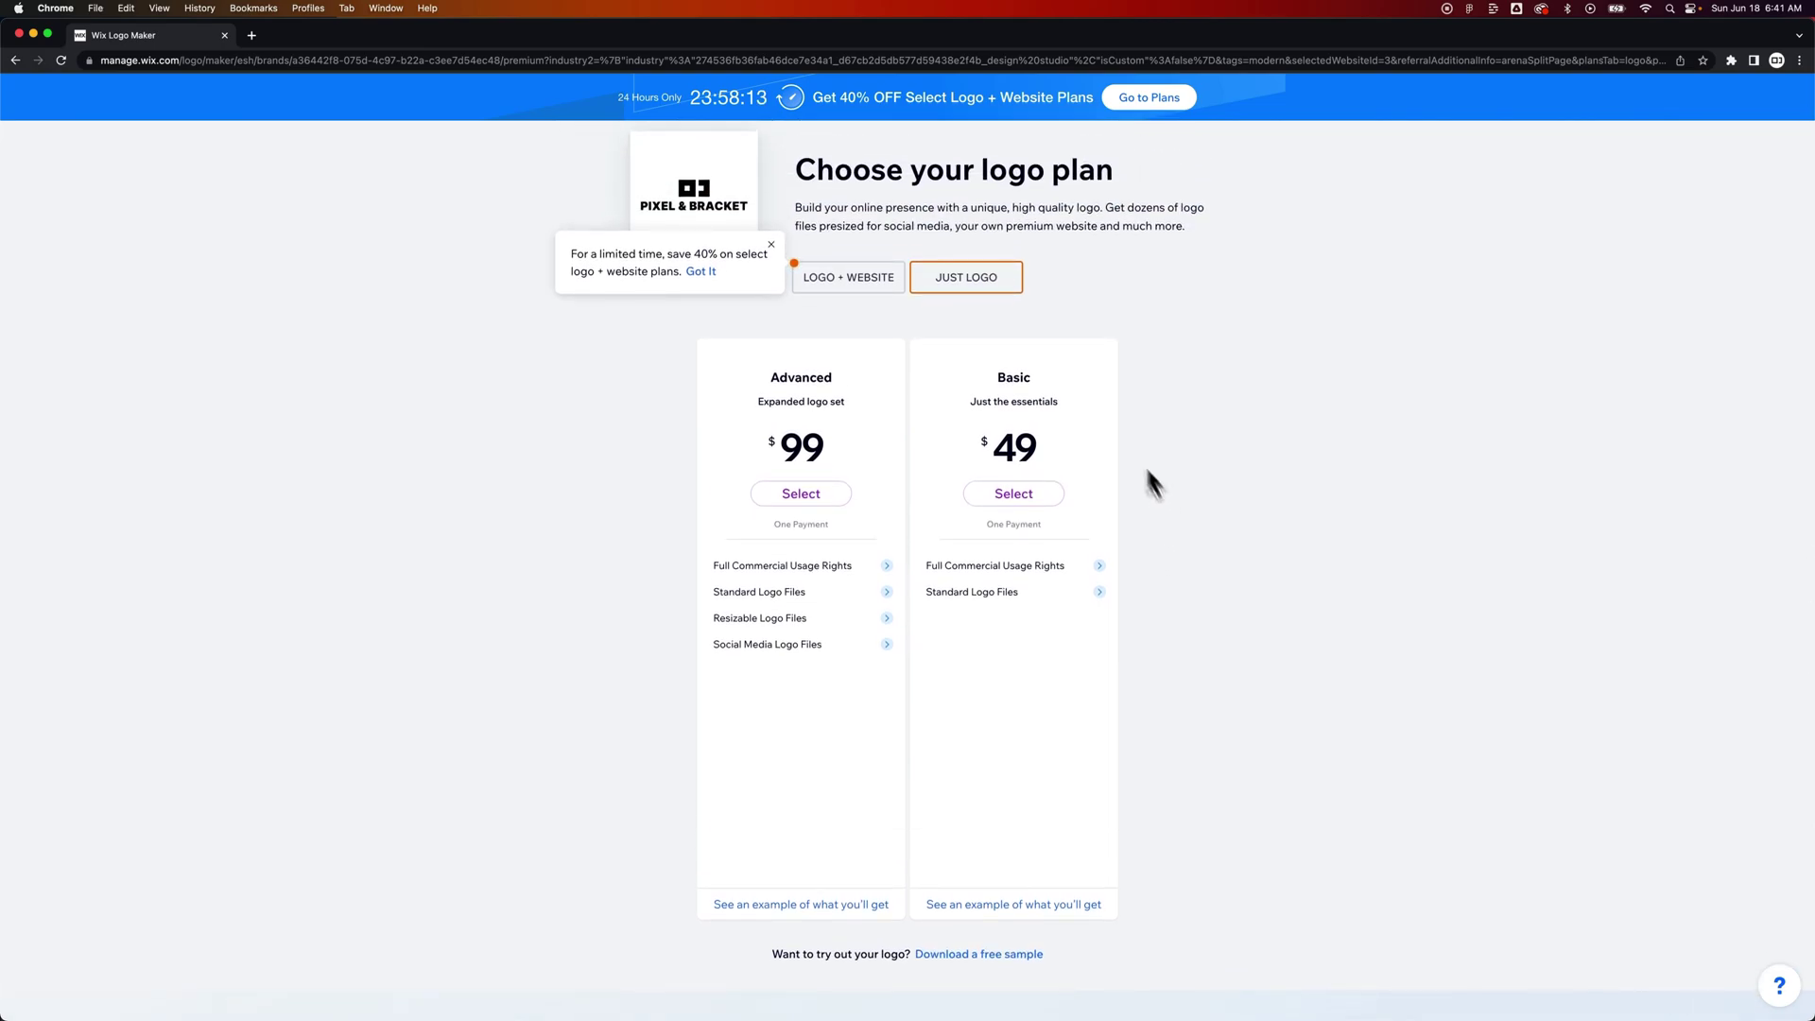
click(771, 245)
click(701, 340)
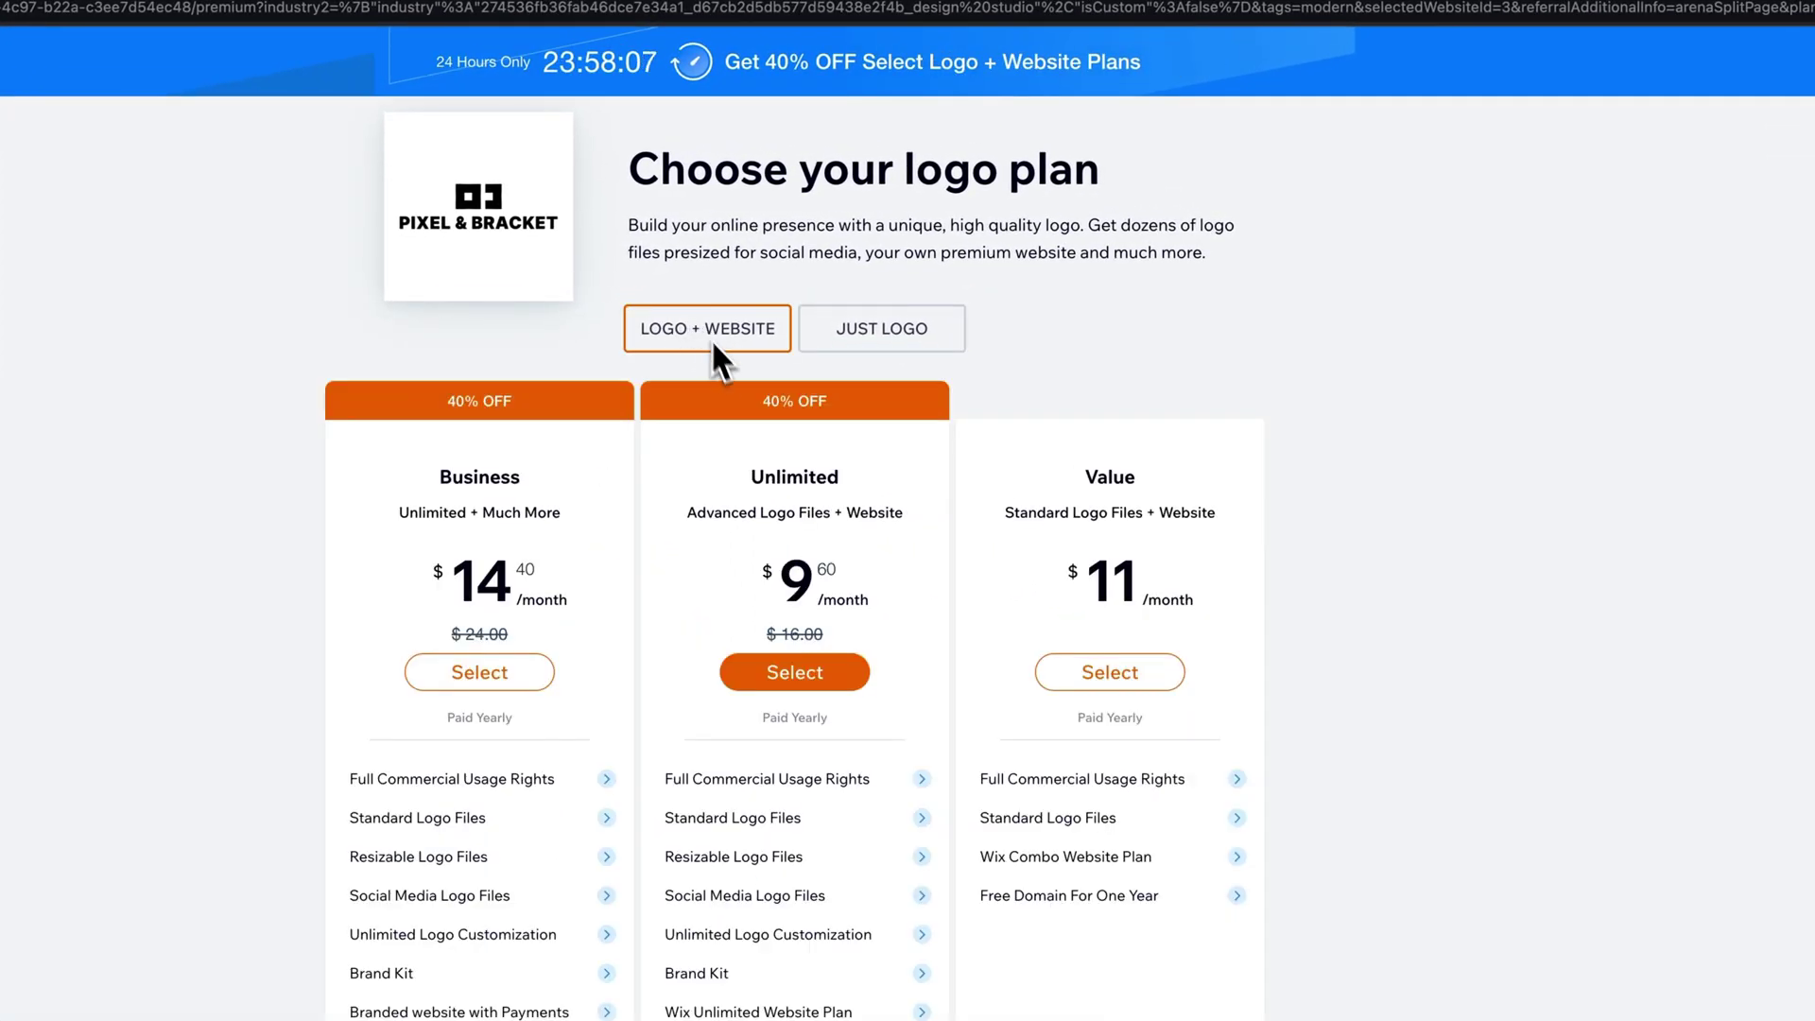
click(899, 331)
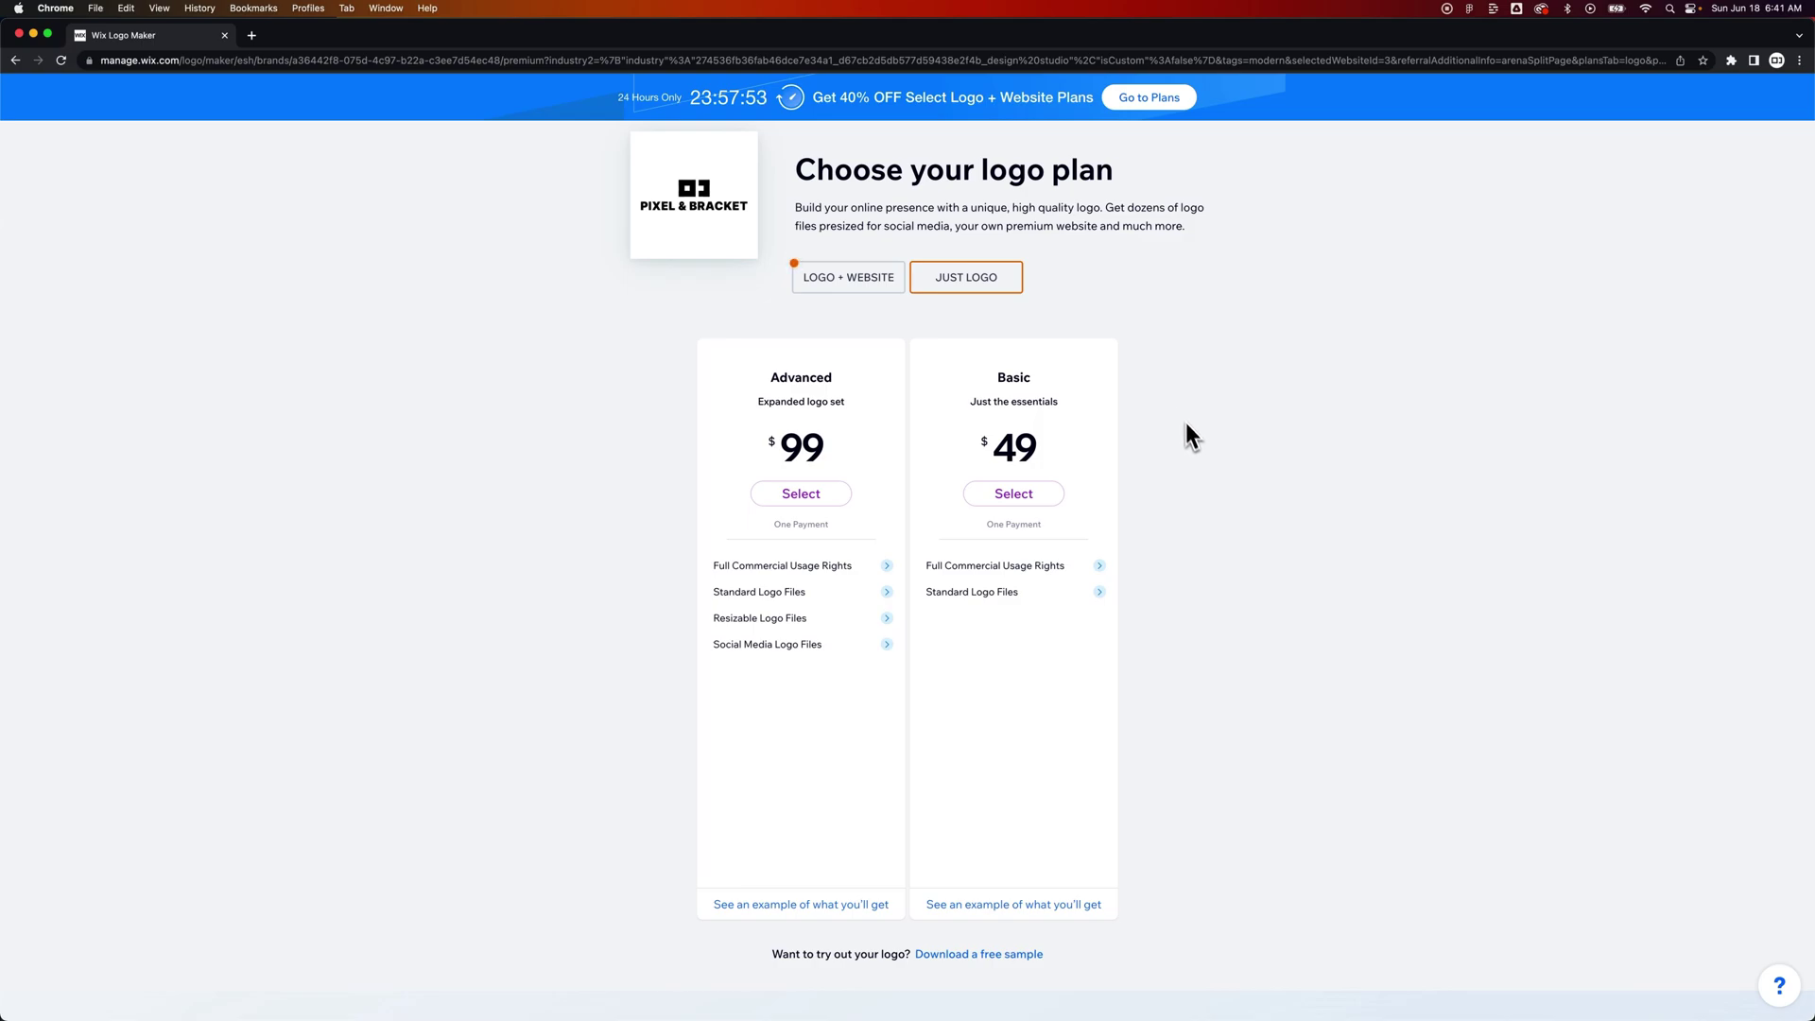
- Download the free sample Free_Sample_By_Wix.jpg and view it enlarged in Preview
click(1034, 955)
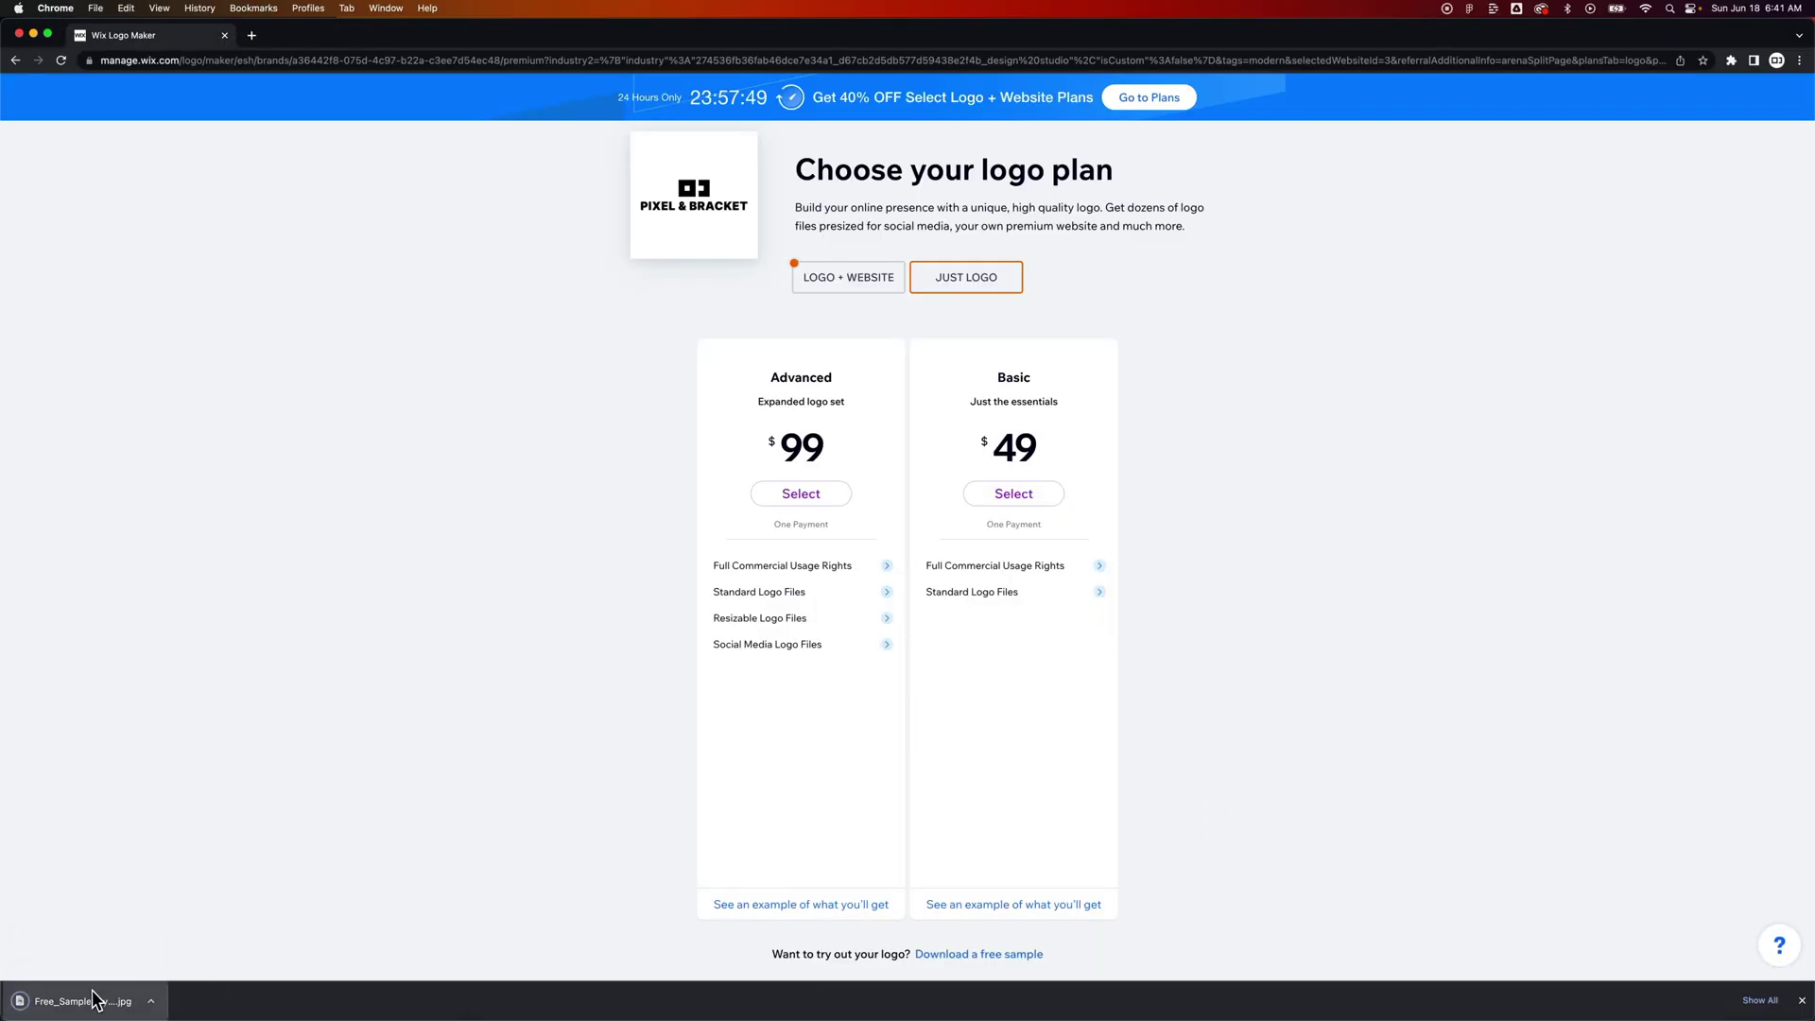
click(100, 1000)
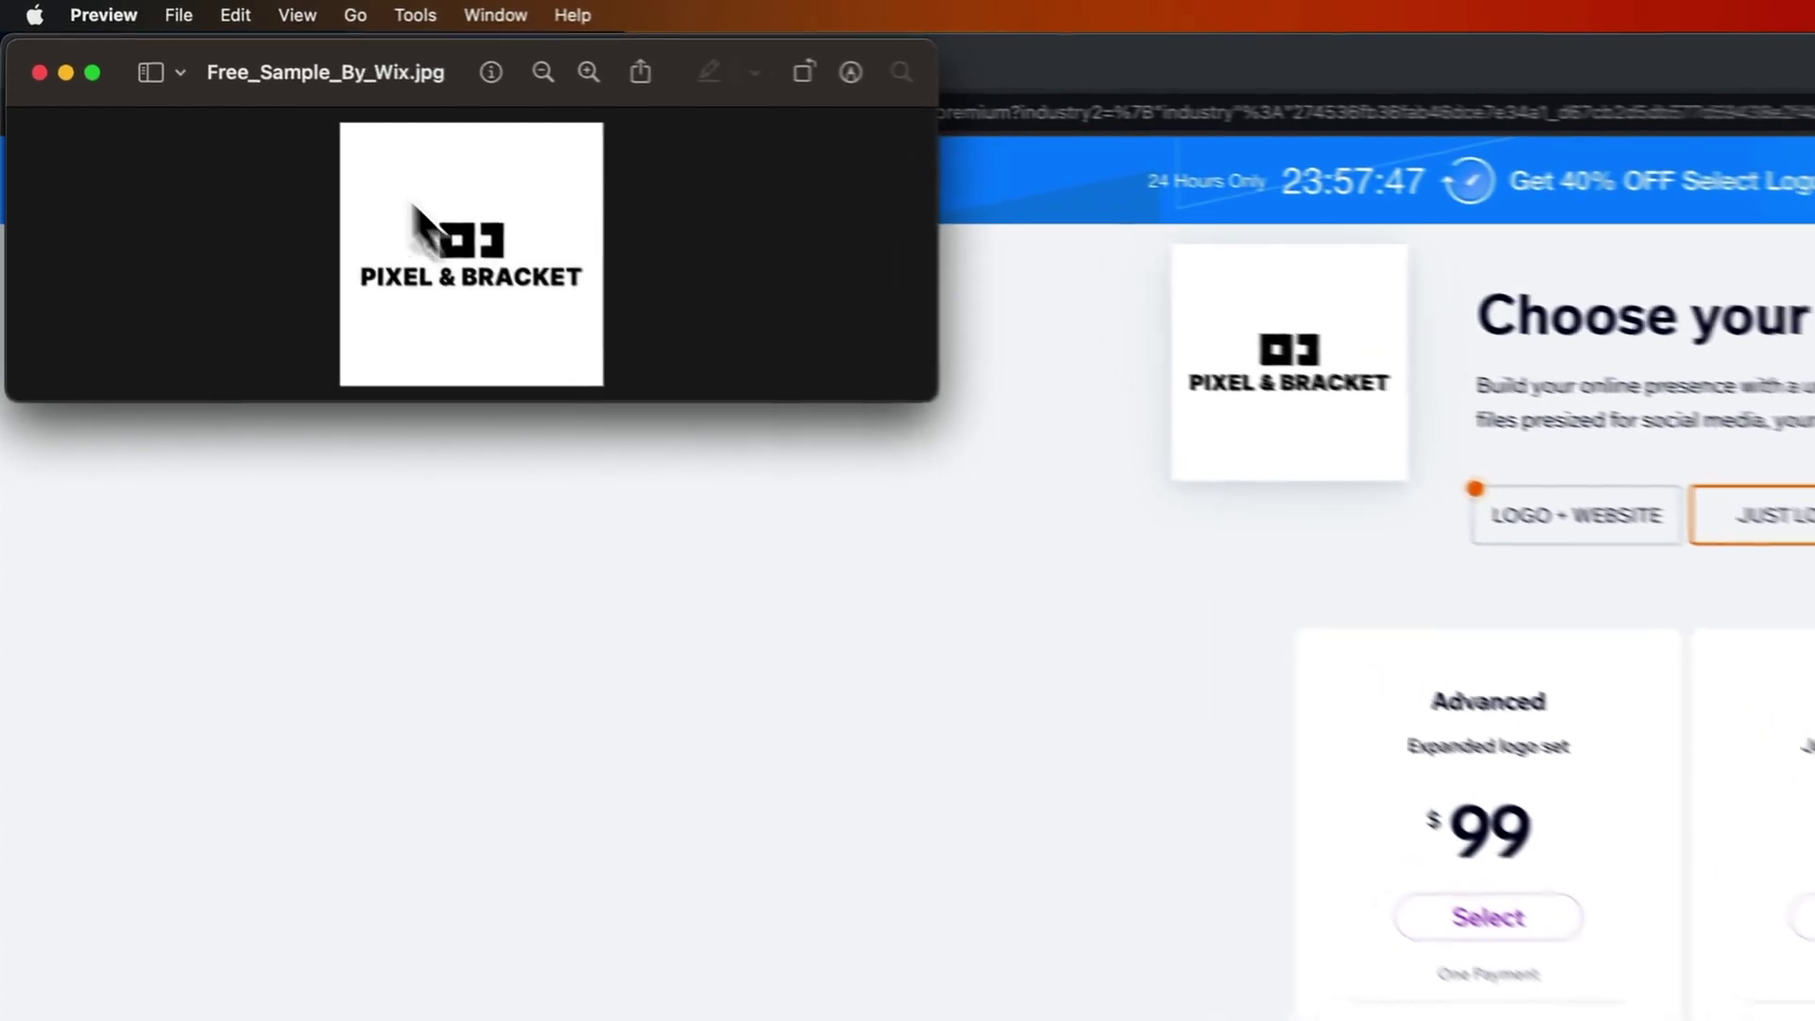
drag(931, 395, 1093, 912)
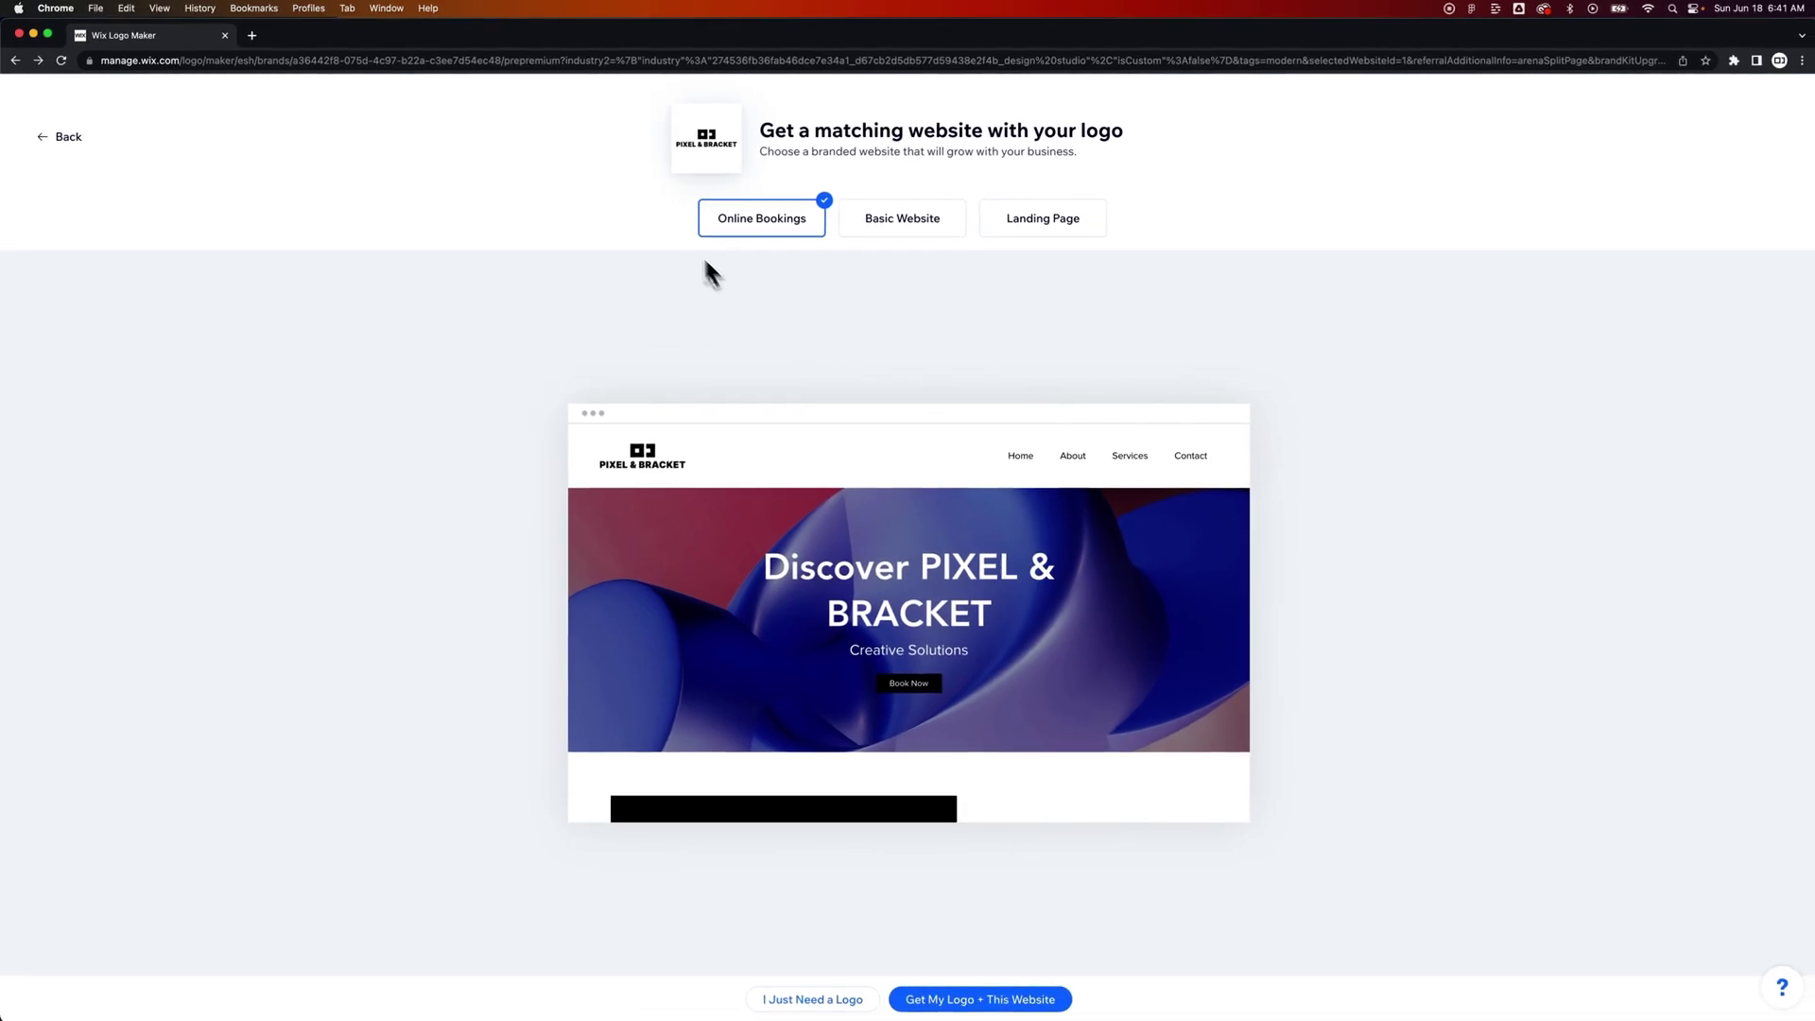
- Back in the editor, try downloading the Primary Logo from its options menu
click(15, 60)
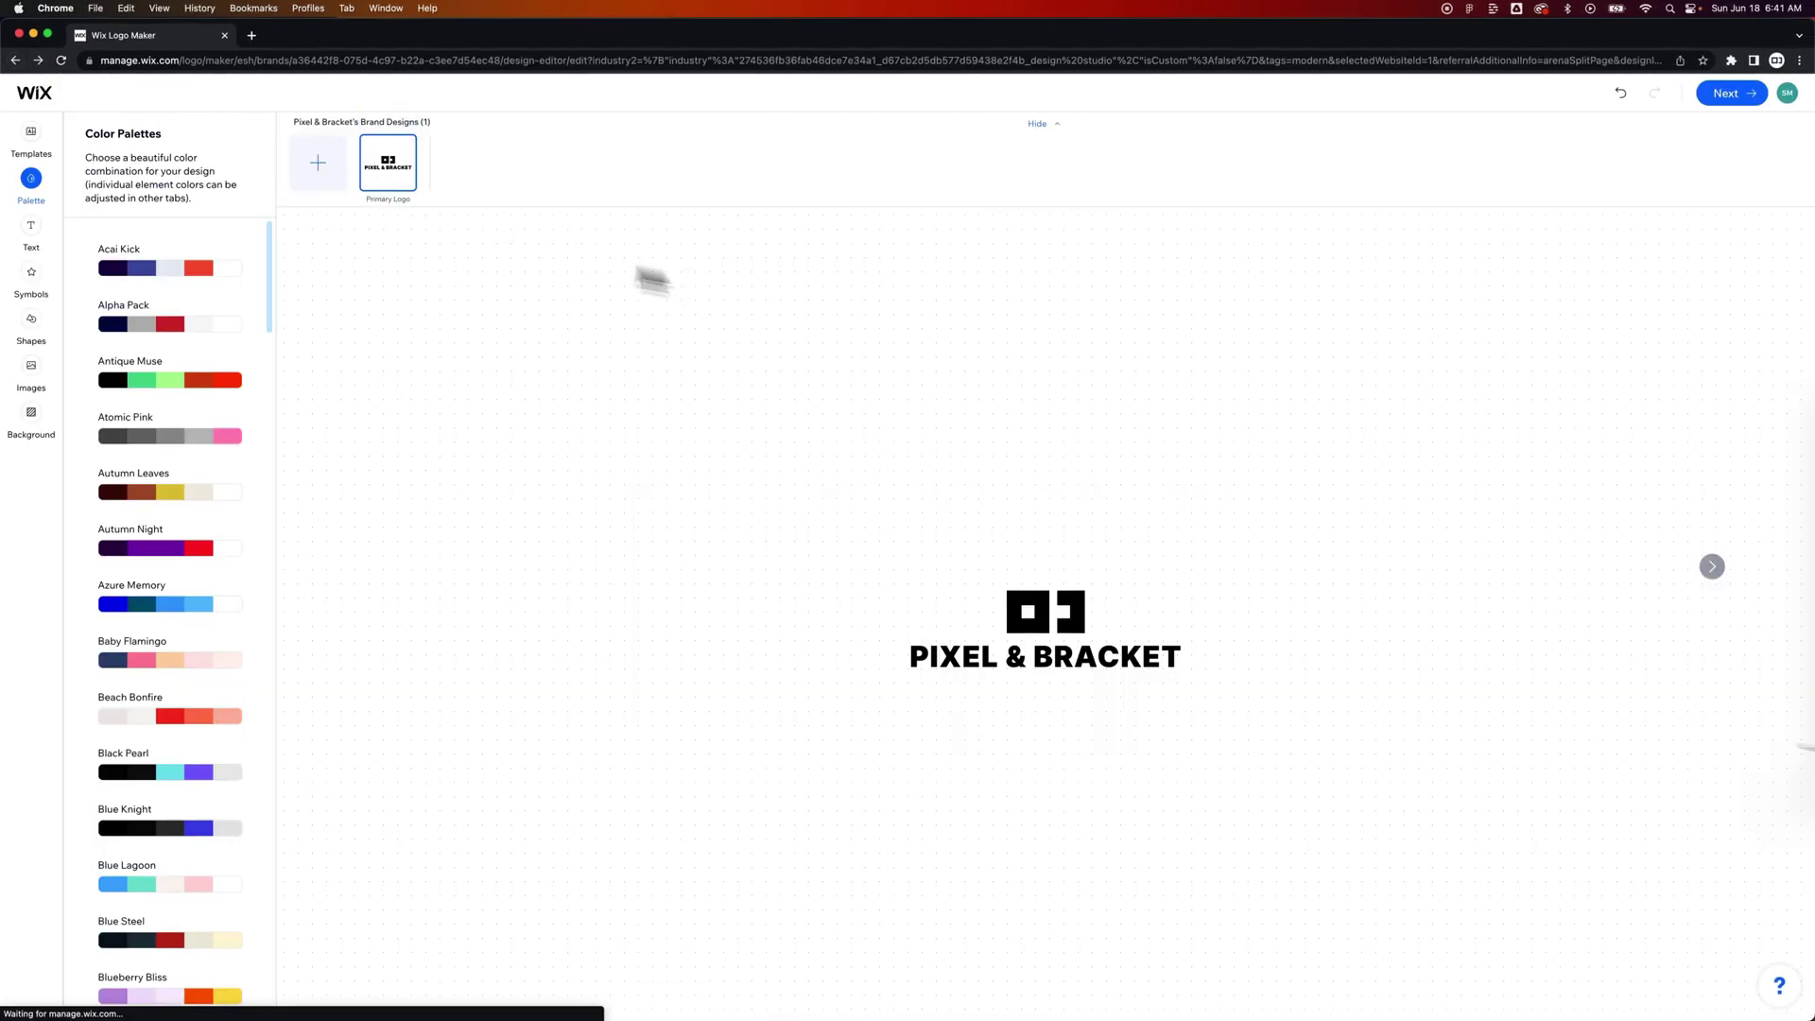
click(388, 162)
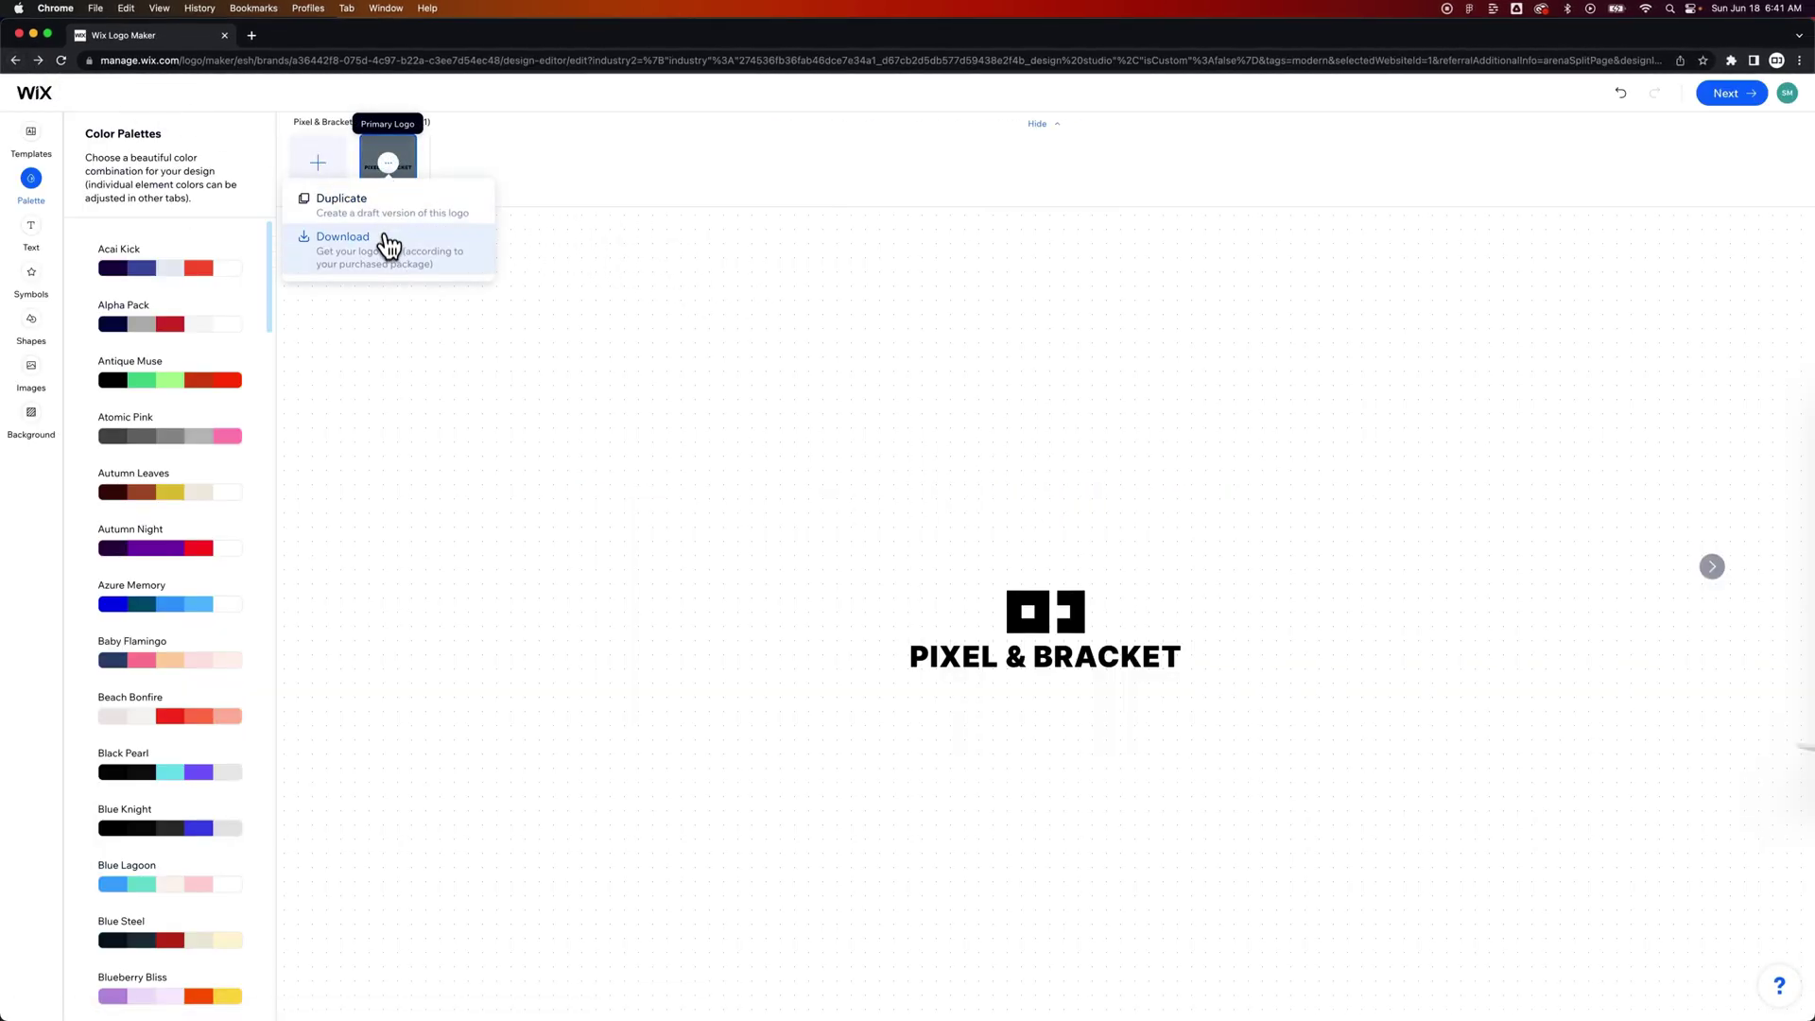
click(473, 269)
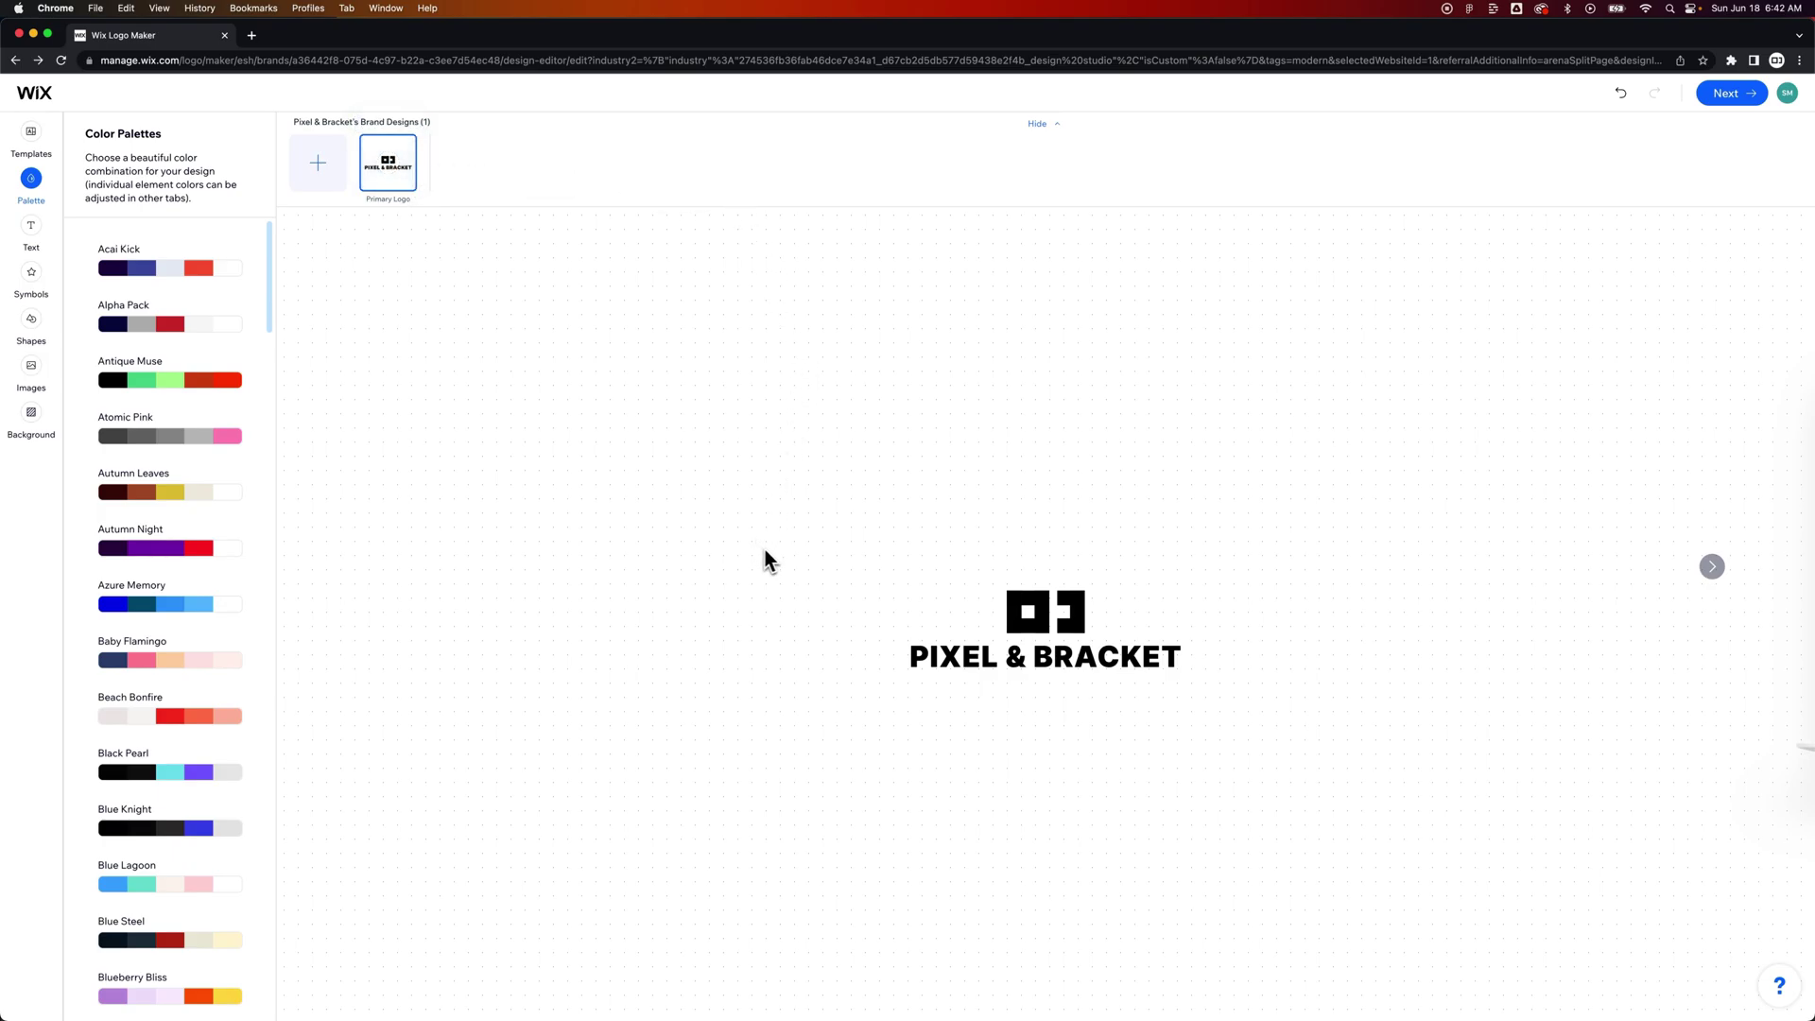
- Duplicate the Primary Logo into a Secondary Logo, try downloading it, and cancel the upgrade prompt
click(388, 165)
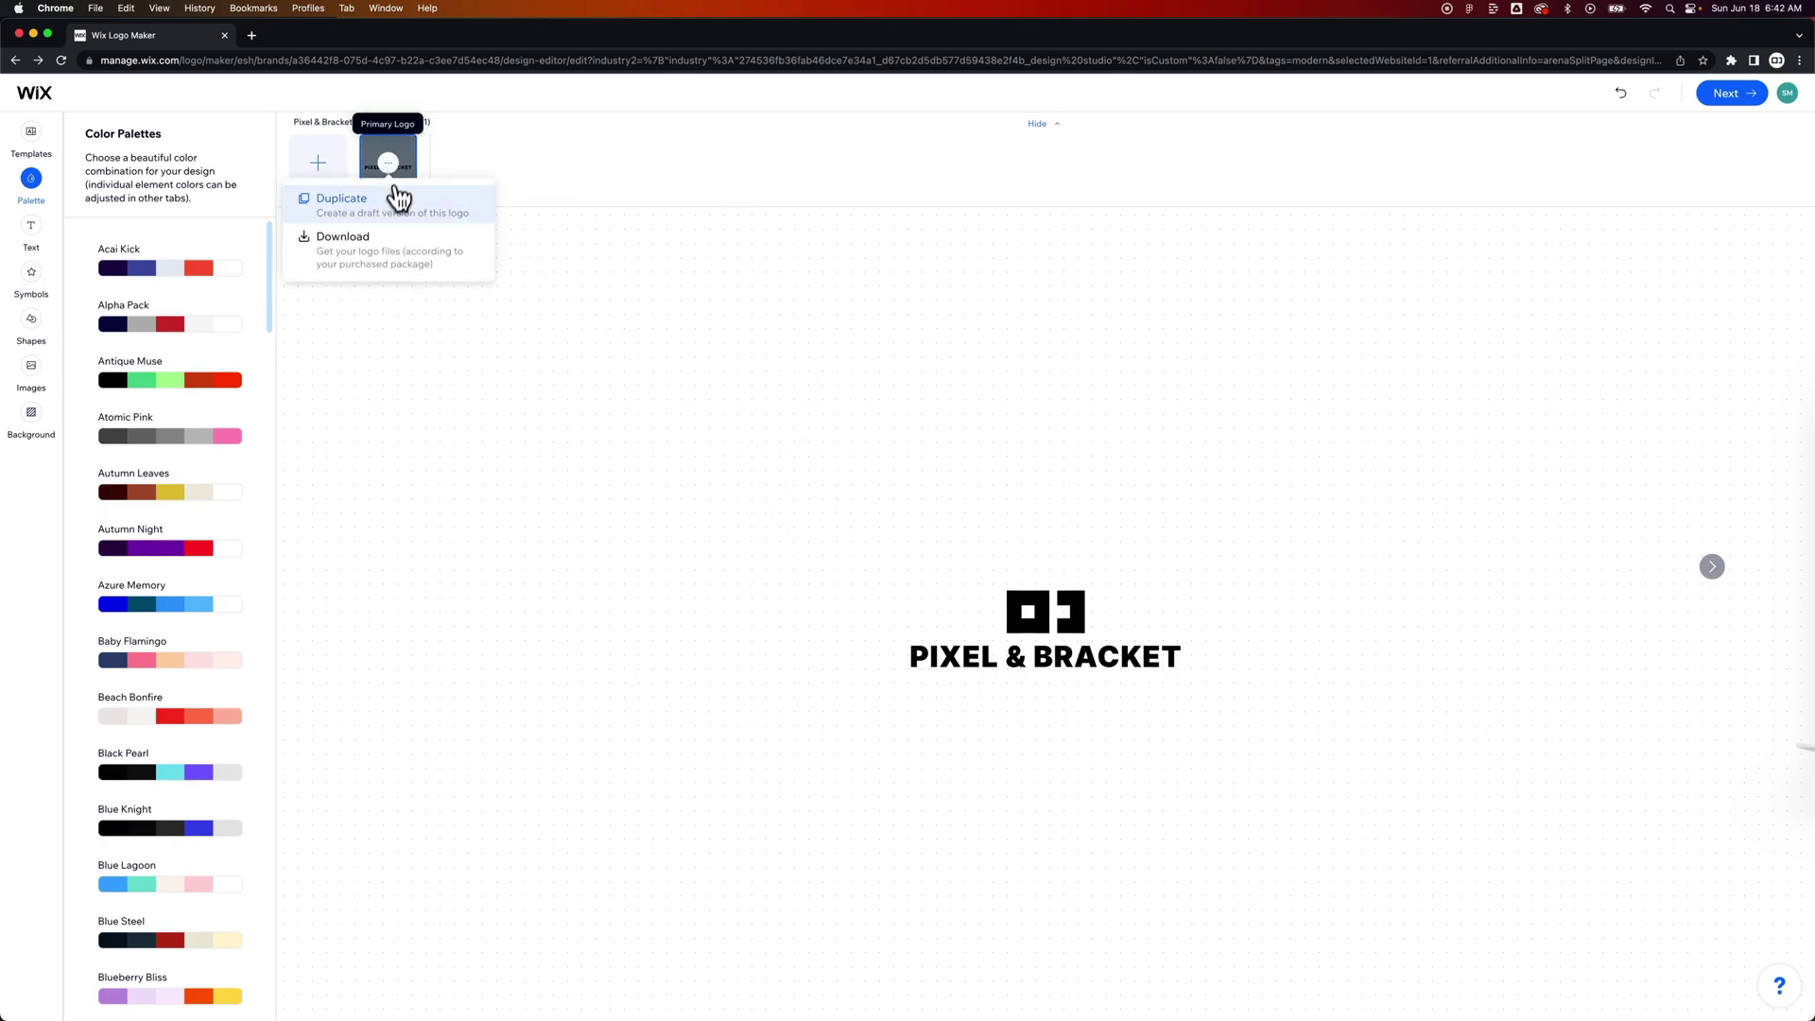
click(399, 199)
click(471, 164)
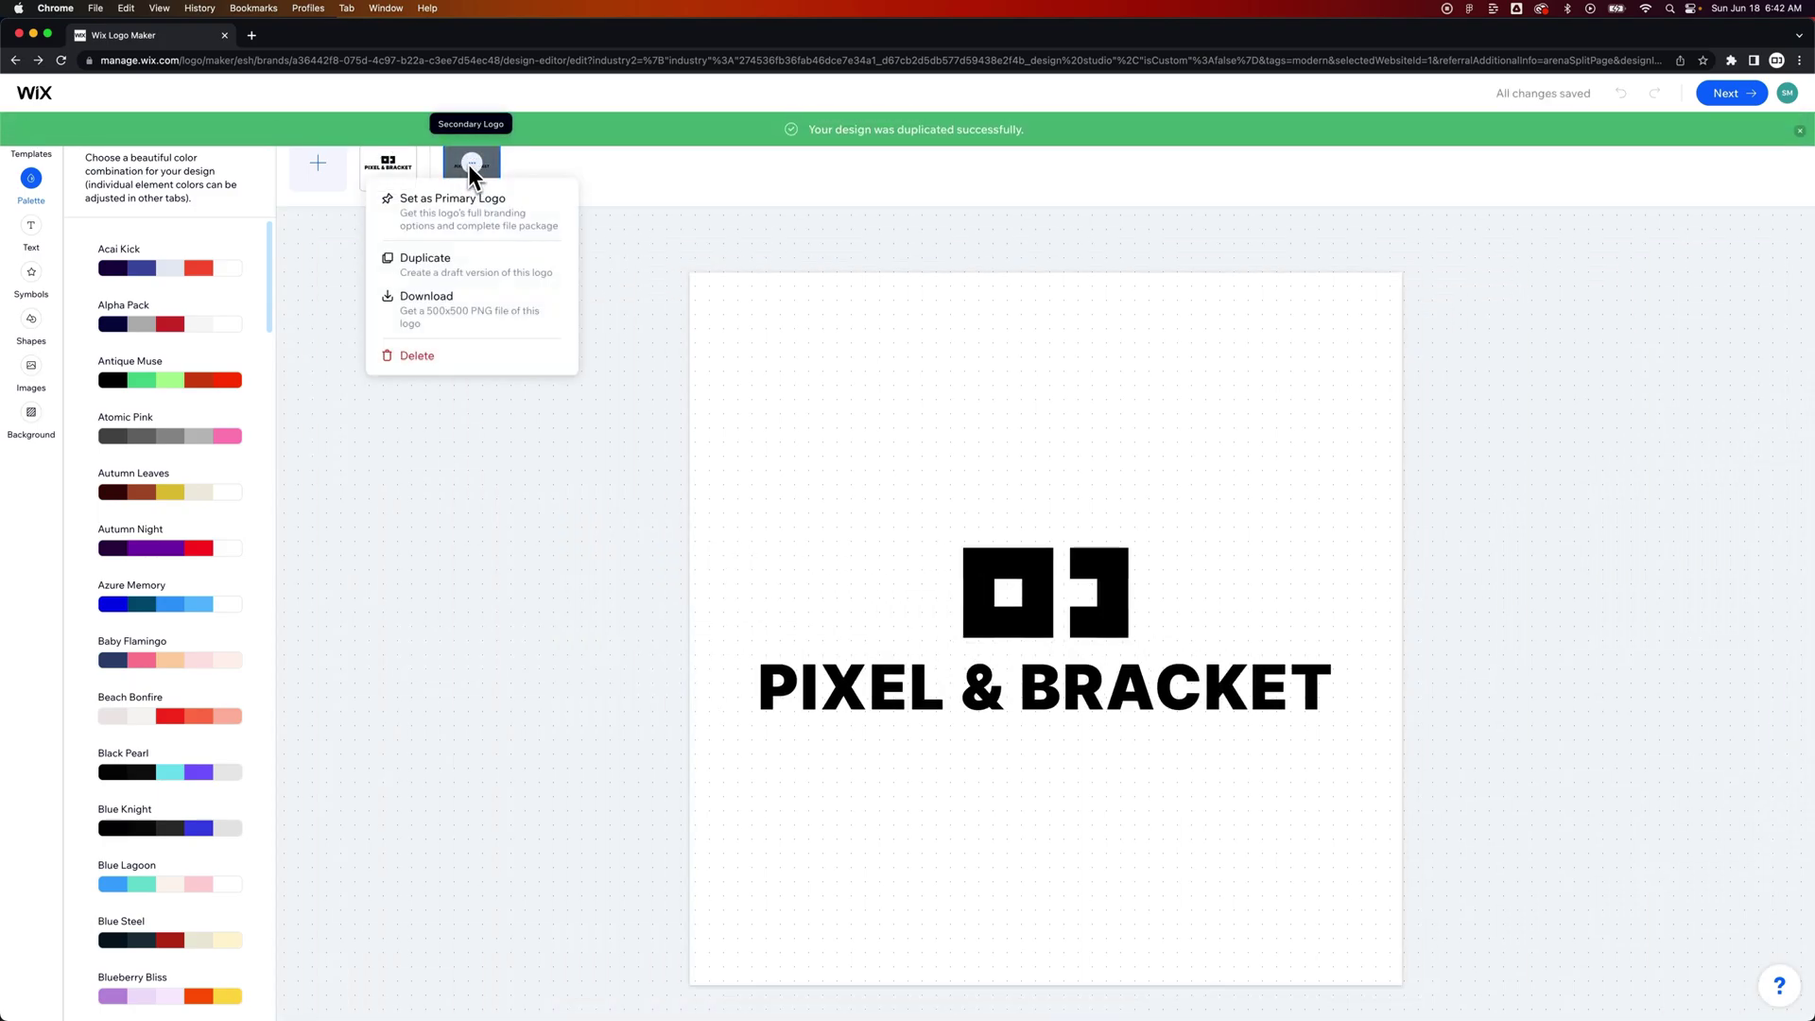
click(491, 320)
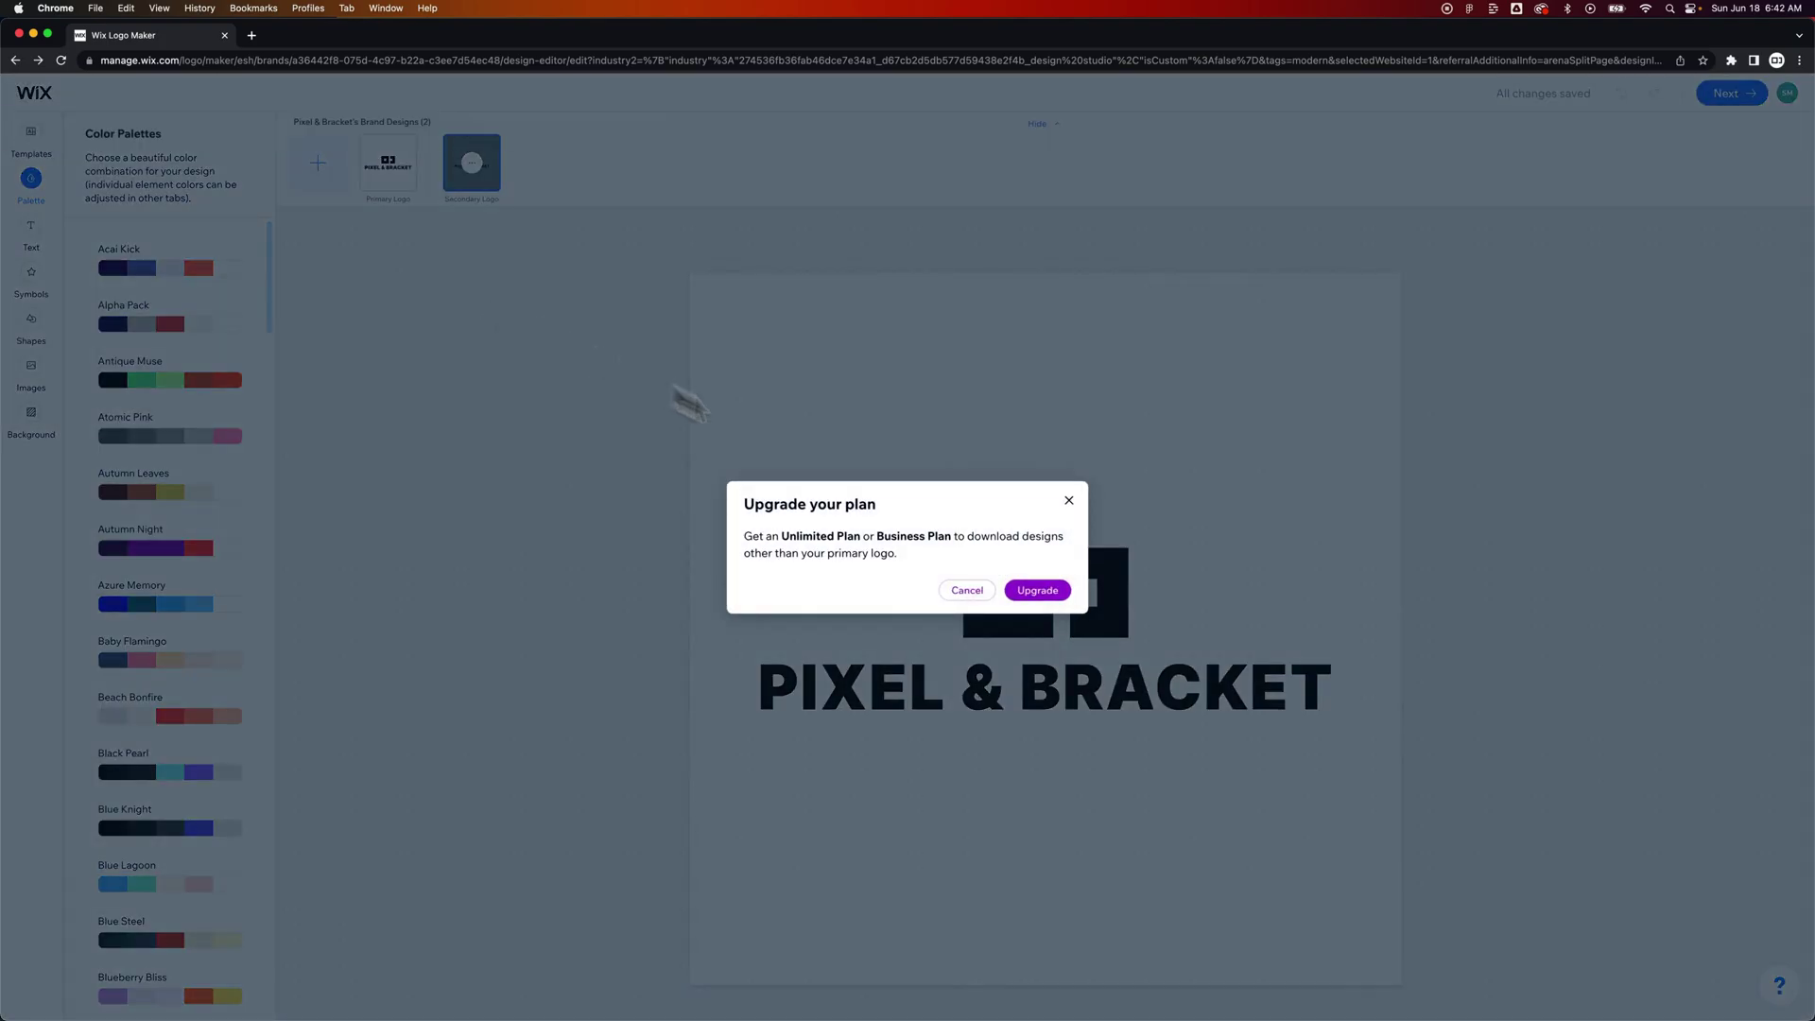
click(961, 592)
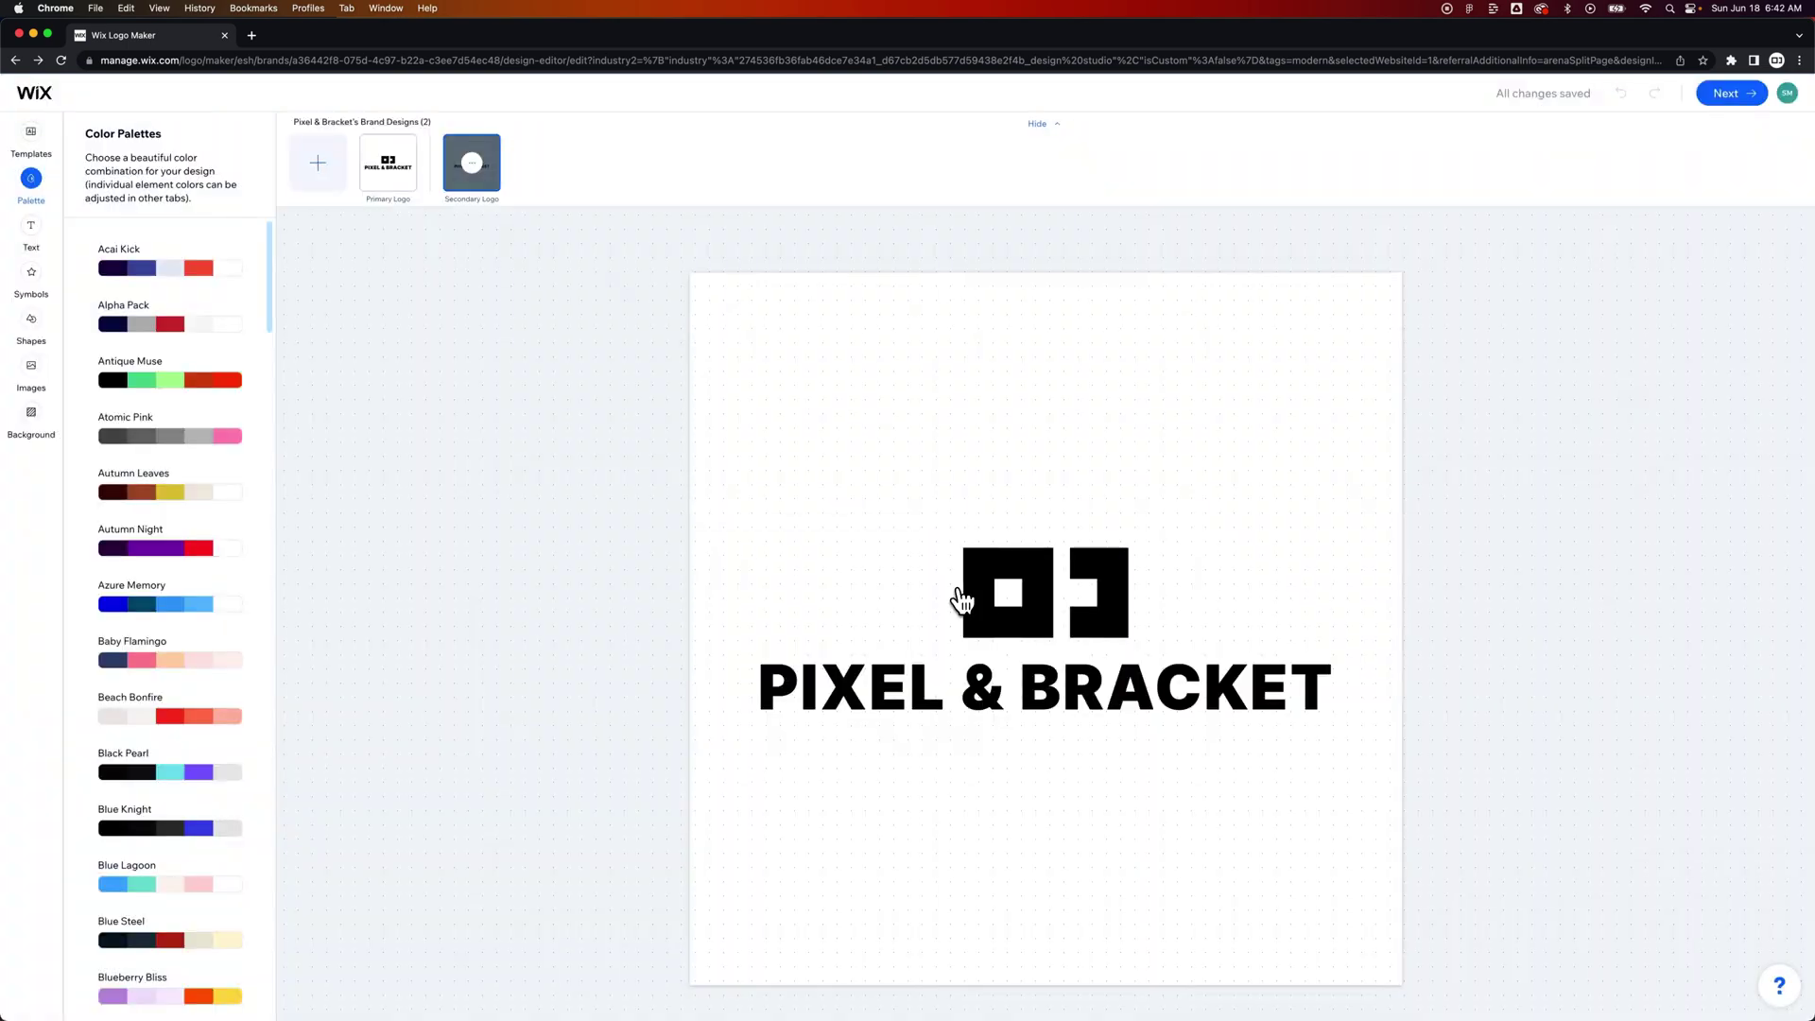